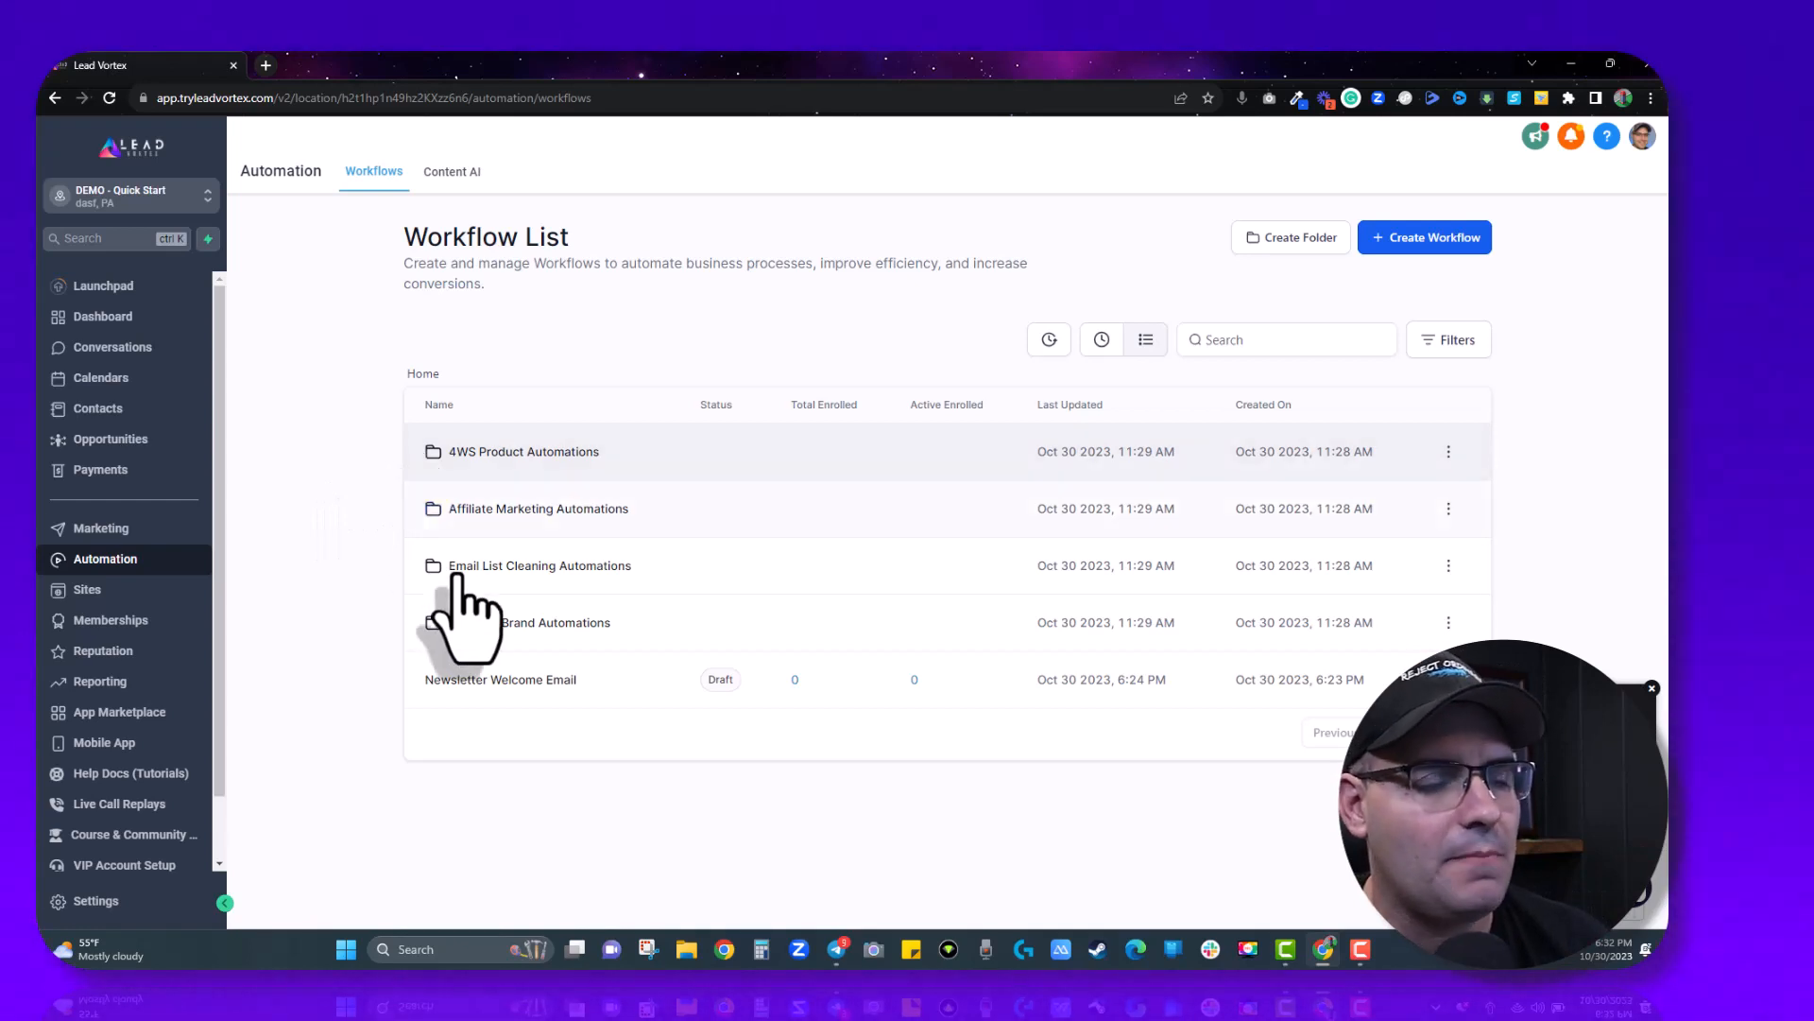
- Open the Newsletter Welcome Email workflow and inspect its Add newsletter Tag step
{"action": "left_click", "coordinate": [544, 685]}
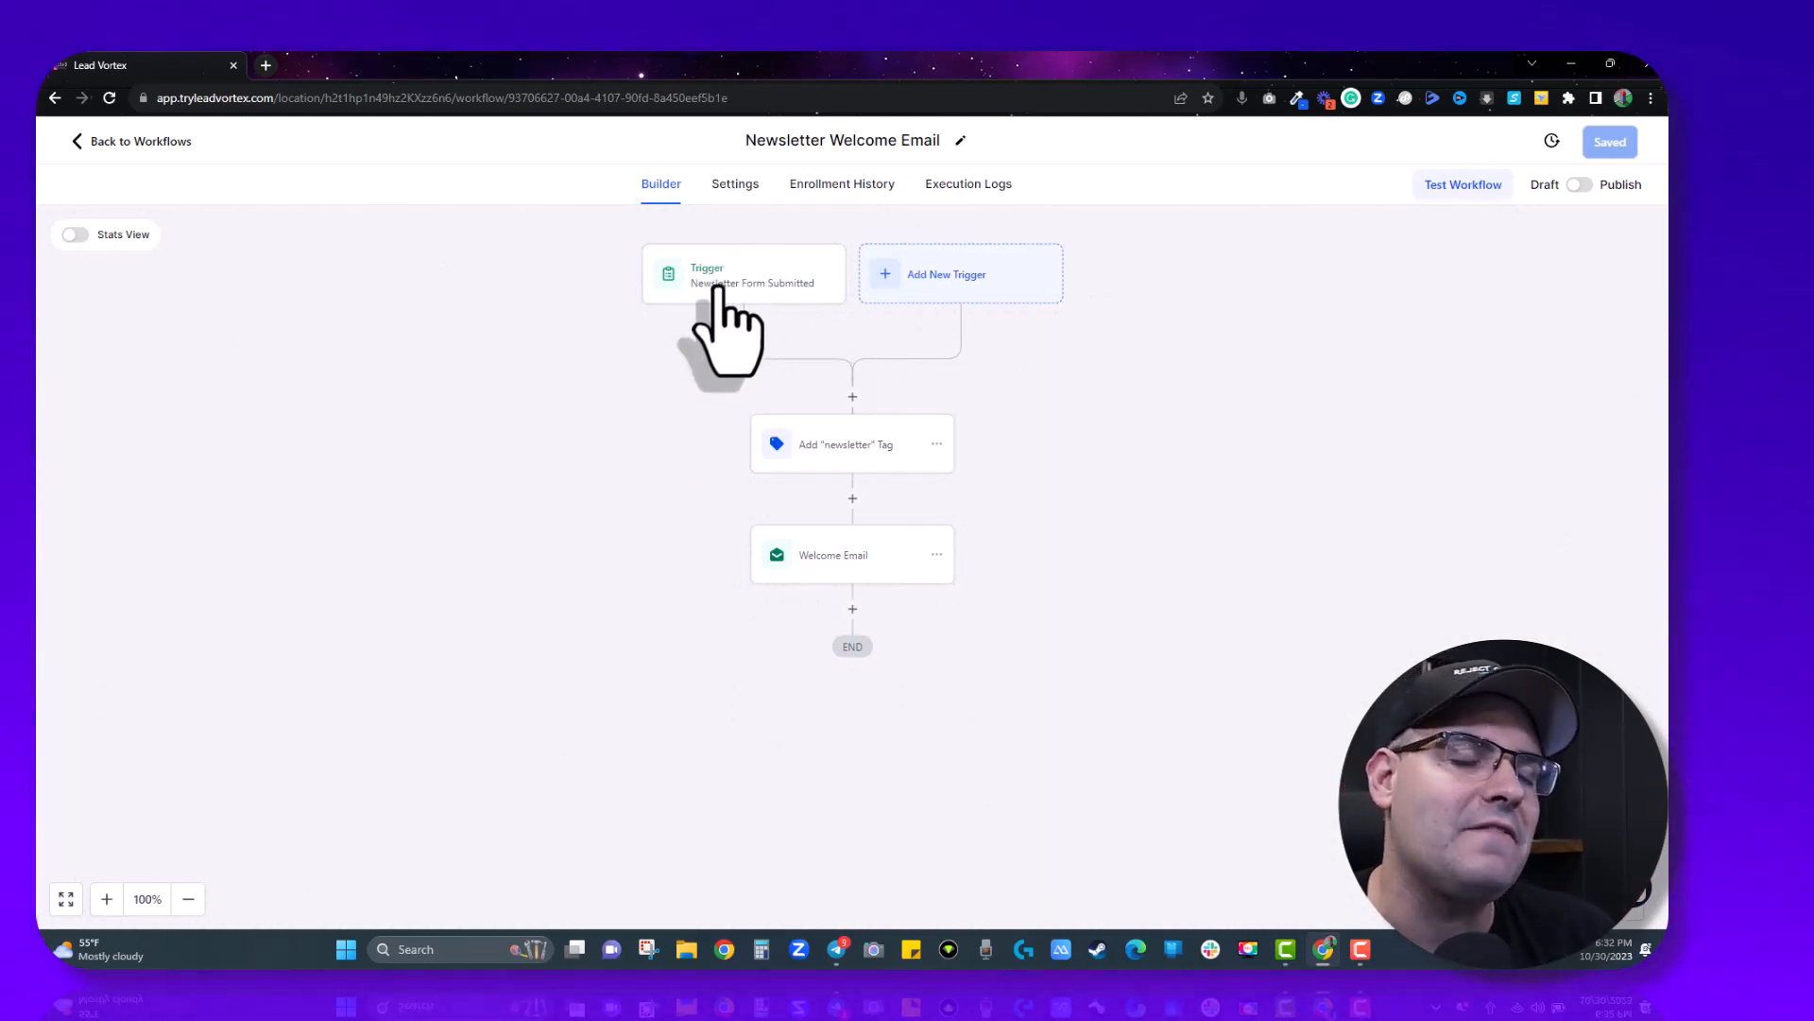
{"action": "left_click", "coordinate": [860, 448]}
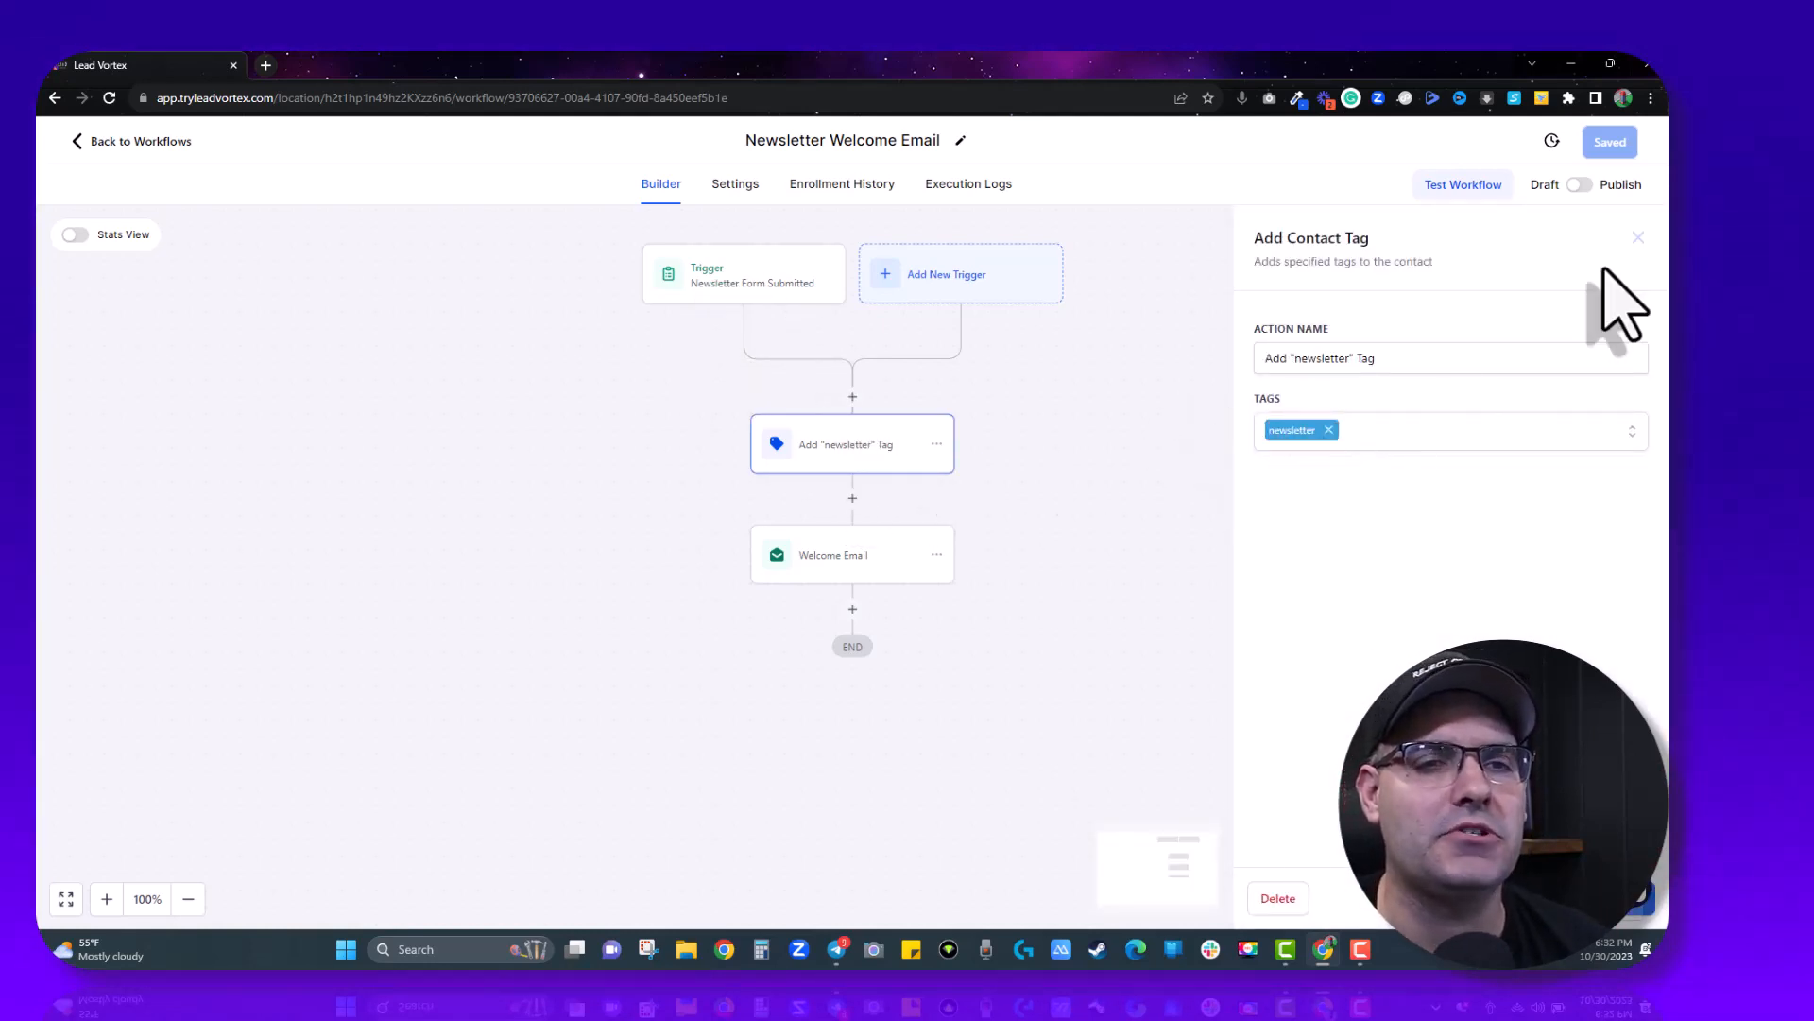
{"action": "left_click", "coordinate": [1639, 237]}
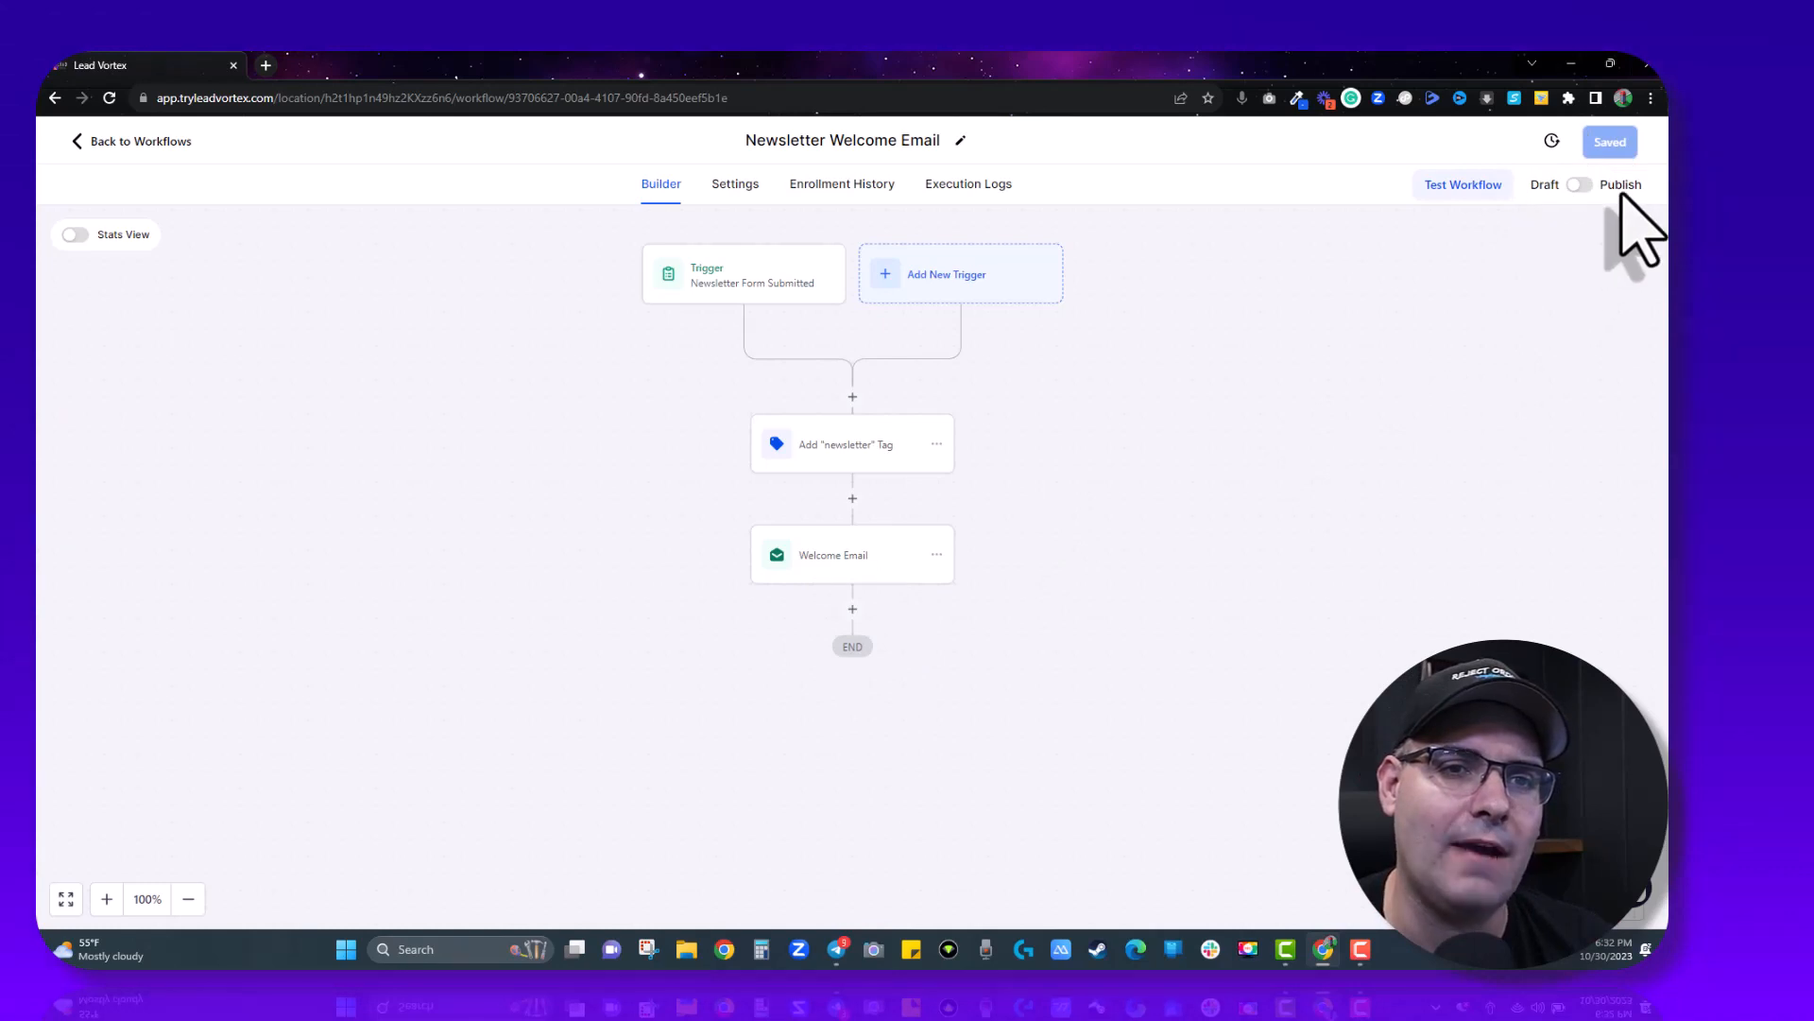
- Open the Welcome Email step and review its subject 'Welcome to the {{custom_values.business_name}} Newsletter!'
{"action": "left_click", "coordinate": [810, 558]}
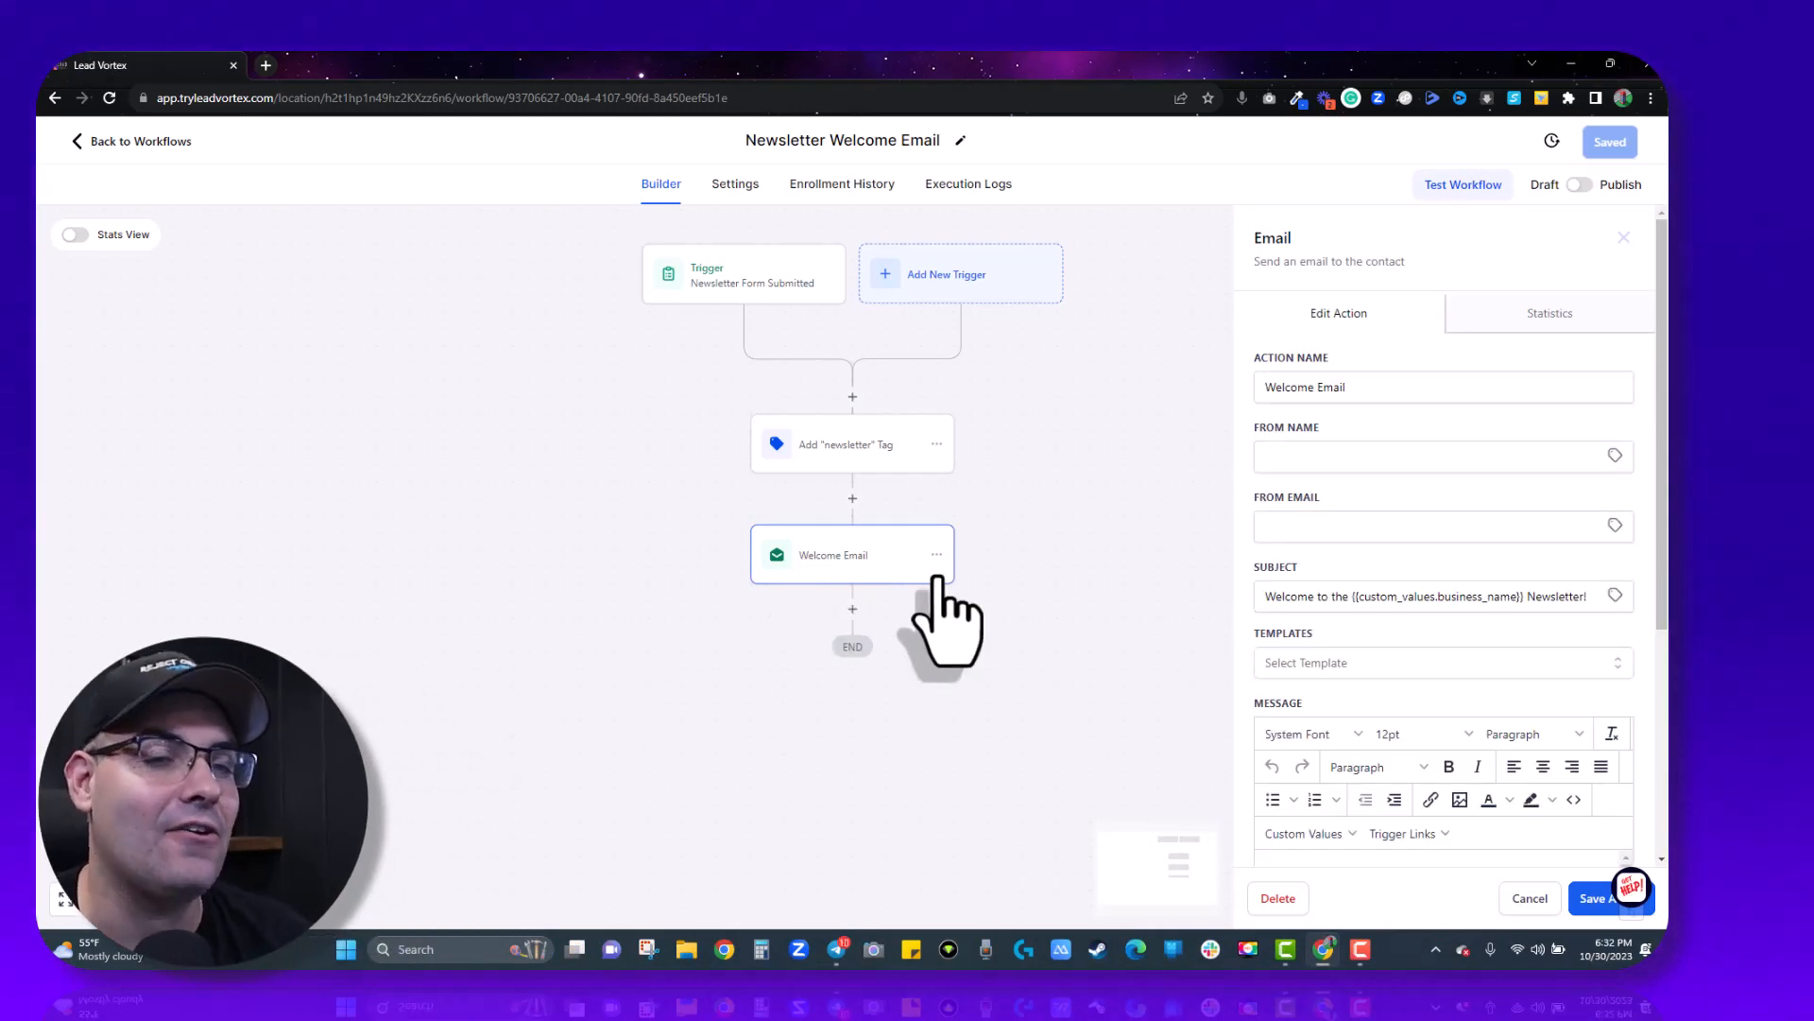
{"action": "scroll", "coordinate": [1361, 594], "scroll_direction": "down", "scroll_amount": 4}
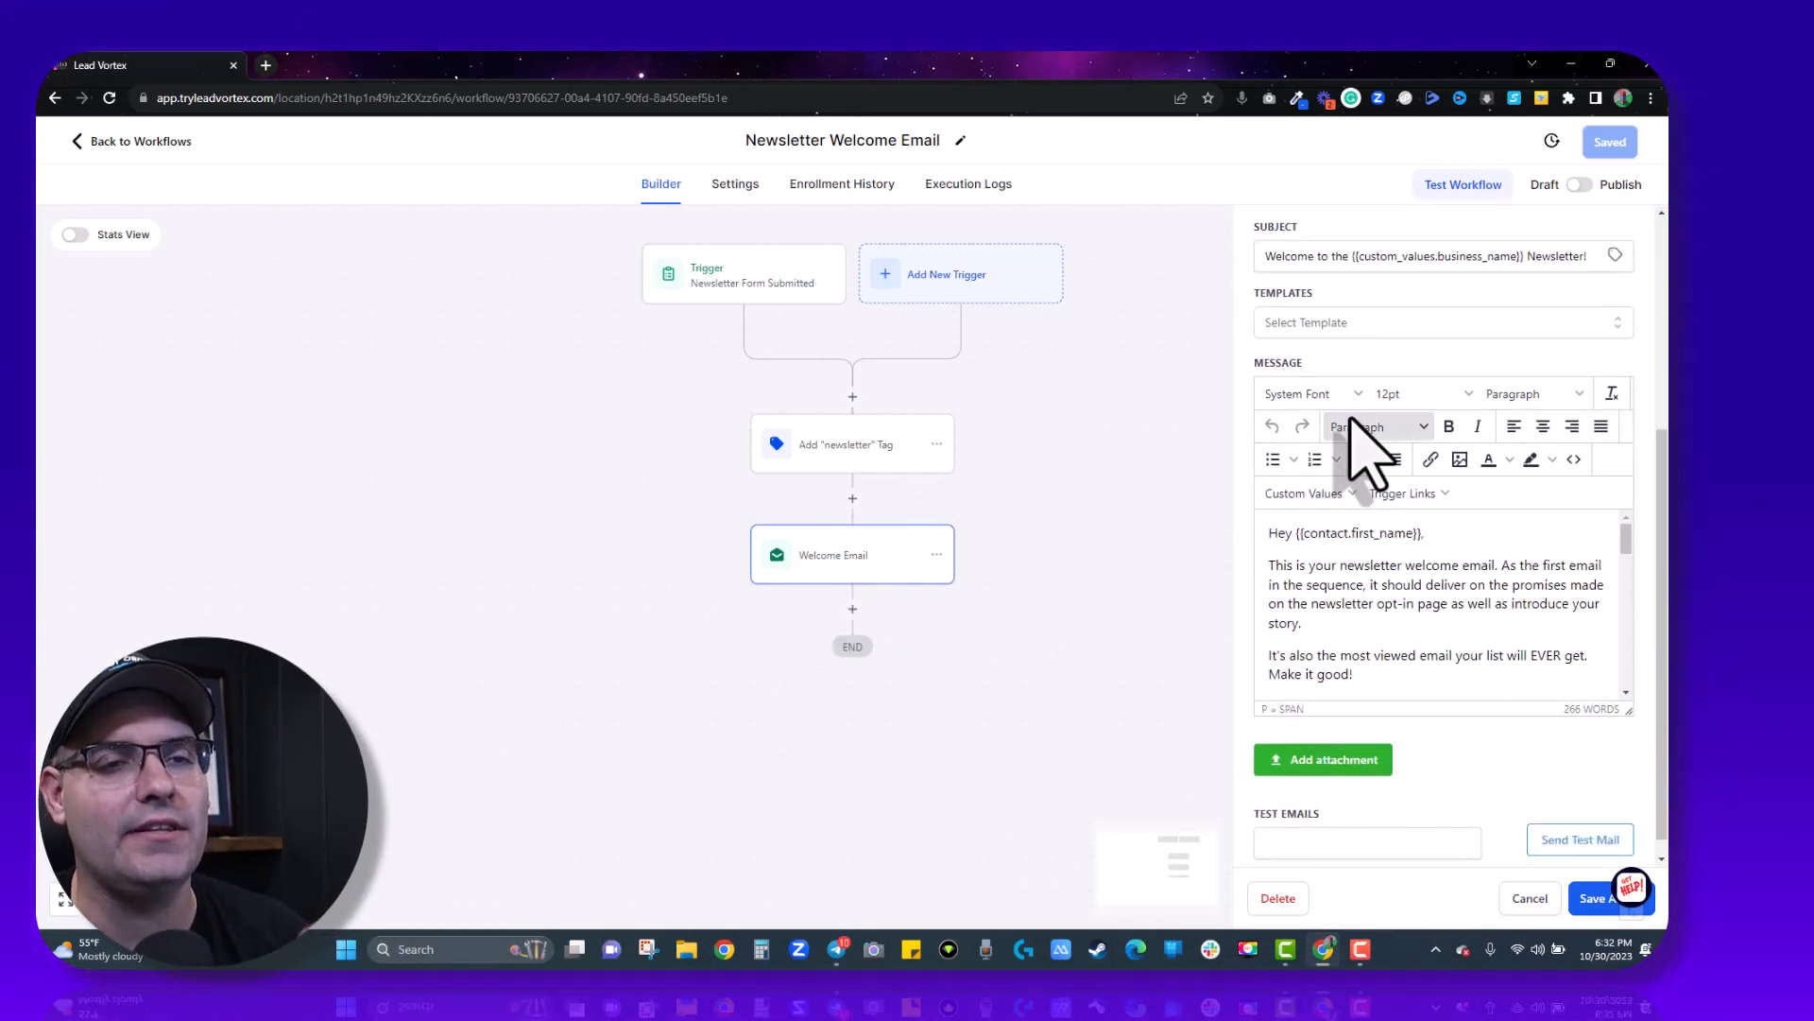
{"action": "scroll", "coordinate": [1369, 445], "scroll_direction": "up", "scroll_amount": 4}
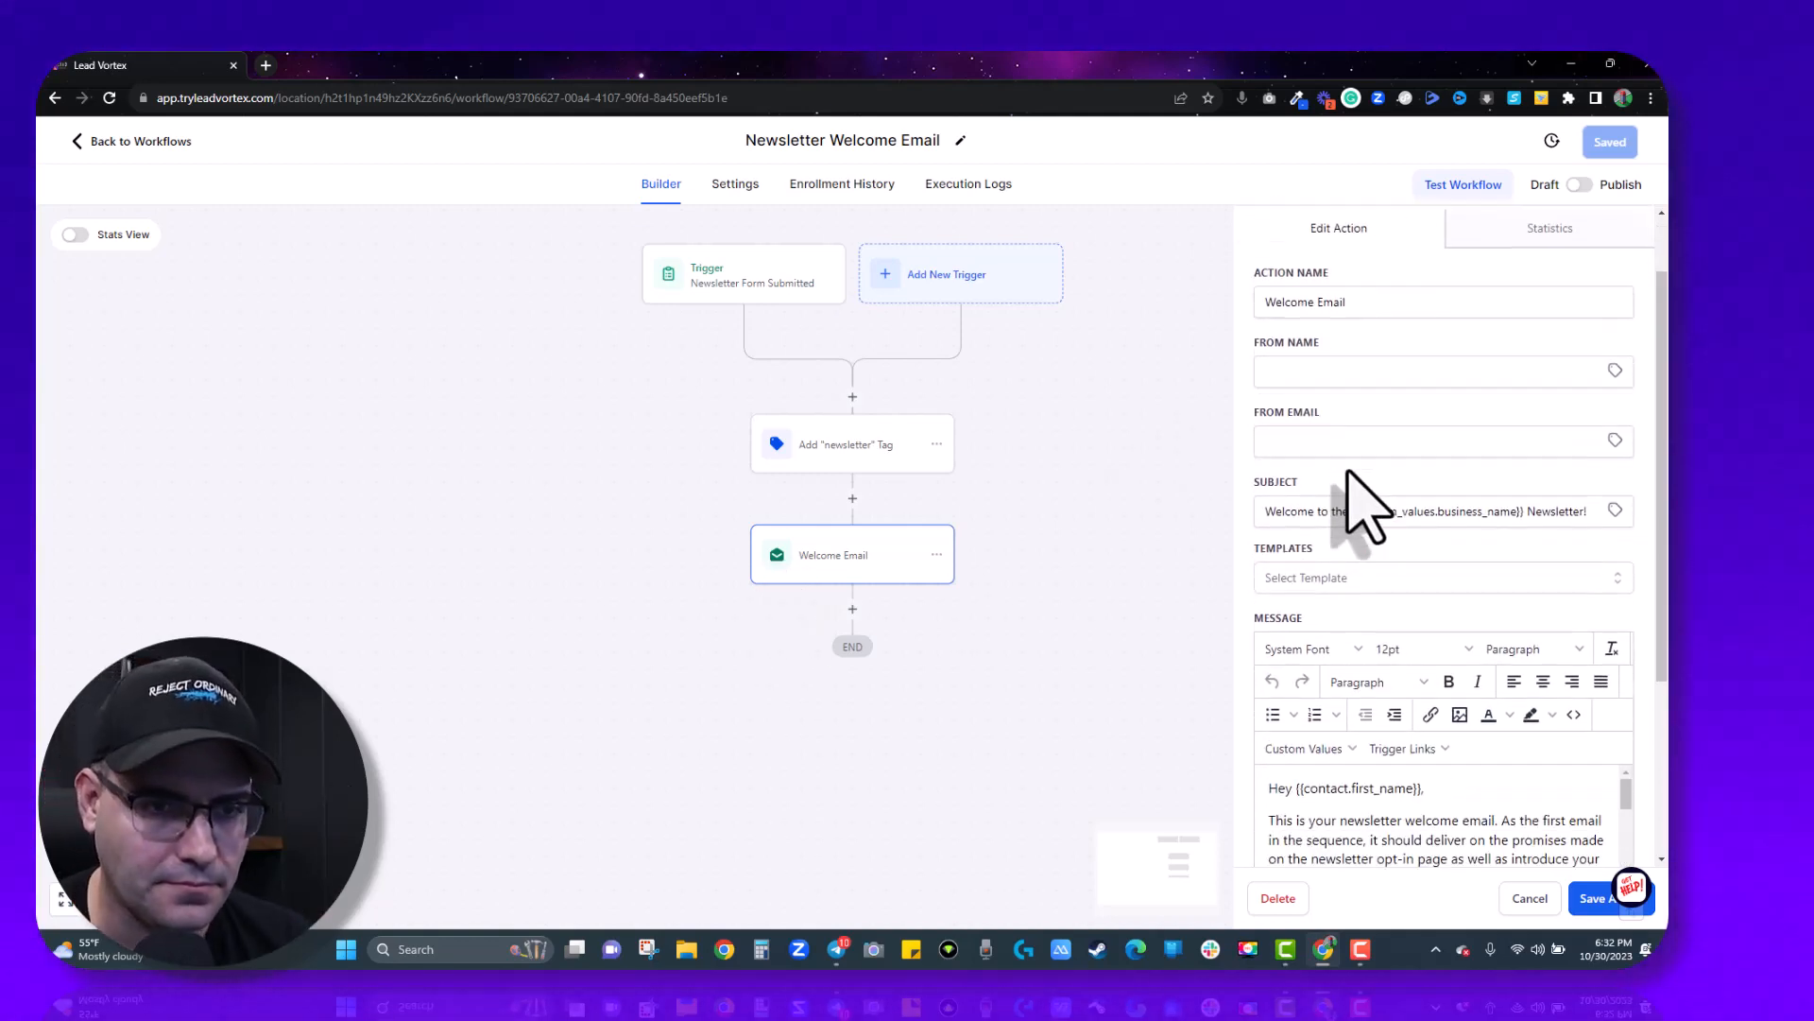
{"action": "left_click", "coordinate": [1278, 513]}
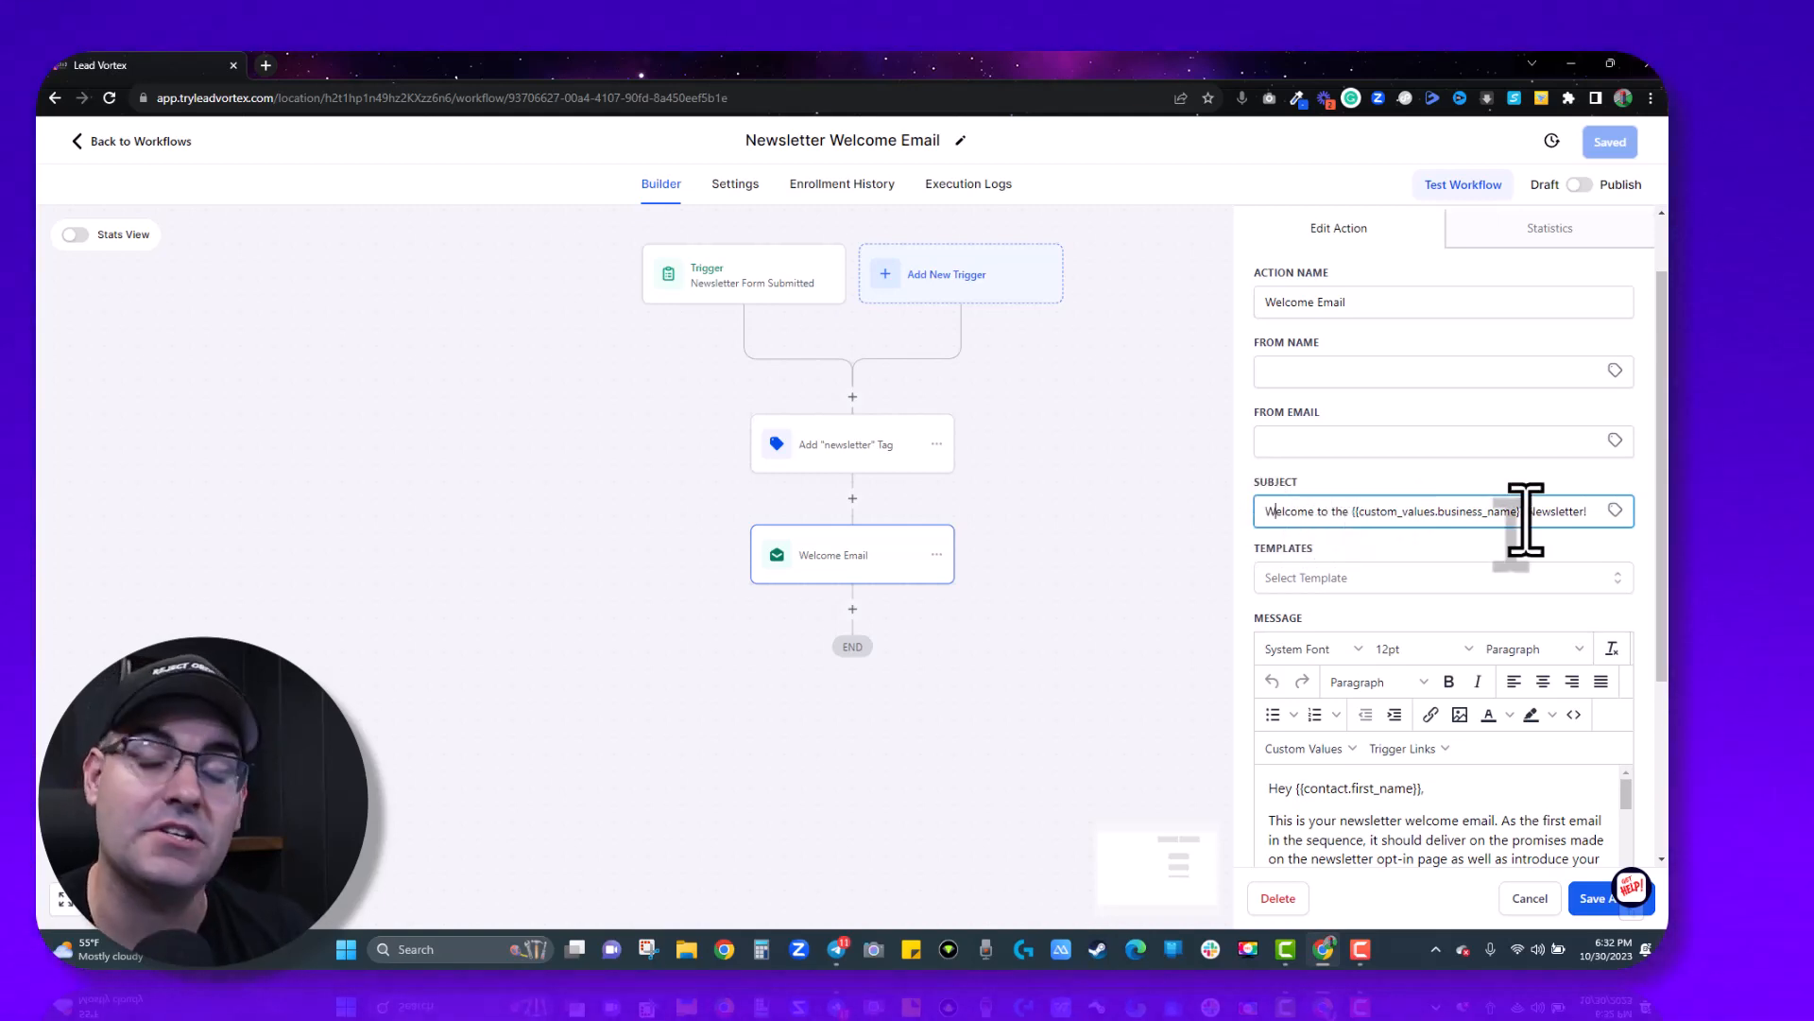
- Make the message editor taller to reveal more of the pre-written welcome message
{"action": "scroll", "coordinate": [1406, 558], "scroll_direction": "down", "scroll_amount": 3}
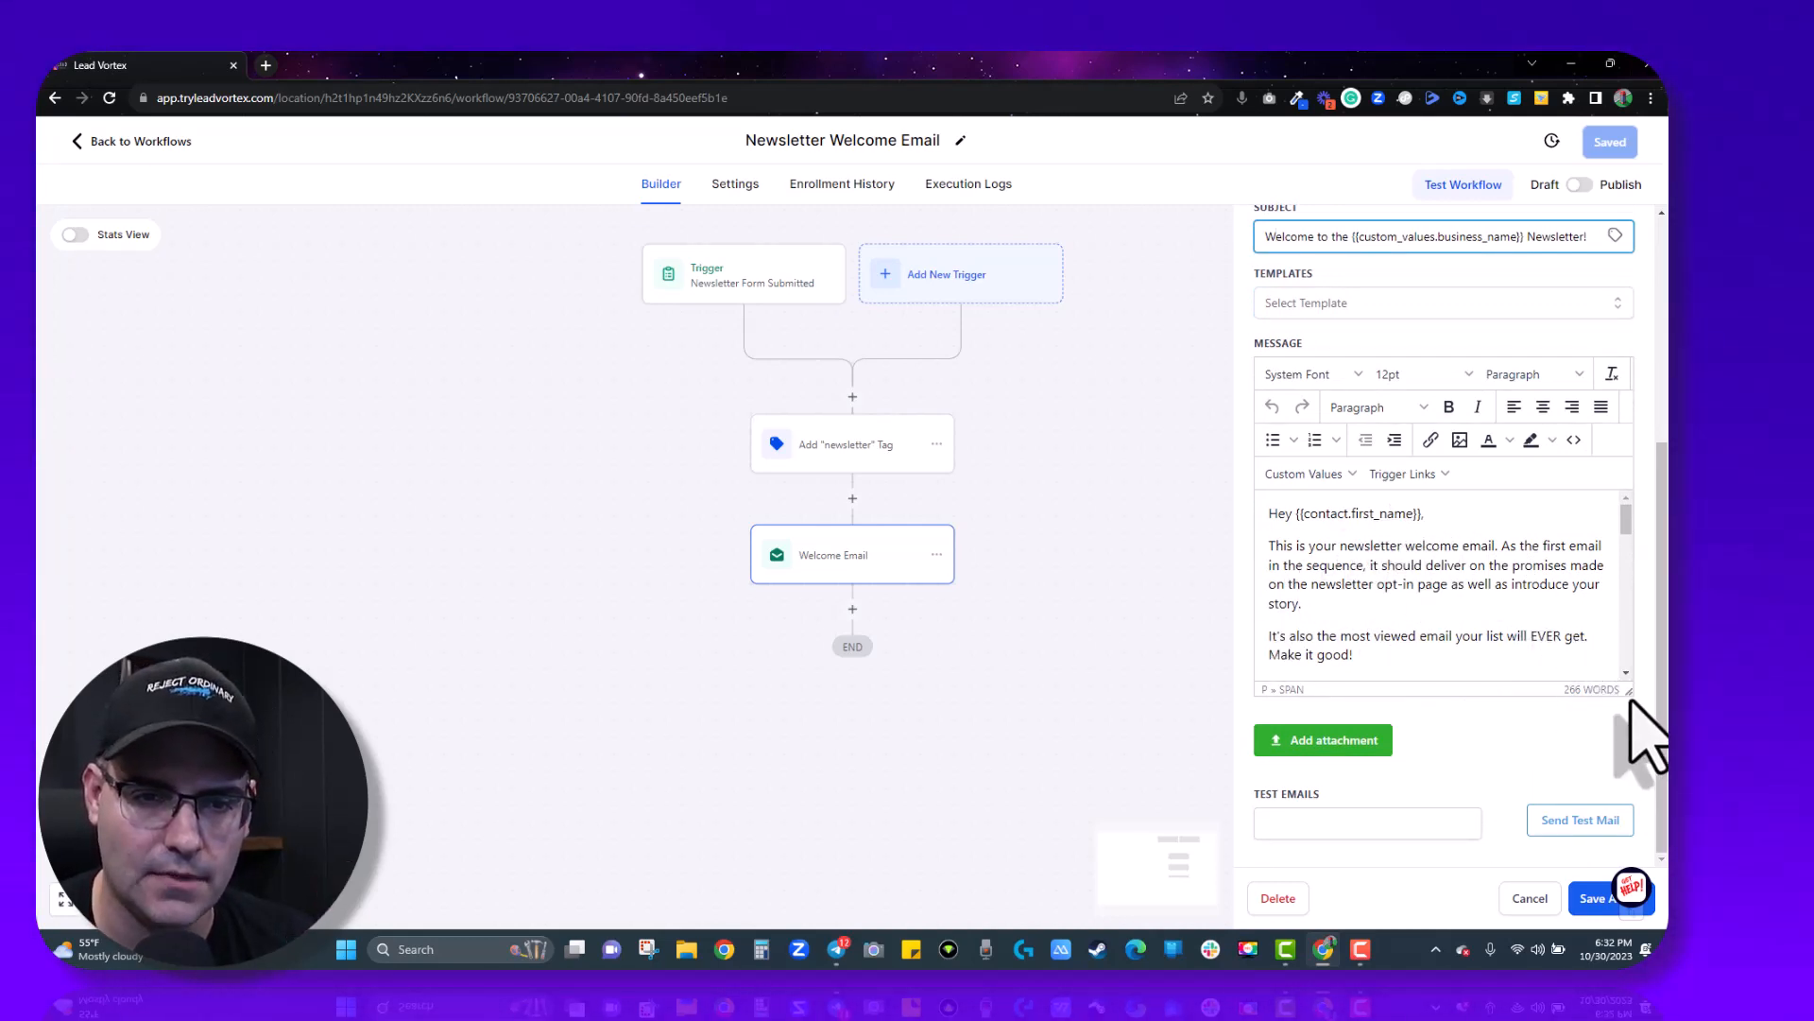
{"action": "left_click_drag", "start_coordinate": [1629, 693], "coordinate": [1630, 846]}
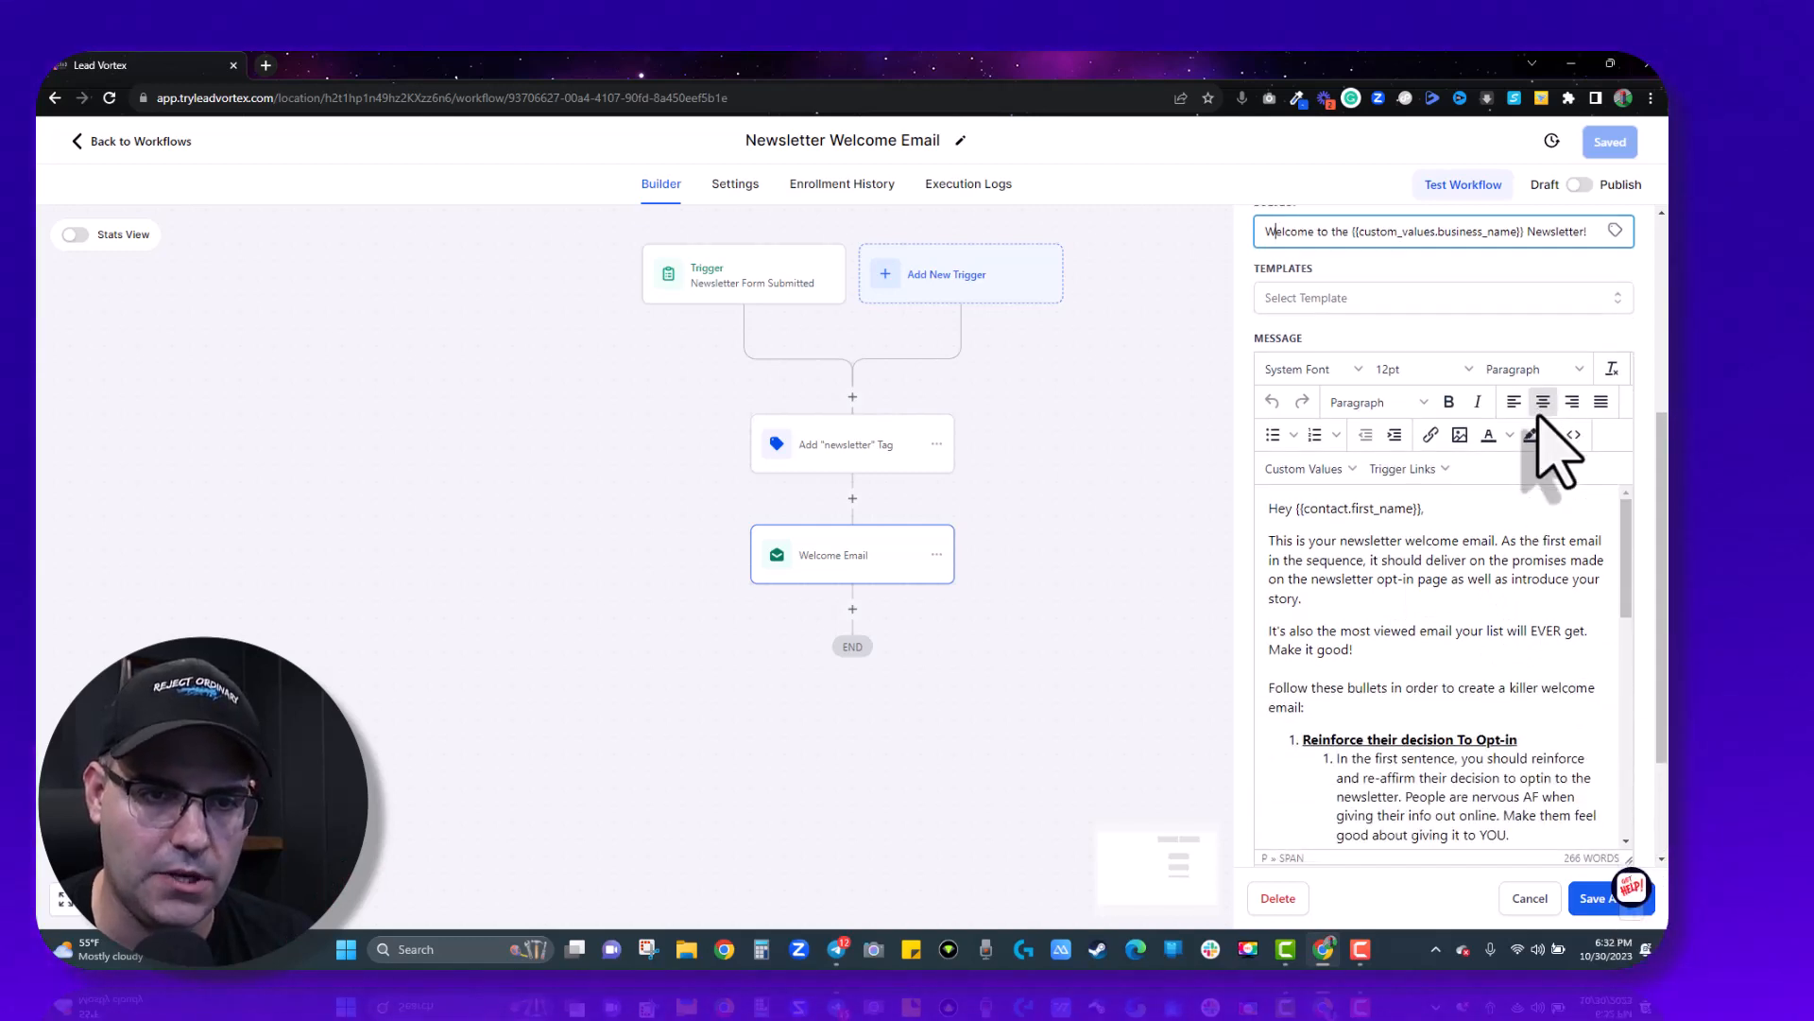
{"action": "scroll", "coordinate": [1640, 717], "scroll_direction": "down", "scroll_amount": 2}
{"action": "left_click_drag", "start_coordinate": [1629, 697], "coordinate": [1623, 862]}
{"action": "scroll", "coordinate": [1499, 380], "scroll_direction": "down", "scroll_amount": 1}
{"action": "scroll", "coordinate": [1499, 380], "scroll_direction": "up", "scroll_amount": 1}
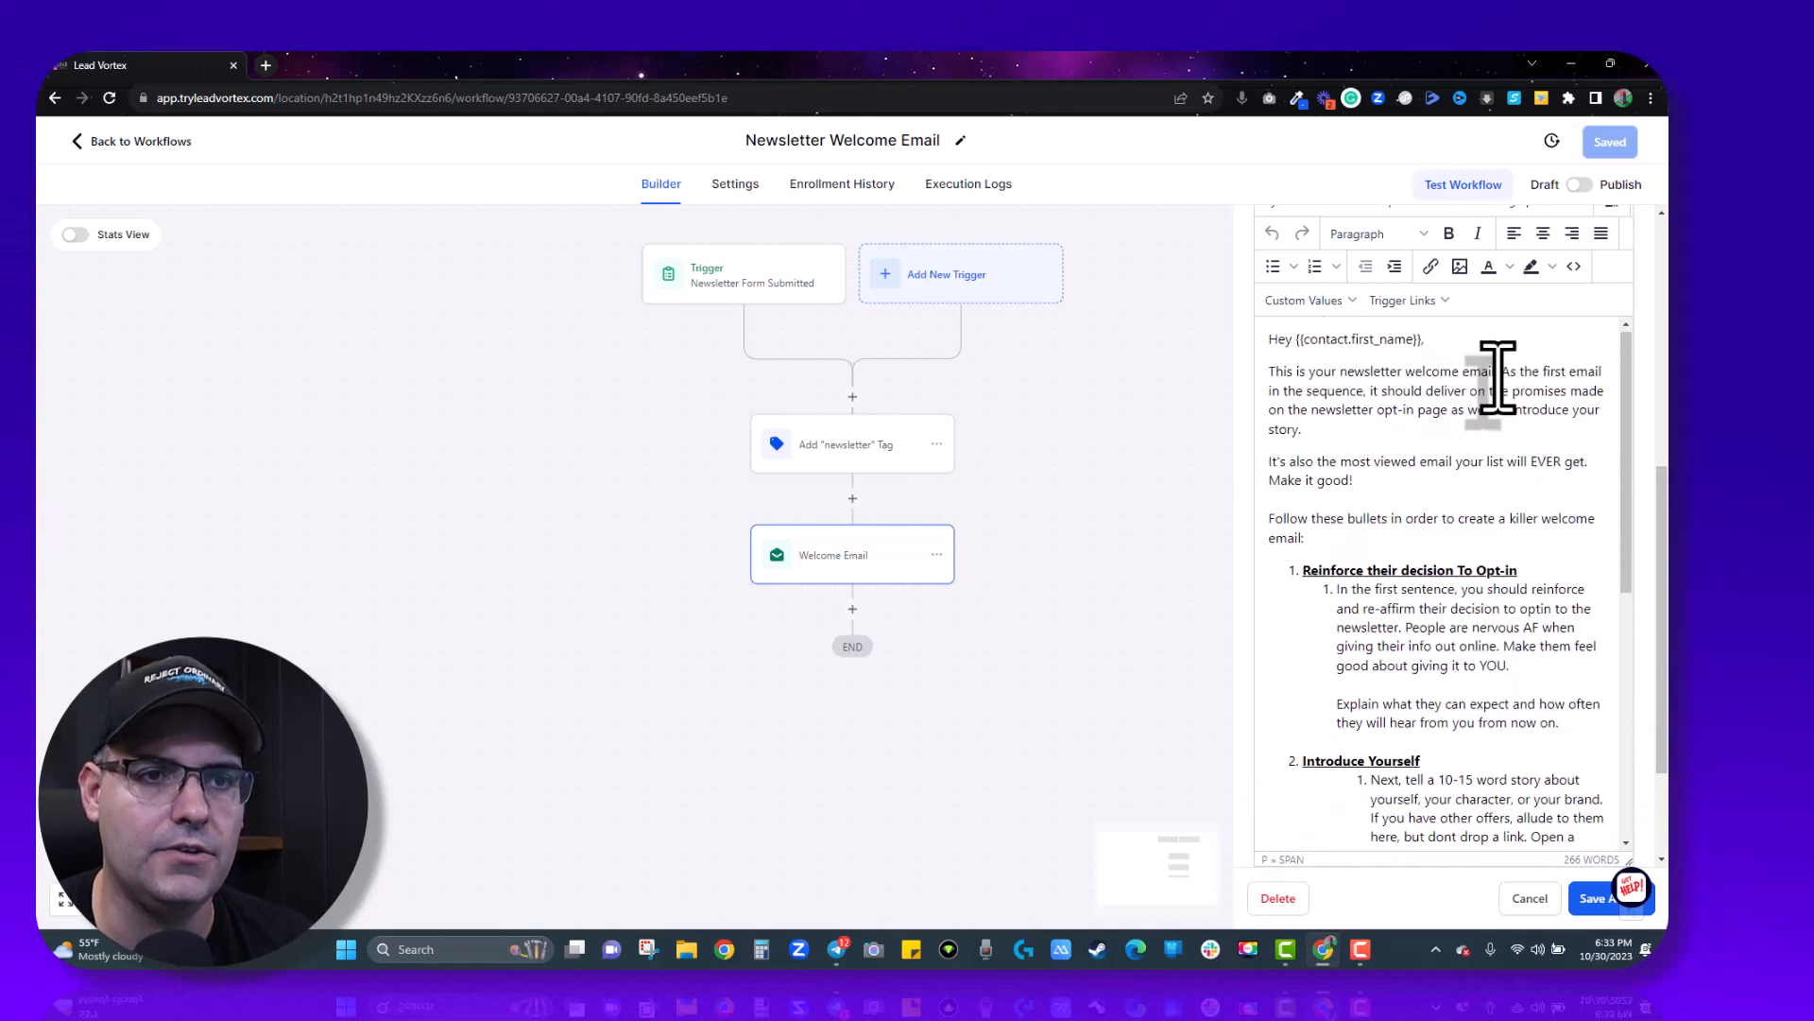
{"action": "scroll", "coordinate": [1514, 247], "scroll_direction": "down", "scroll_amount": 1}
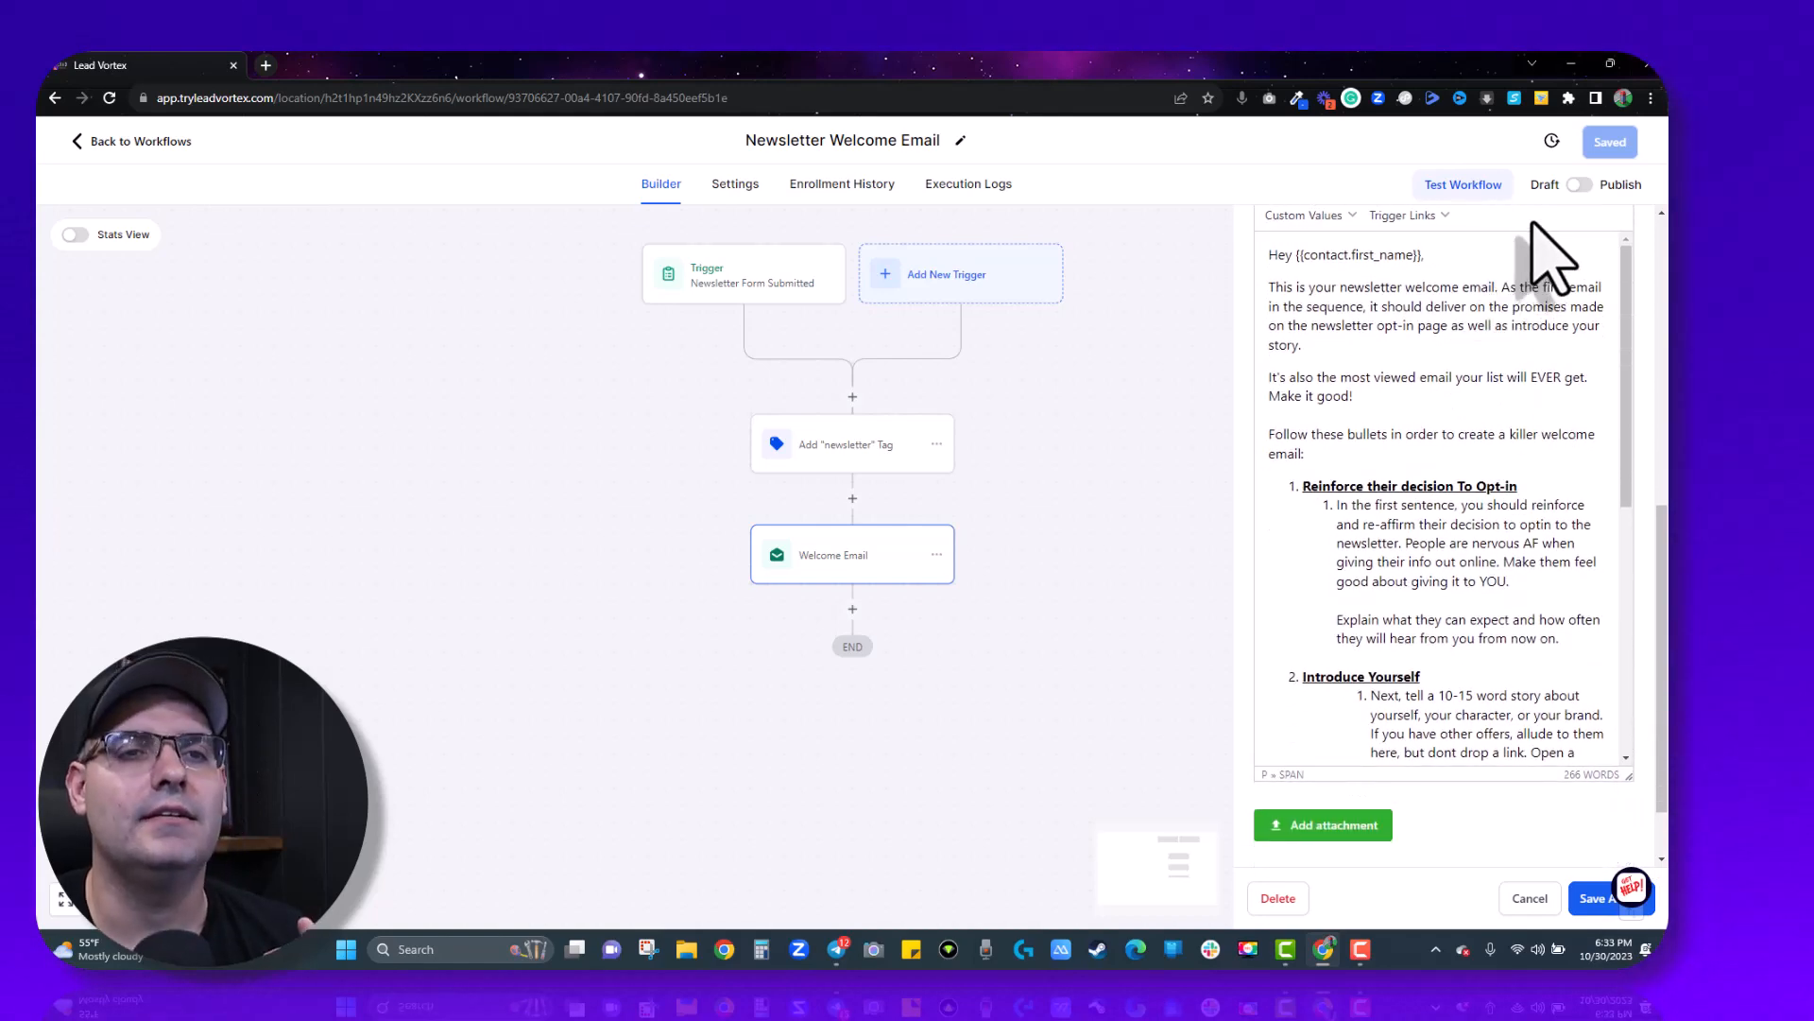
{"action": "scroll", "coordinate": [1512, 263], "scroll_direction": "up", "scroll_amount": 1}
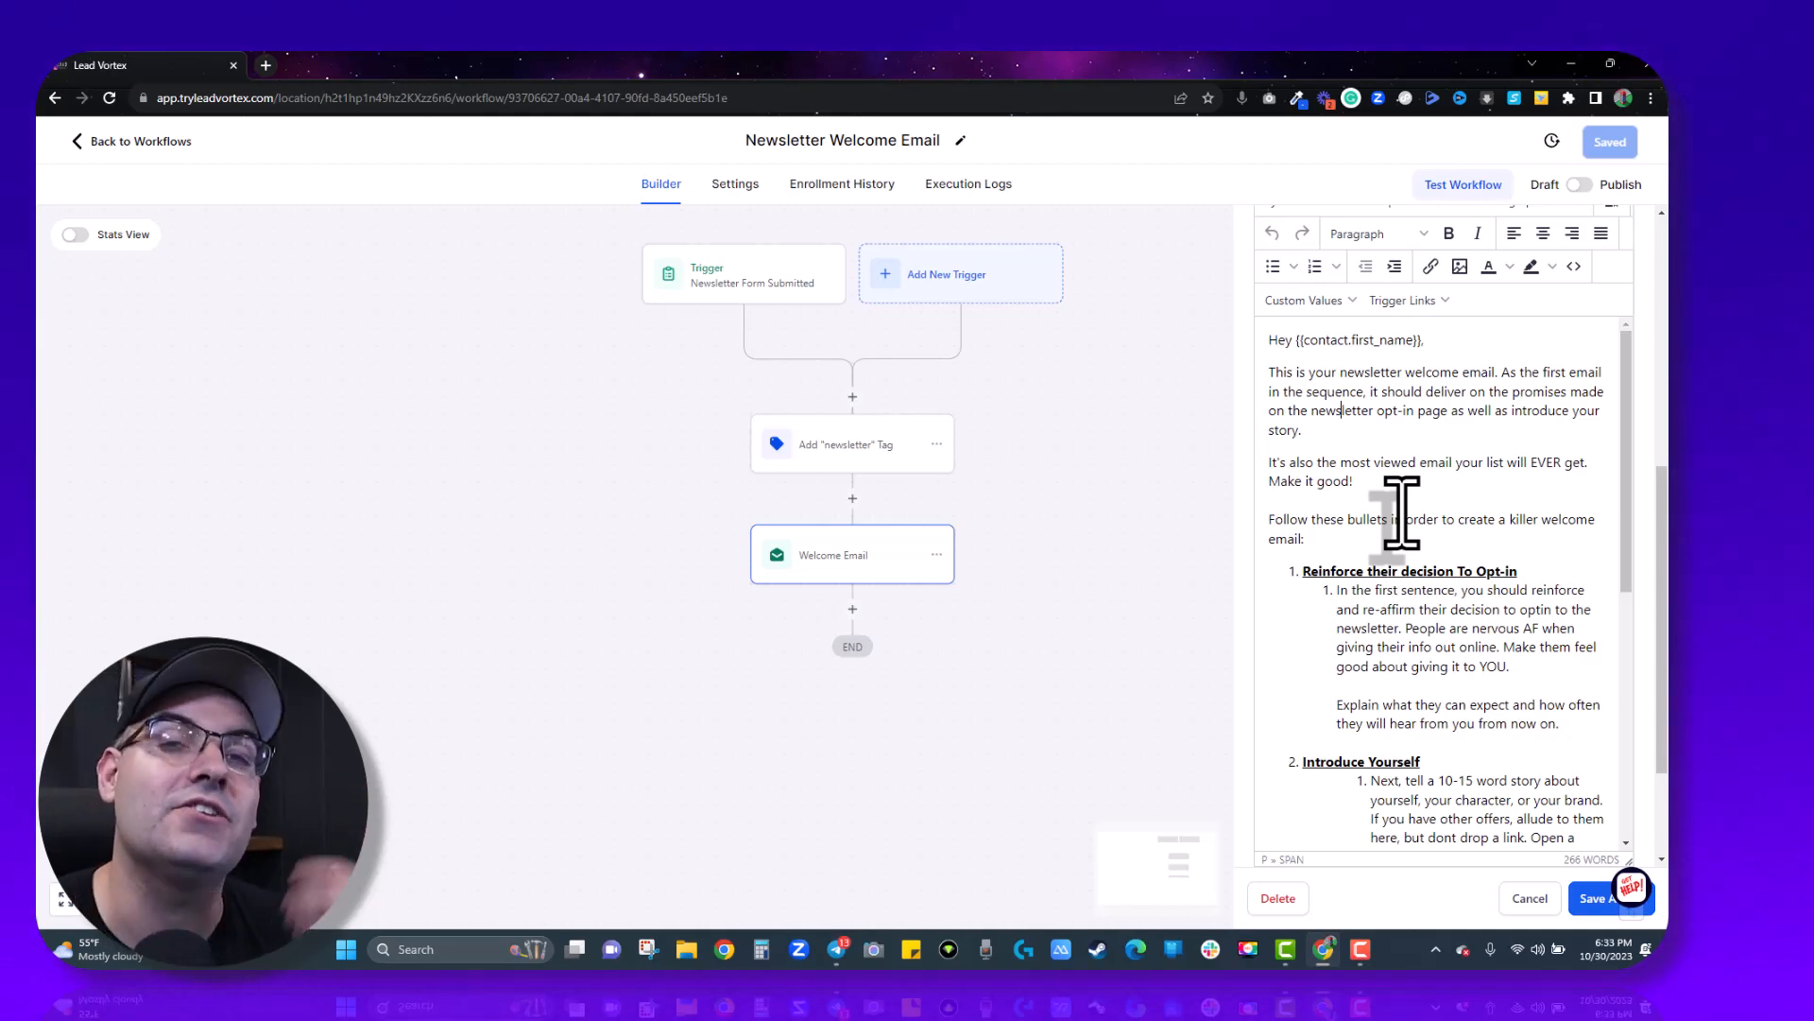
{"action": "scroll", "coordinate": [1401, 513], "scroll_direction": "down", "scroll_amount": 1}
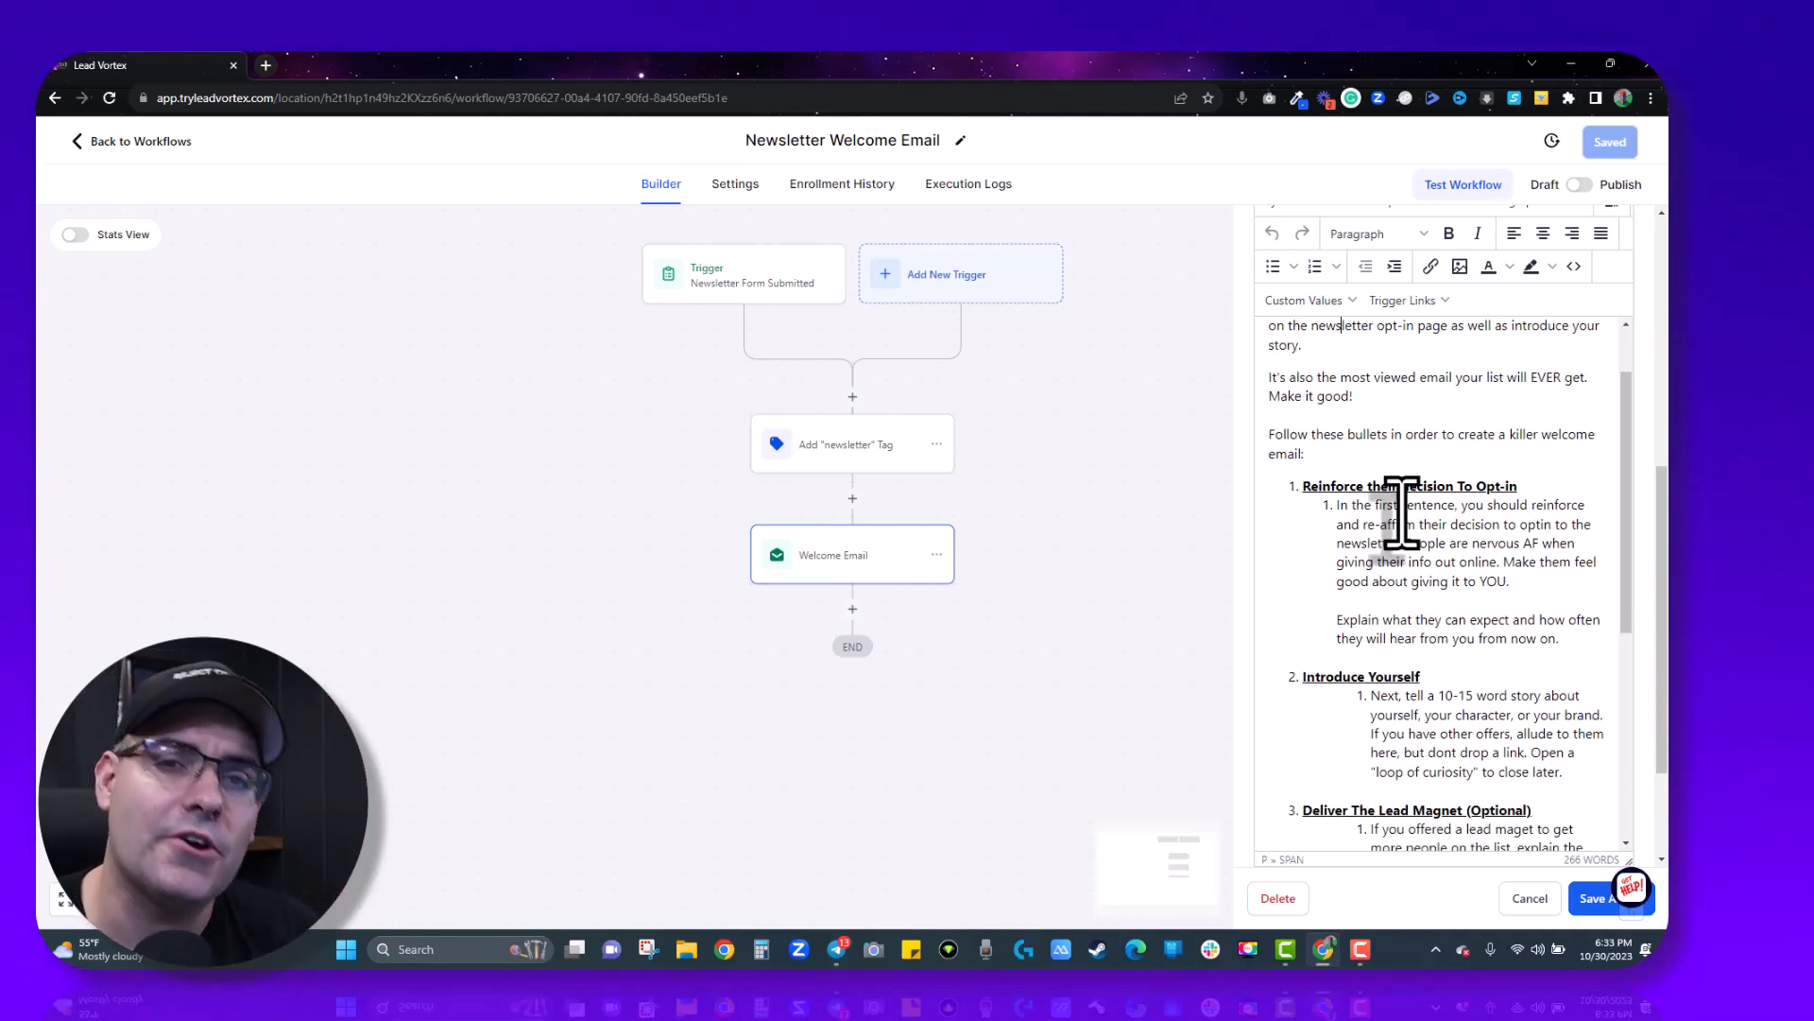
{"action": "scroll", "coordinate": [1401, 513], "scroll_direction": "down", "scroll_amount": 1}
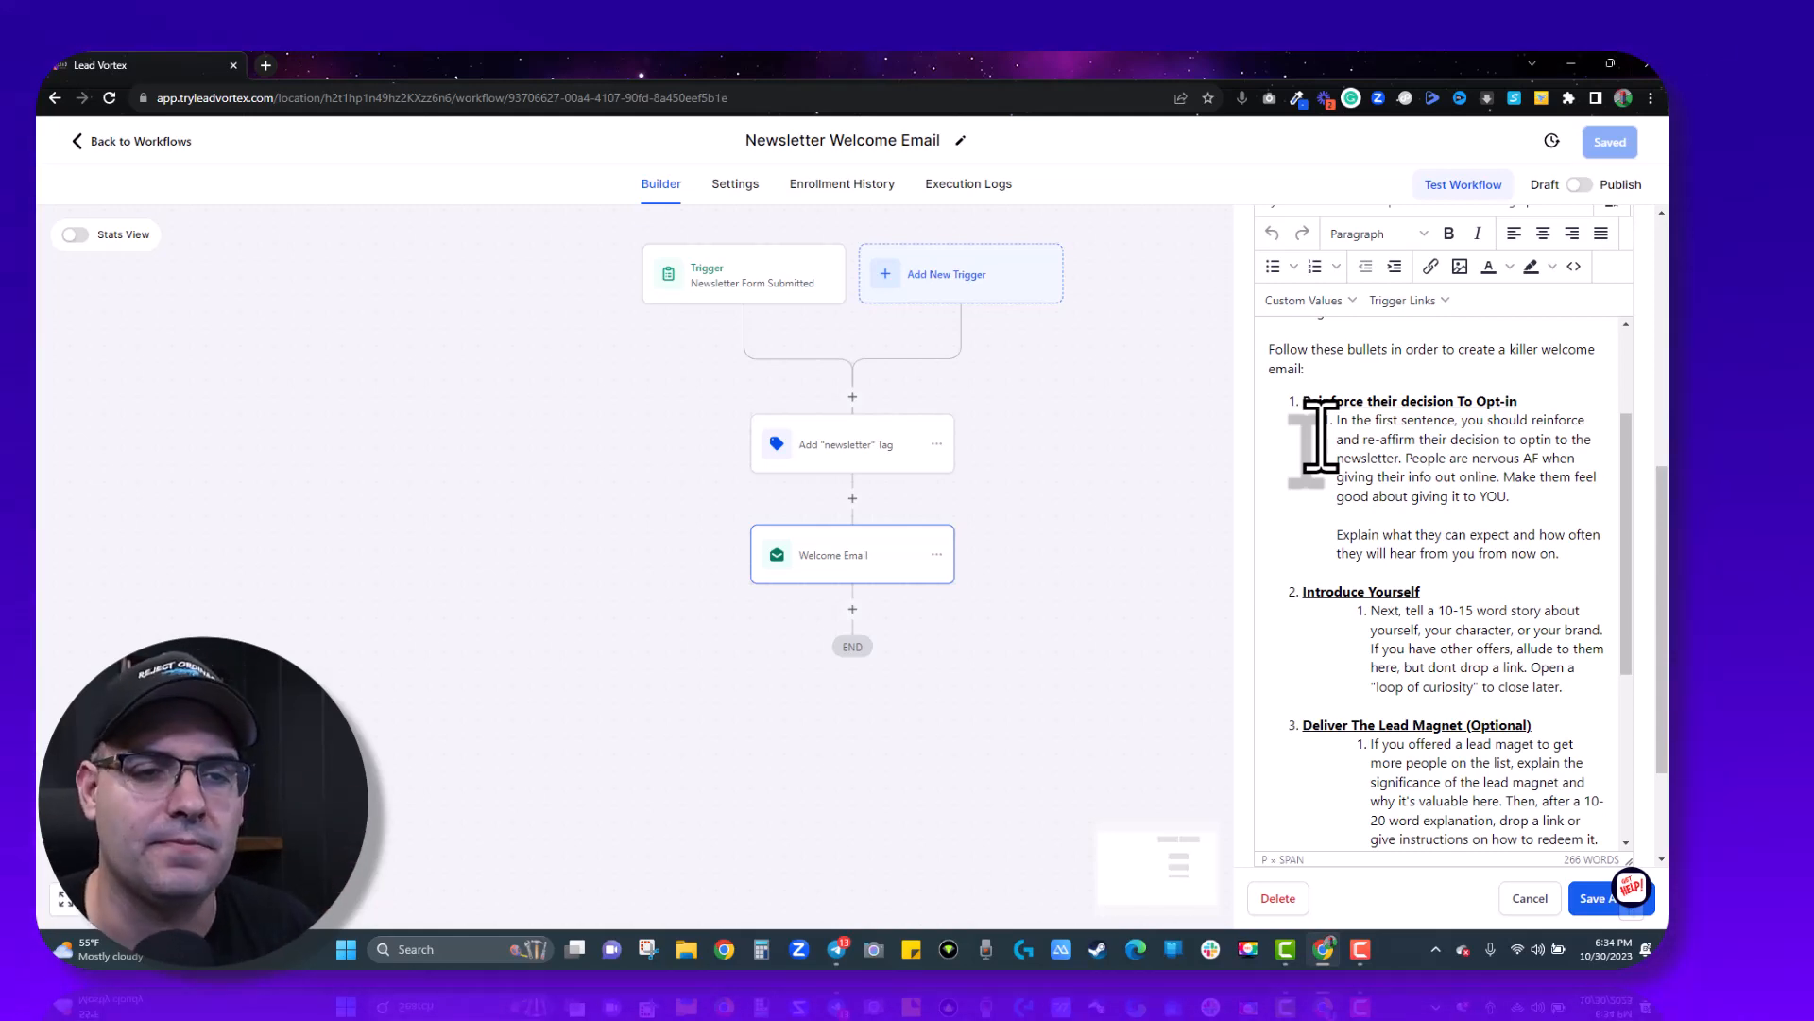
{"action": "scroll", "coordinate": [1320, 437], "scroll_direction": "down", "scroll_amount": 1}
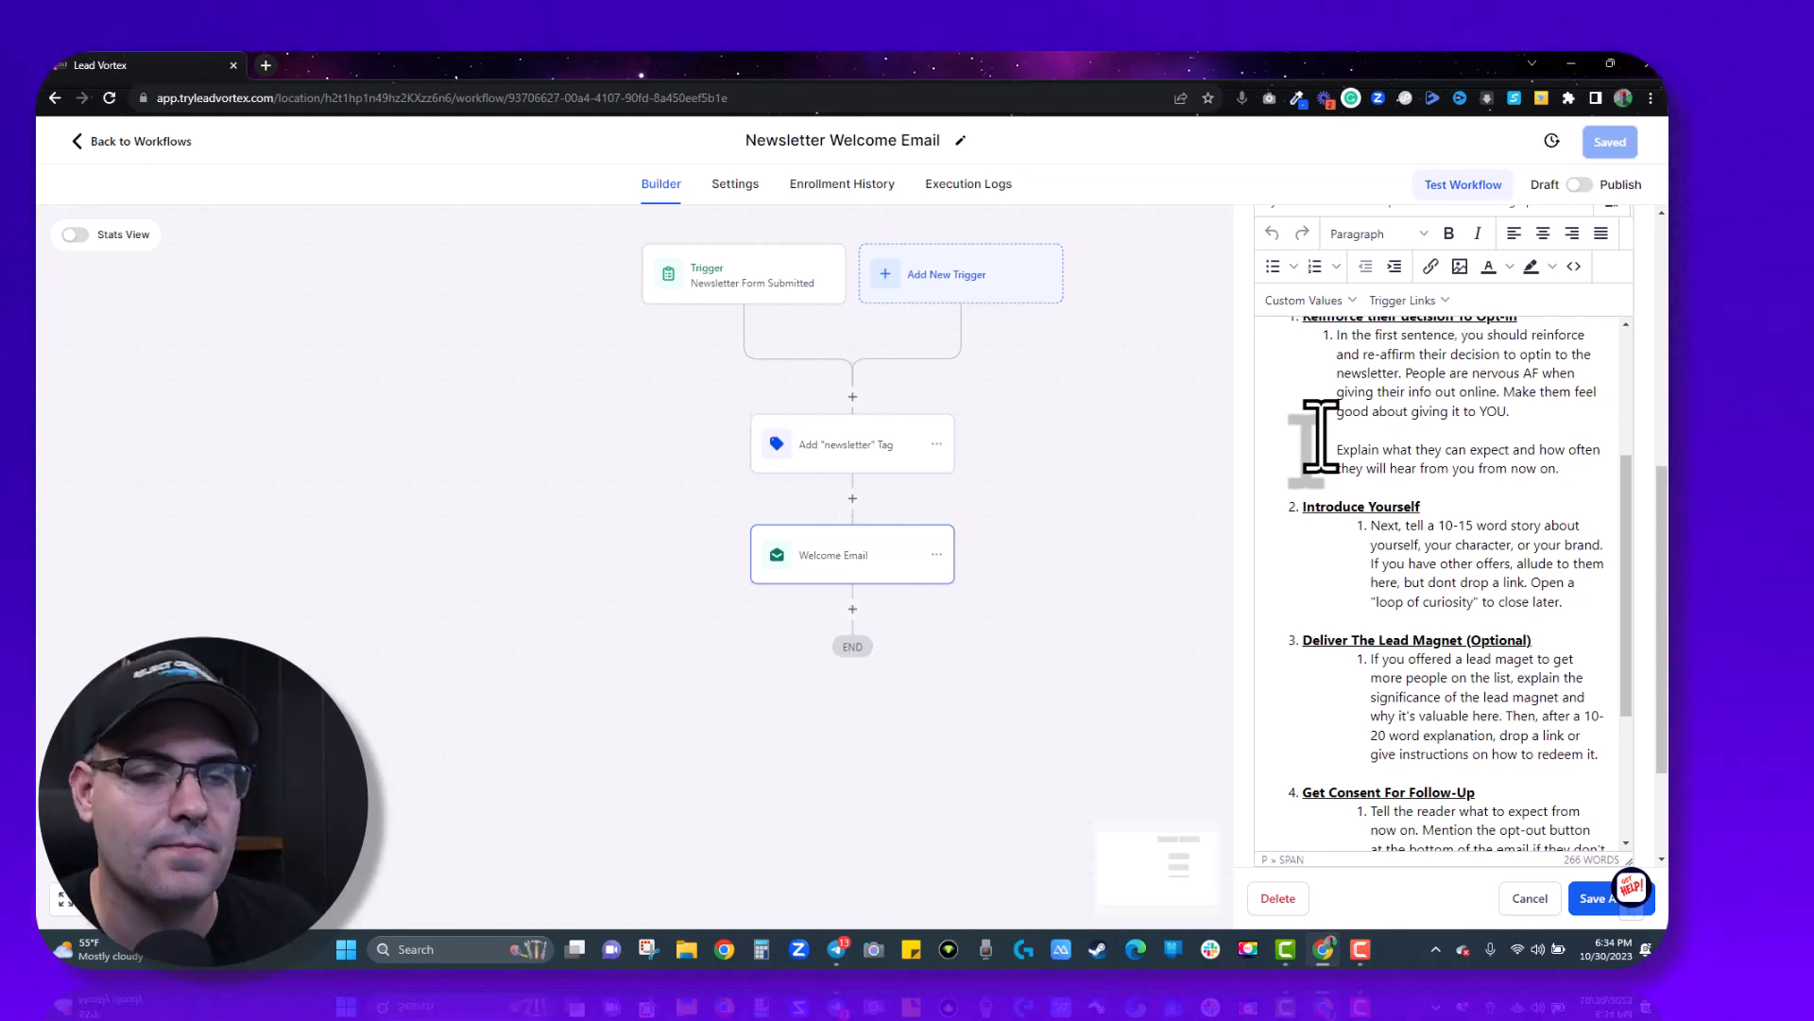
{"action": "scroll", "coordinate": [1318, 437], "scroll_direction": "down", "scroll_amount": 1}
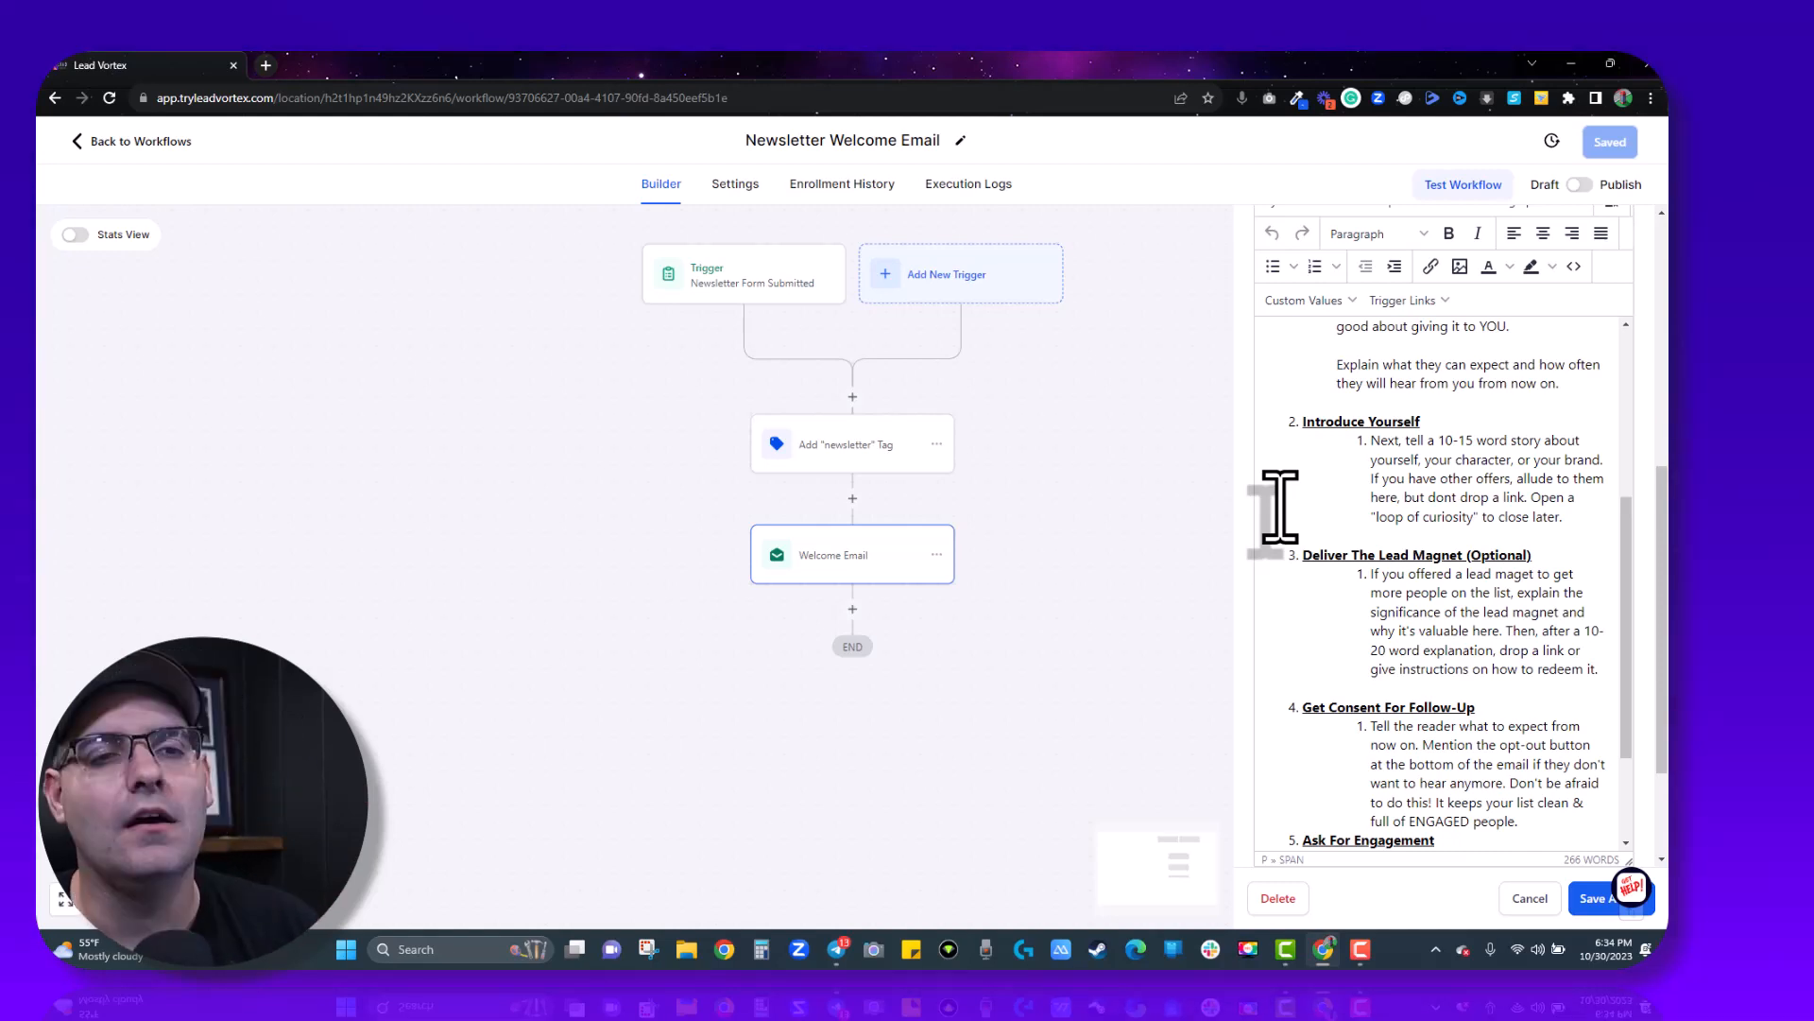
{"action": "scroll", "coordinate": [1280, 508], "scroll_direction": "down", "scroll_amount": 2}
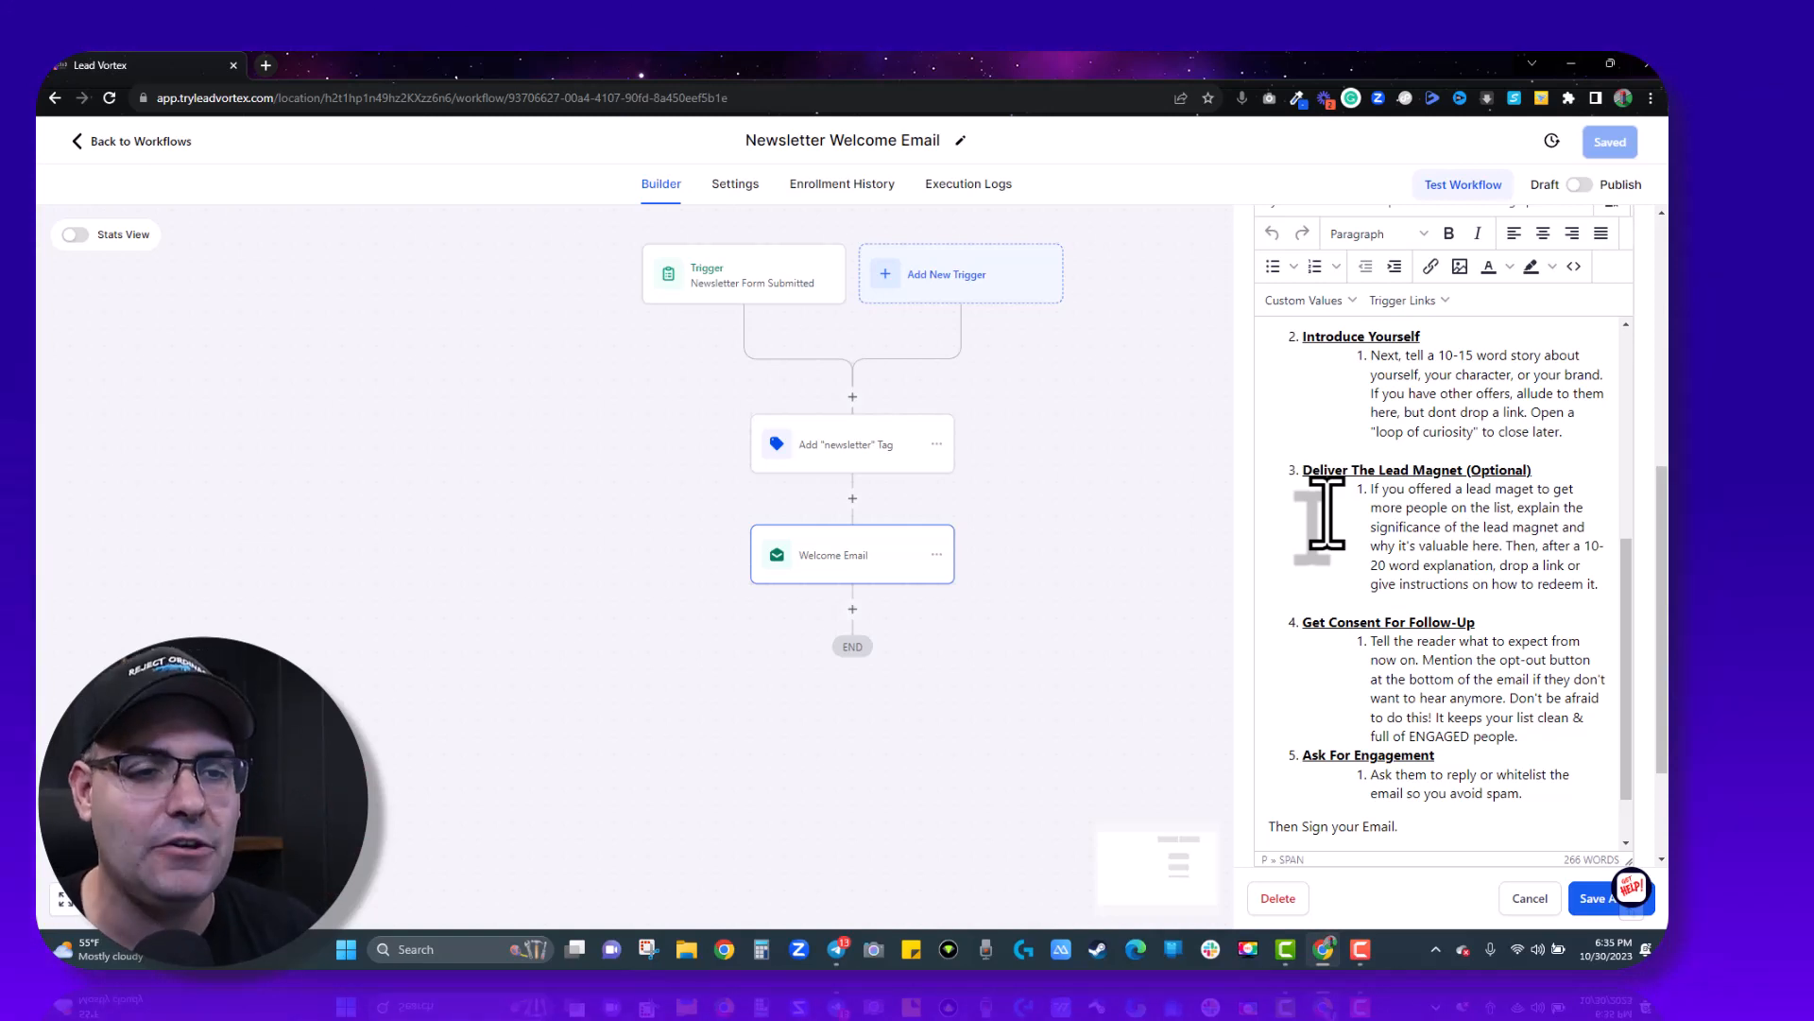
{"action": "scroll", "coordinate": [1290, 578], "scroll_direction": "down", "scroll_amount": 1}
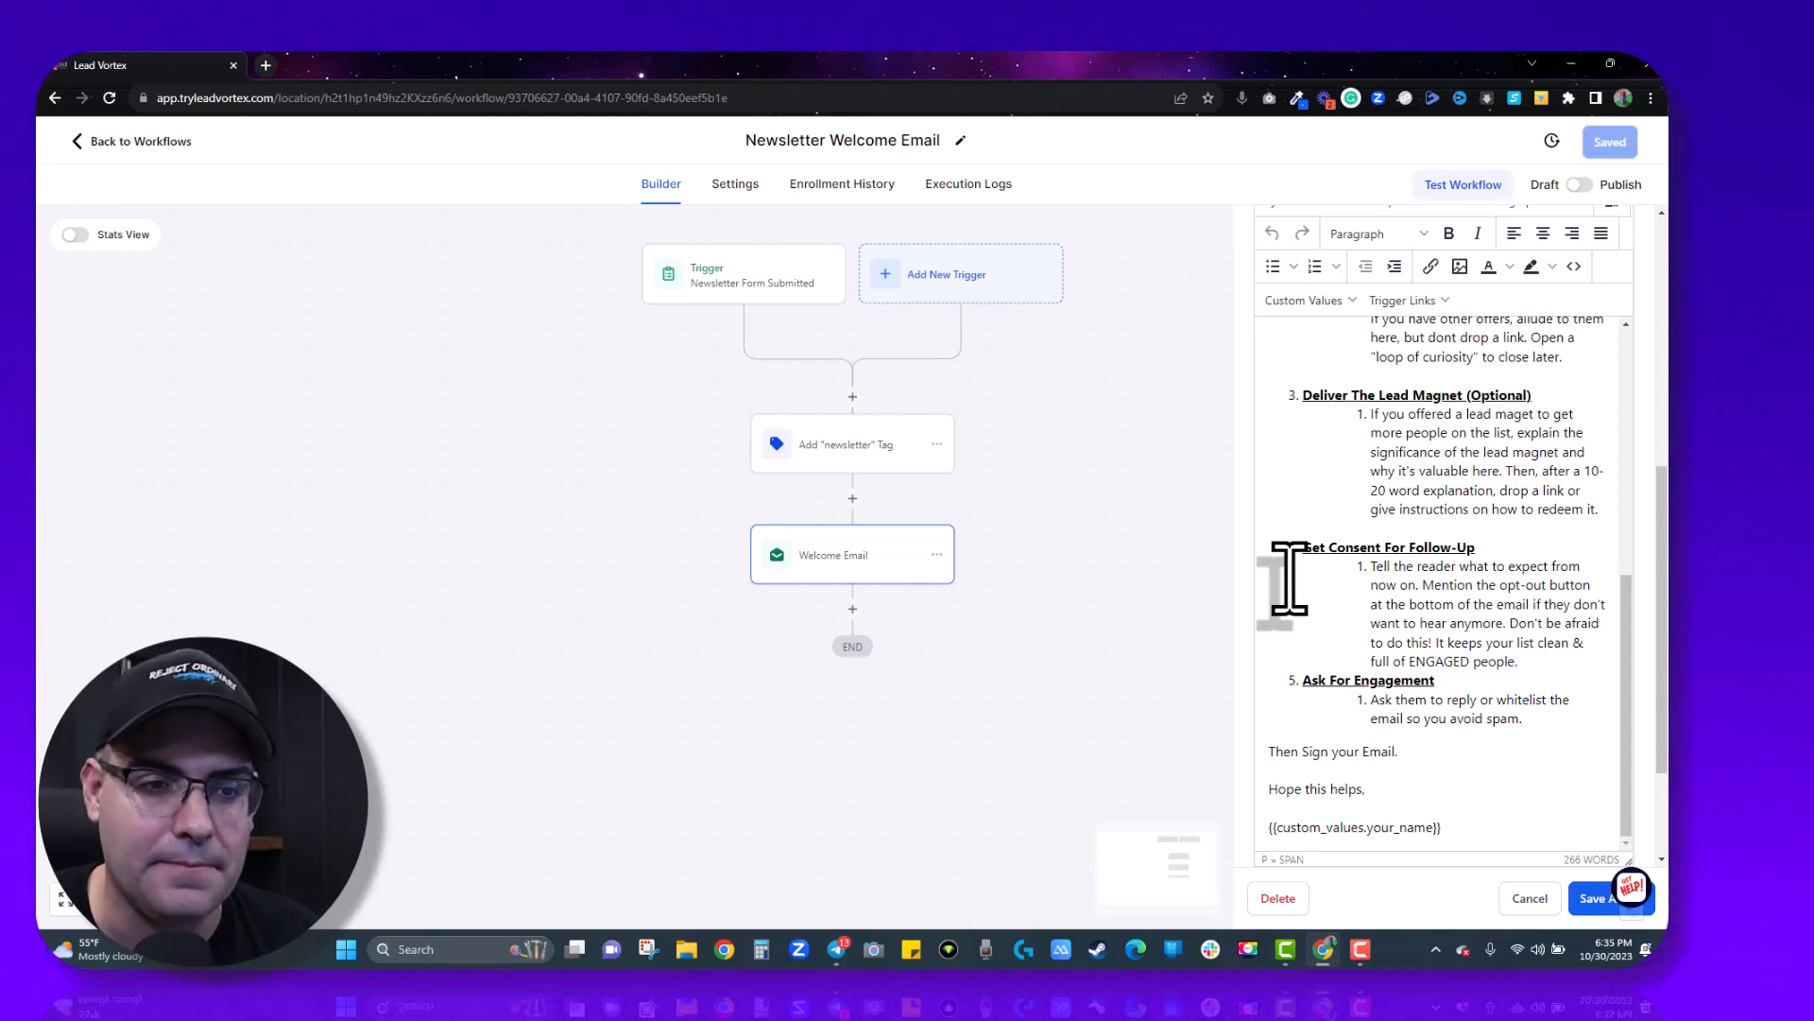
{"action": "scroll", "coordinate": [1381, 577], "scroll_direction": "down", "scroll_amount": 1}
{"action": "scroll", "coordinate": [1380, 577], "scroll_direction": "down", "scroll_amount": 2}
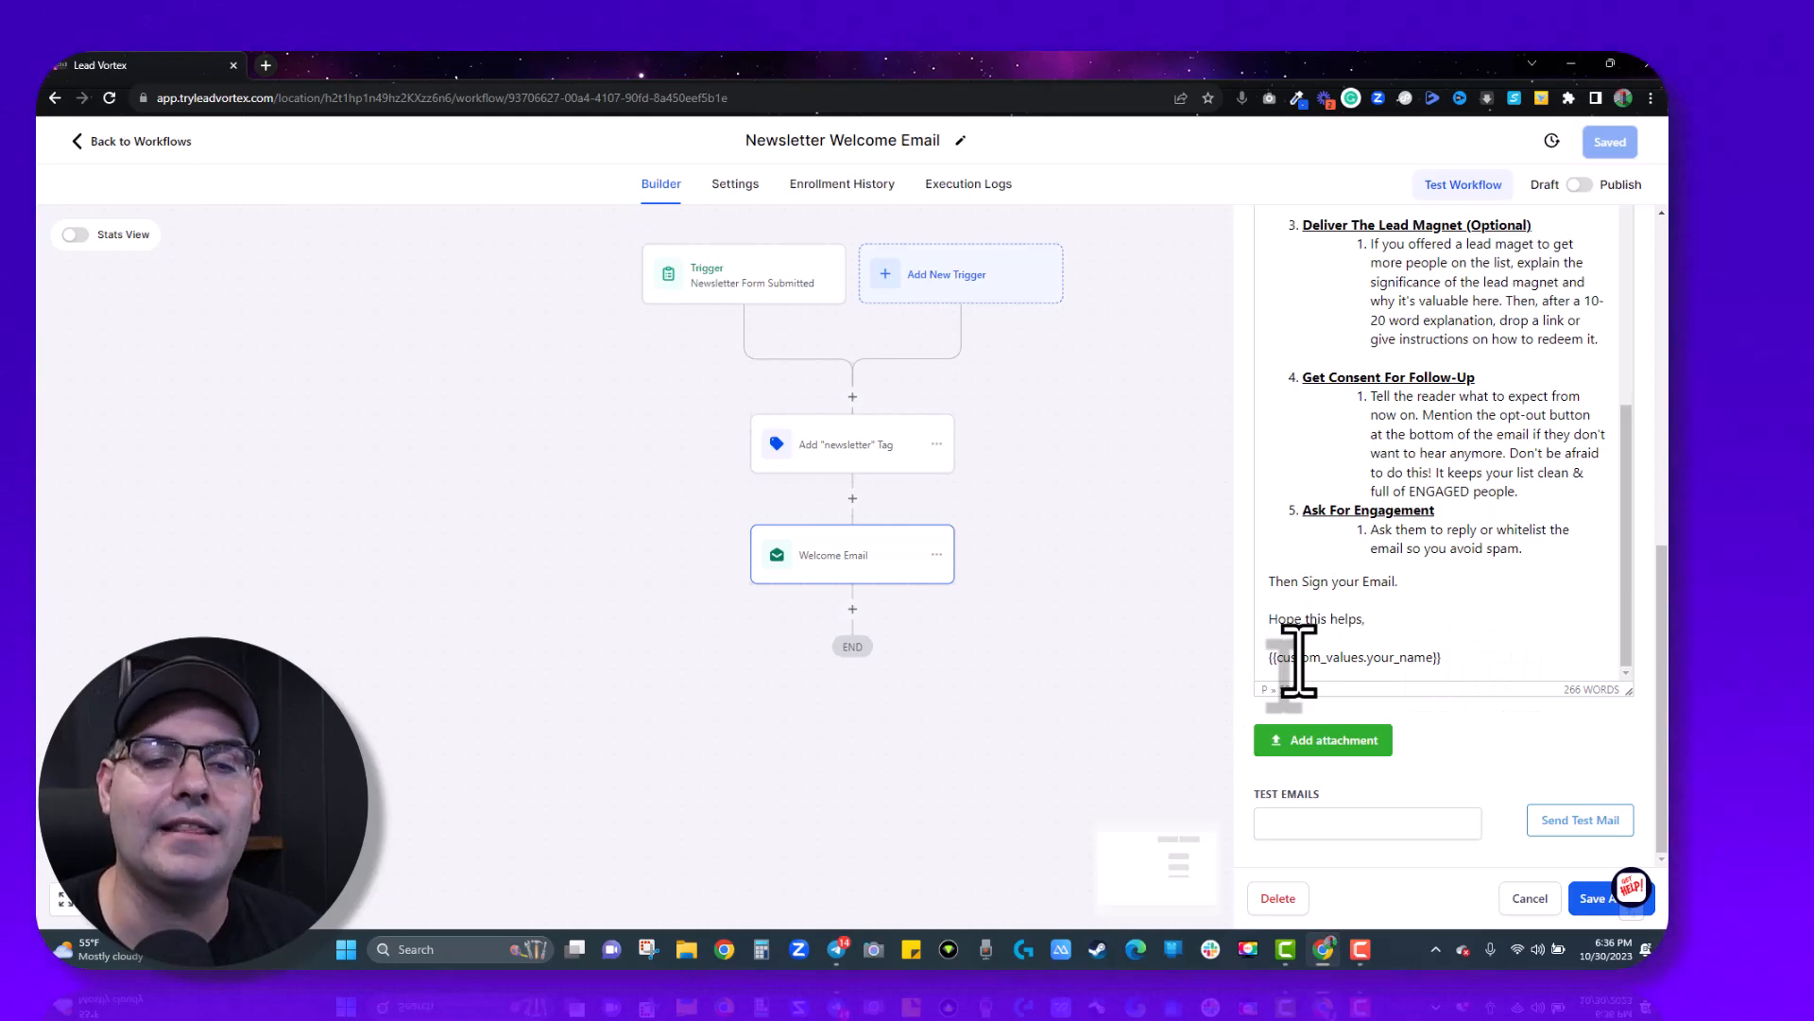
{"action": "scroll", "coordinate": [1387, 440], "scroll_direction": "up", "scroll_amount": 5}
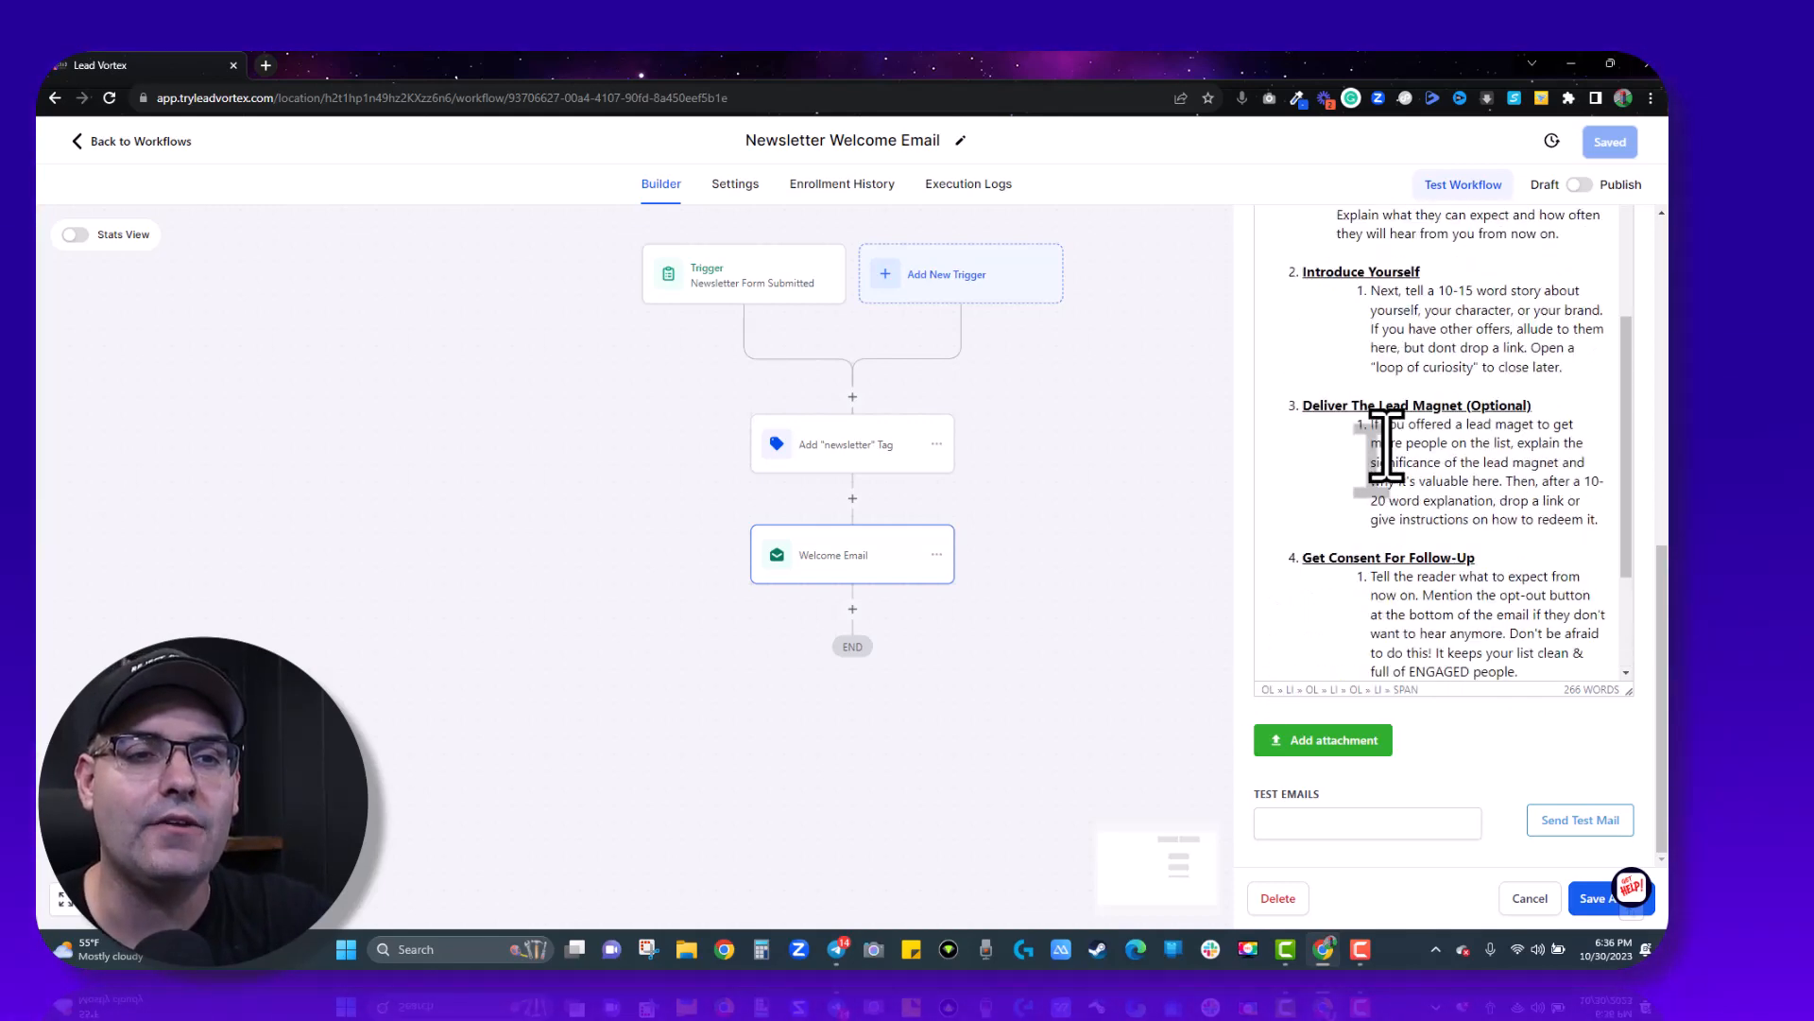
{"action": "scroll", "coordinate": [1387, 446], "scroll_direction": "up", "scroll_amount": 1}
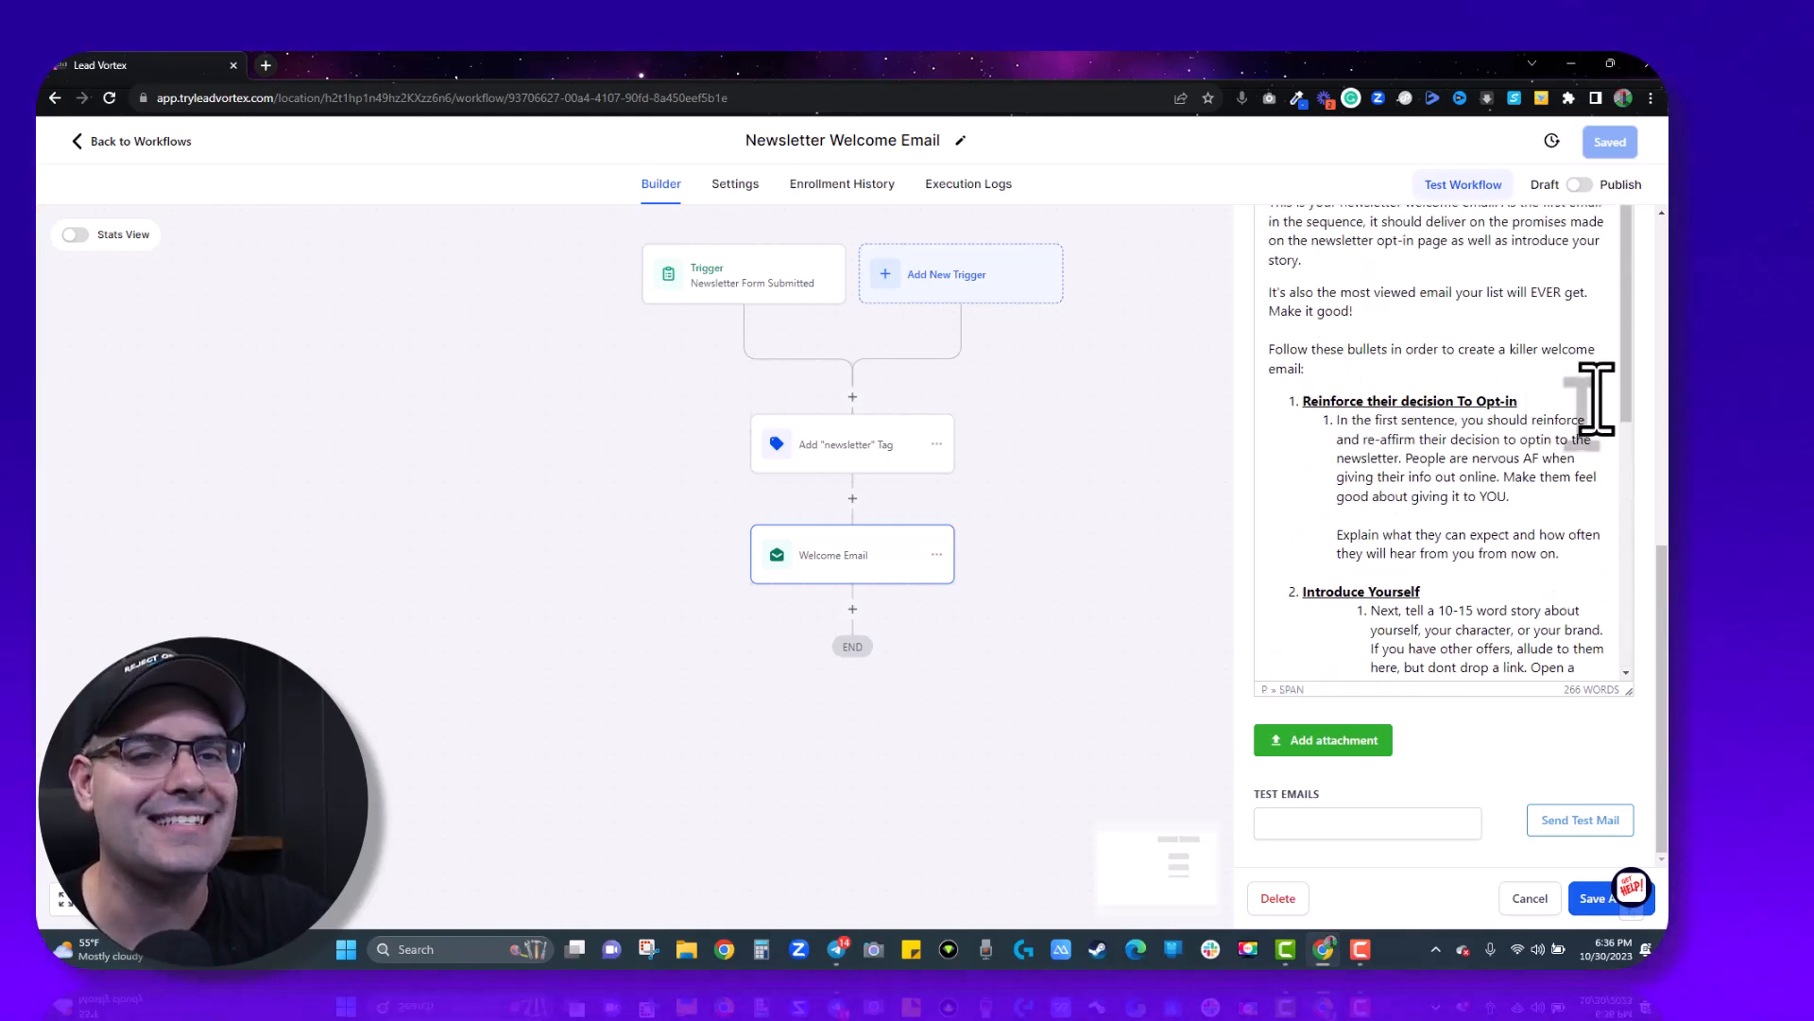
{"action": "scroll", "coordinate": [1649, 525], "scroll_direction": "up", "scroll_amount": 2}
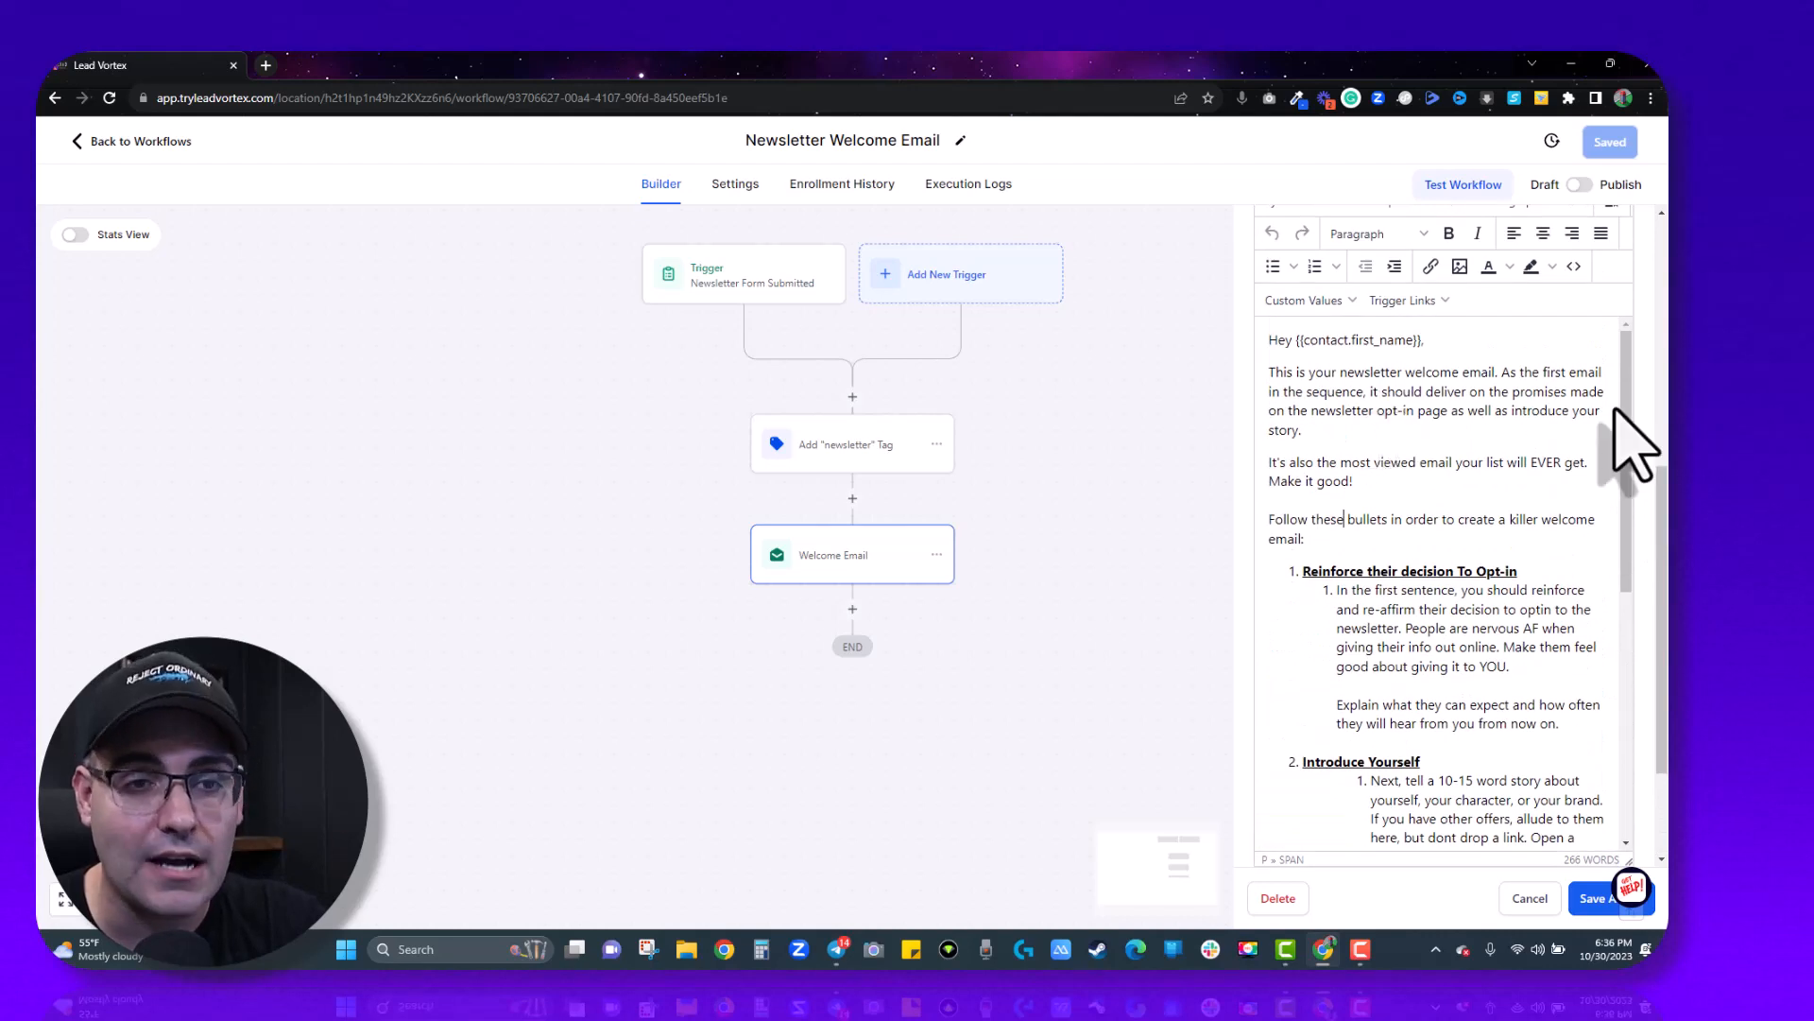
{"action": "scroll", "coordinate": [1639, 416], "scroll_direction": "up", "scroll_amount": 1}
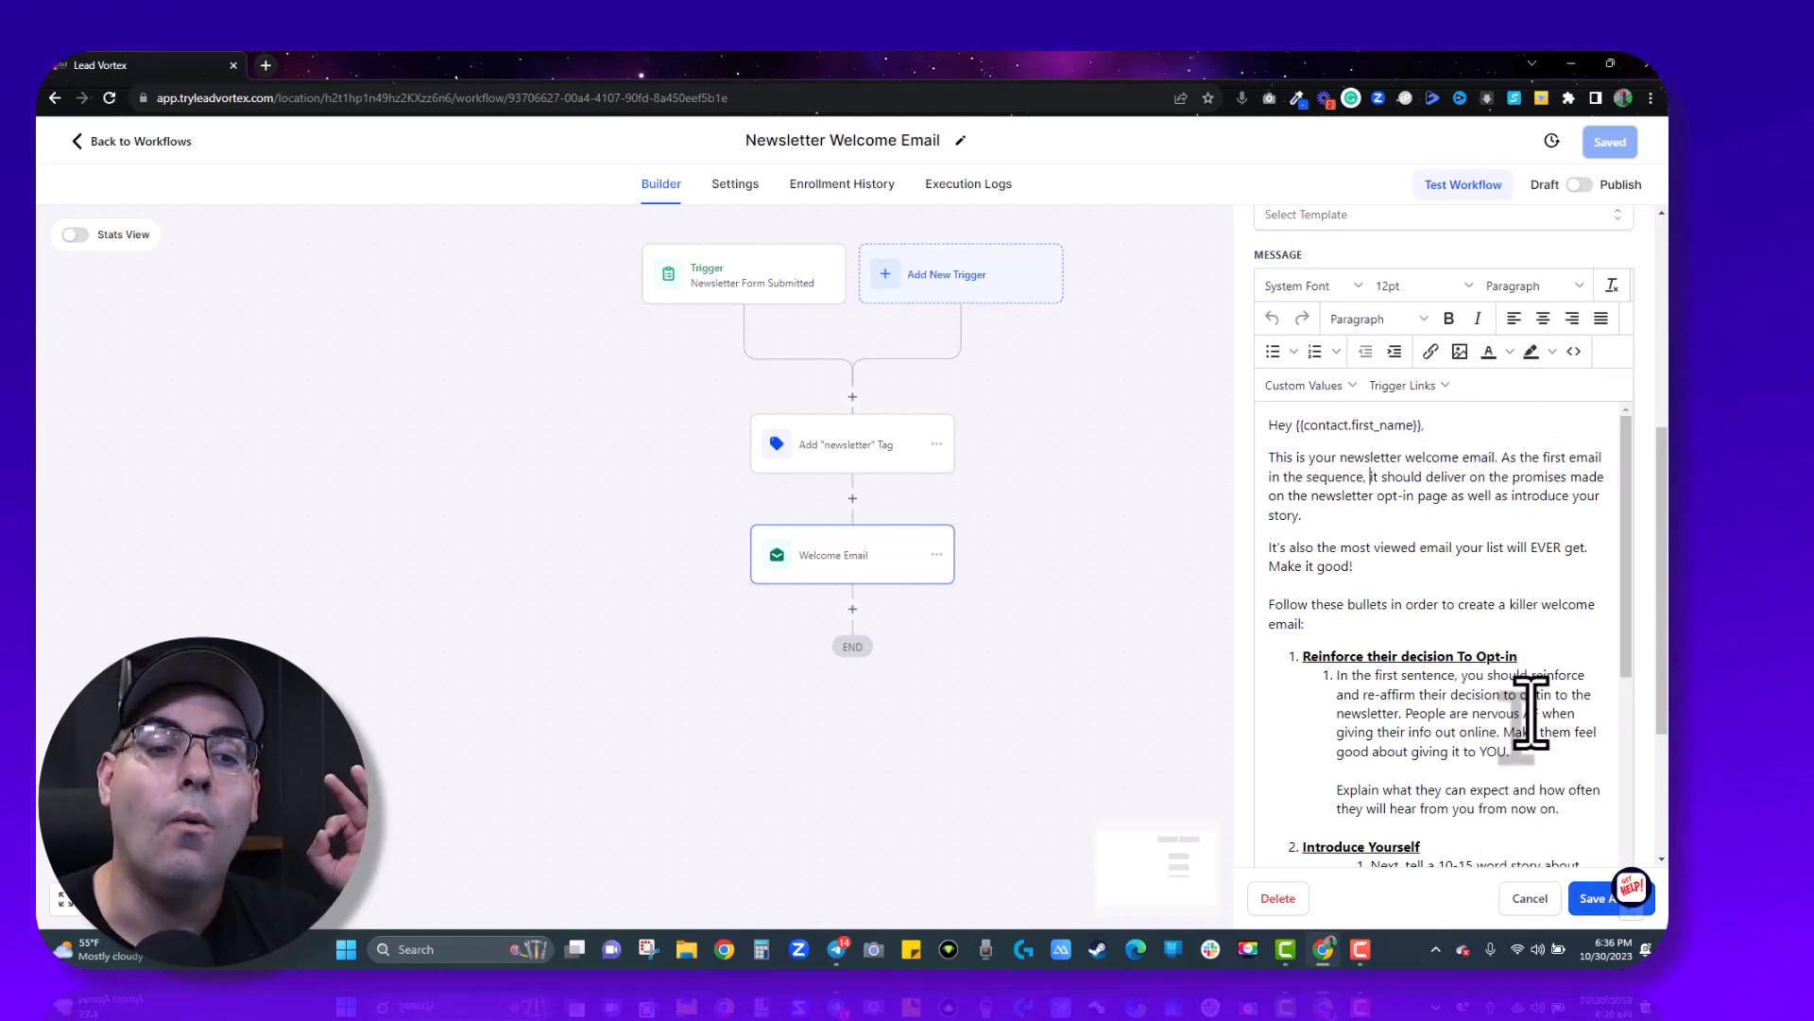
- Switch the Newsletter Welcome Email workflow from Draft to Published and save it
{"action": "left_click", "coordinate": [1593, 898]}
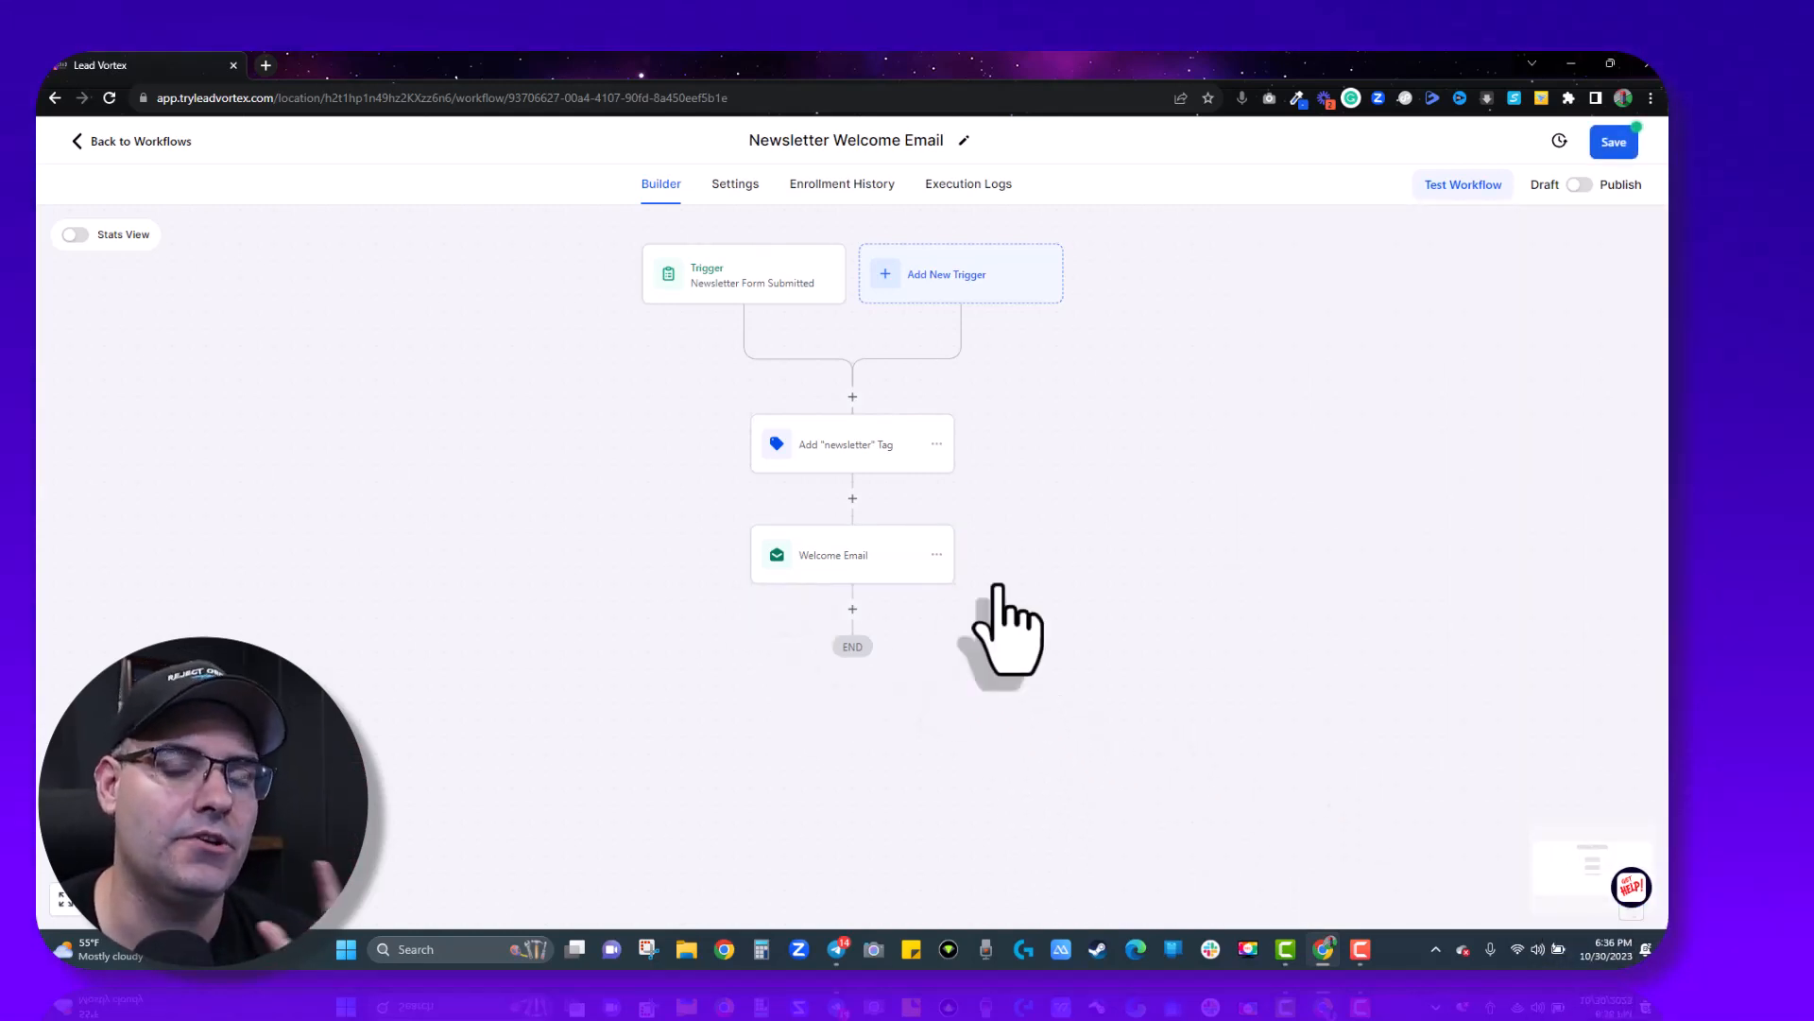
{"action": "left_click", "coordinate": [1579, 185]}
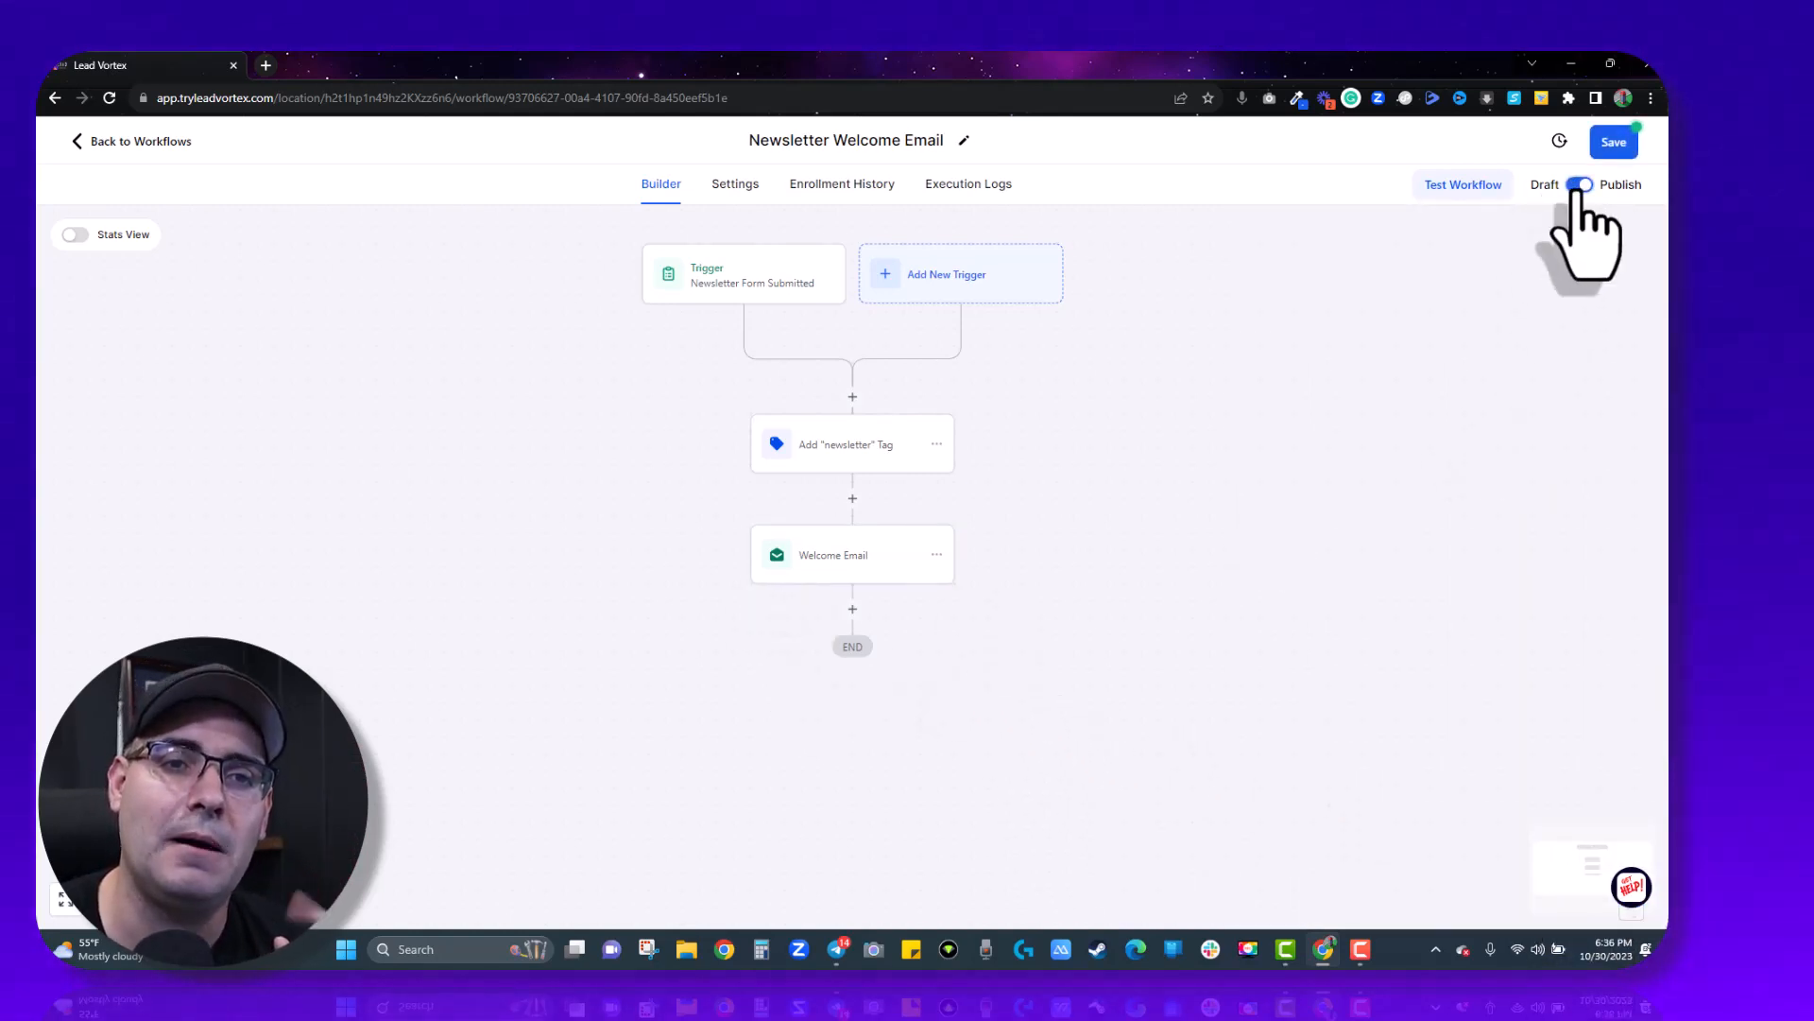
{"action": "left_click", "coordinate": [1616, 142]}
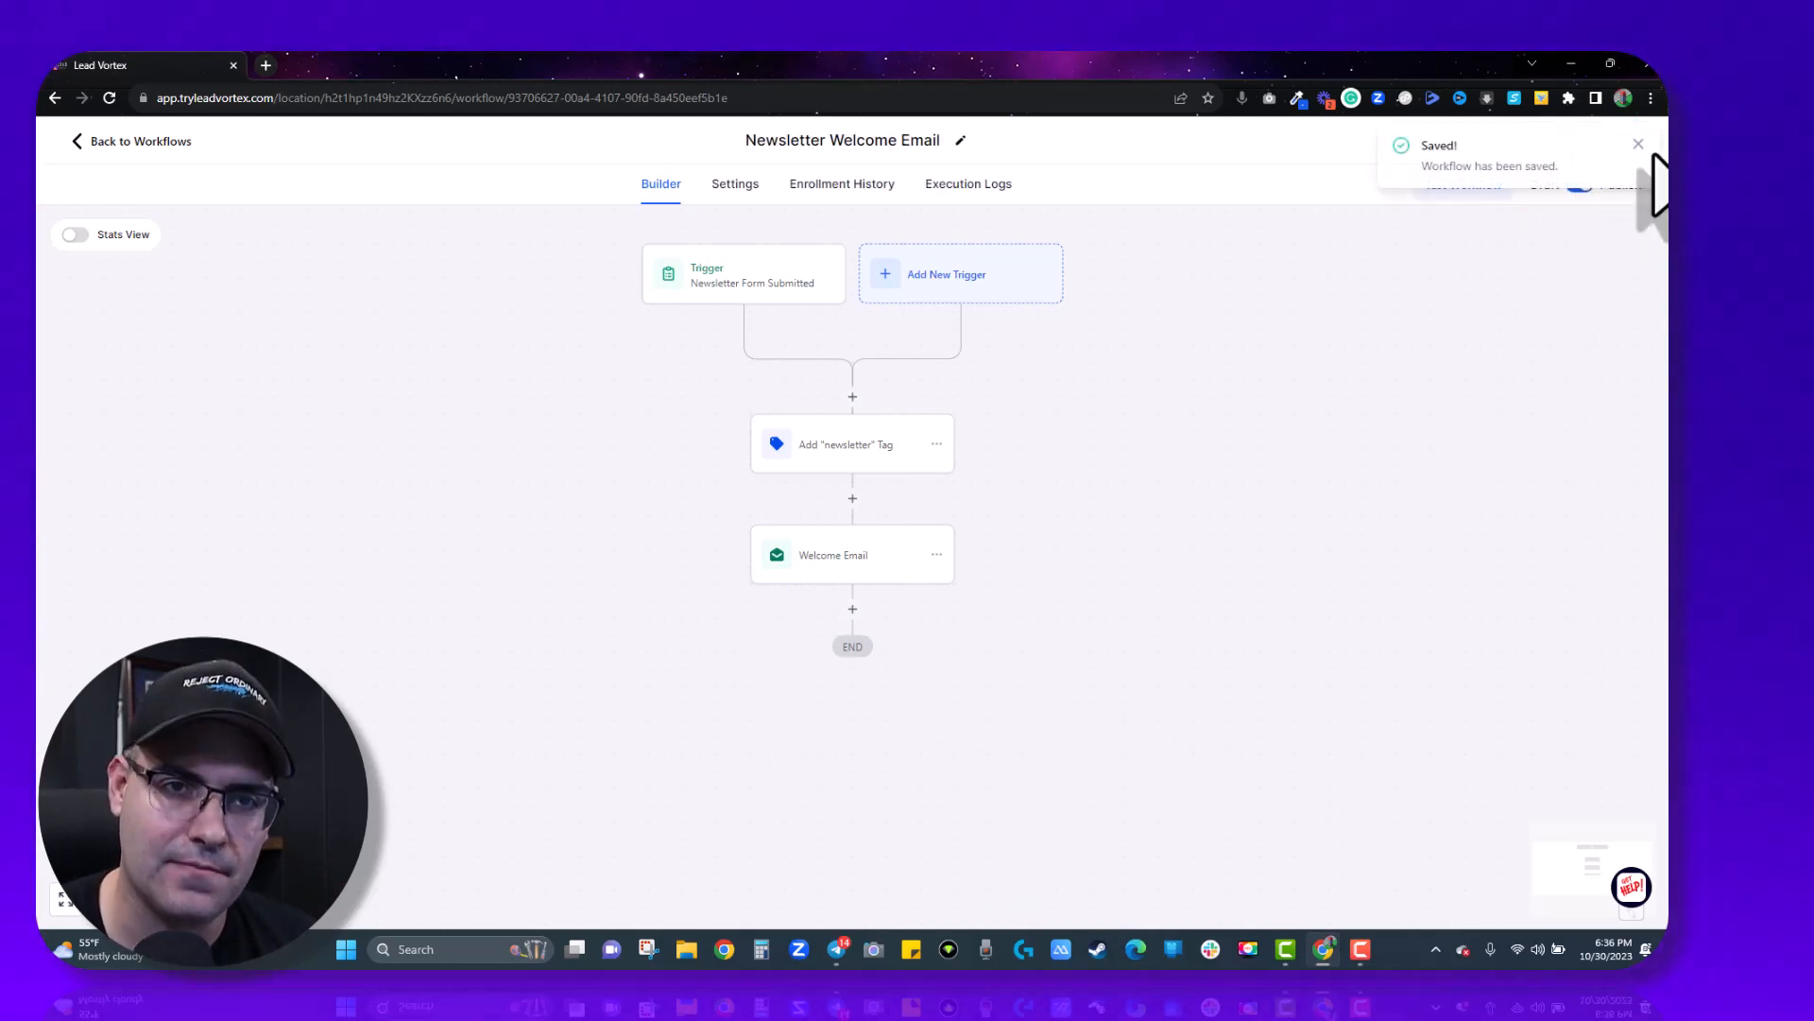
{"action": "left_click", "coordinate": [1639, 144]}
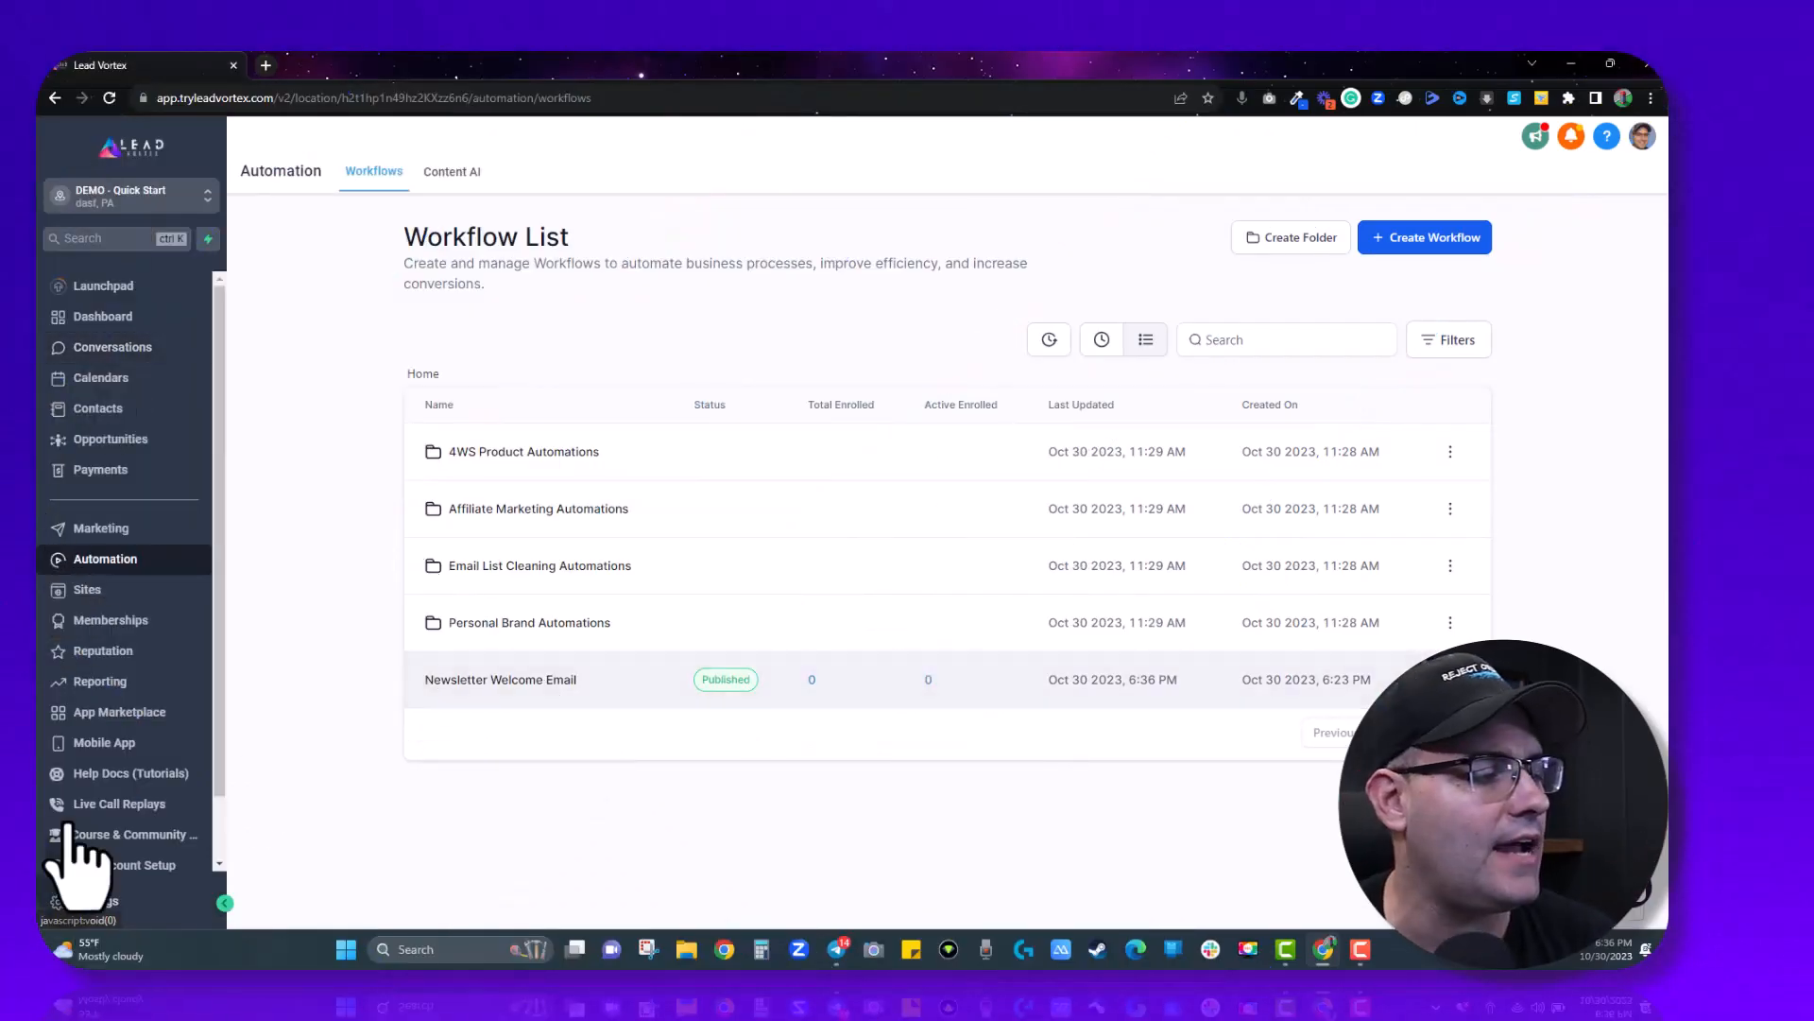
- Go to account Settings and open the Email Services page
{"action": "left_click", "coordinate": [95, 902]}
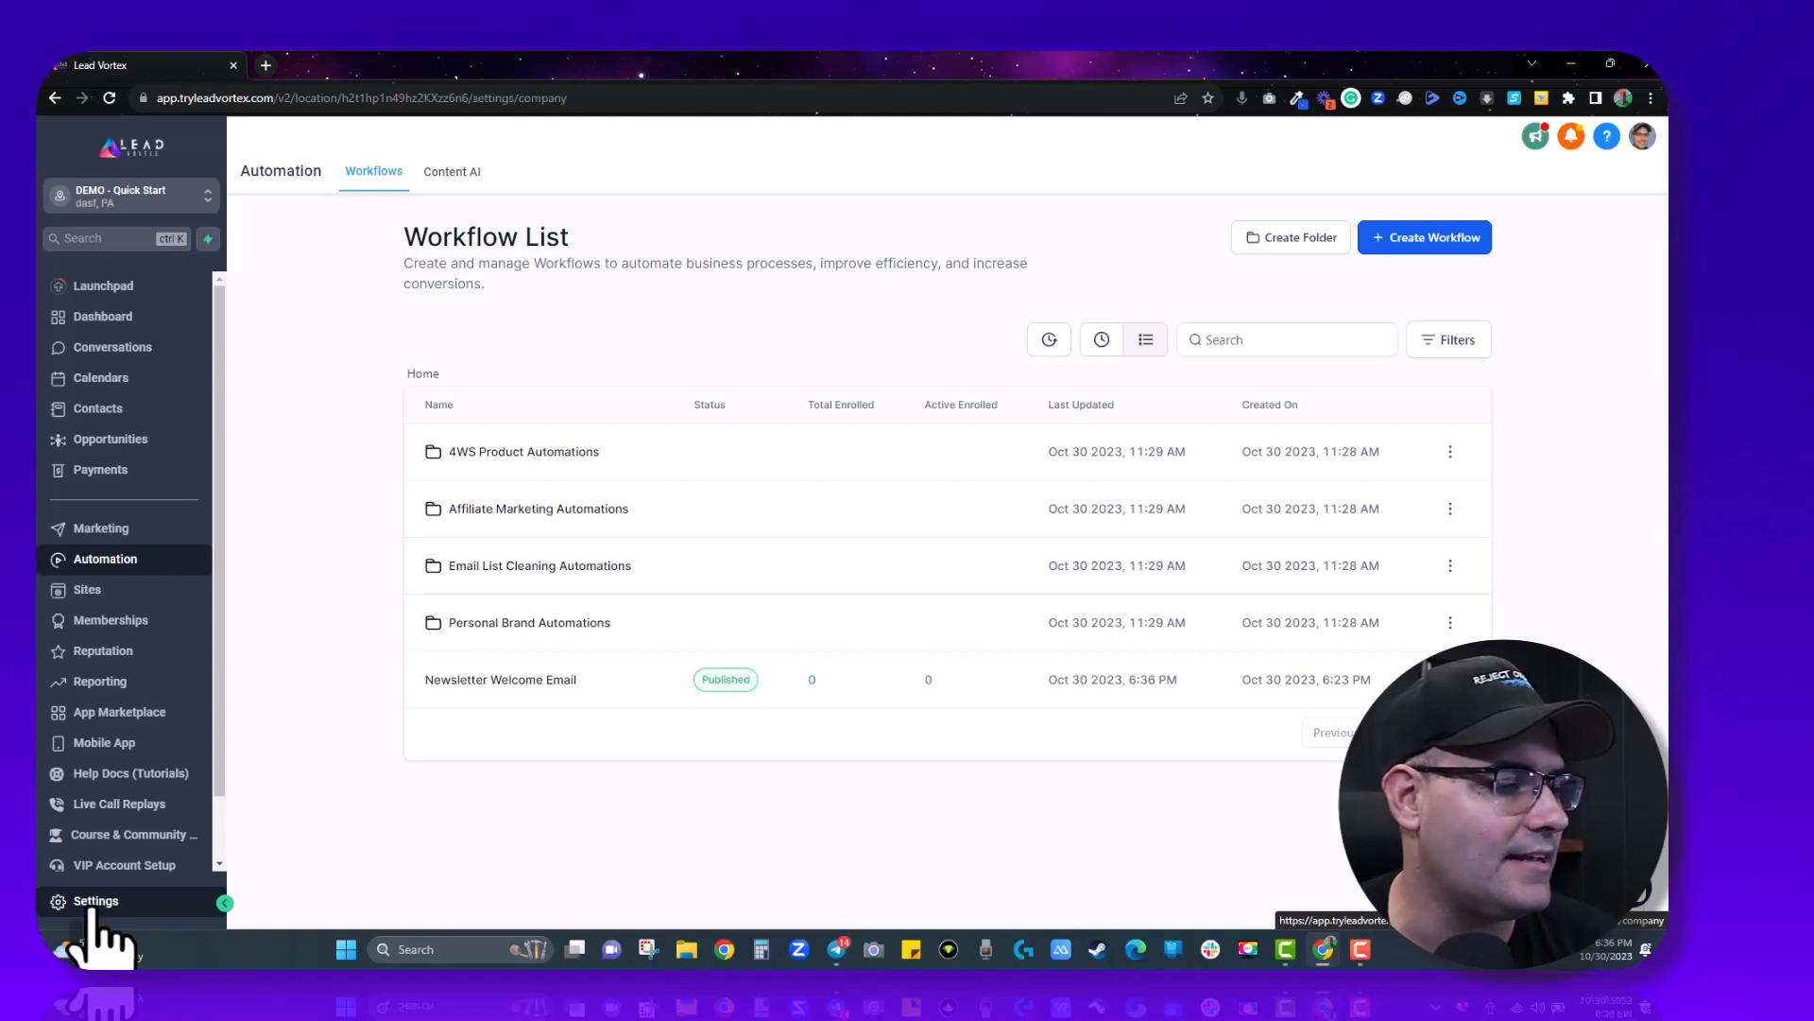
{"action": "scroll", "coordinate": [121, 588], "scroll_direction": "down", "scroll_amount": 2}
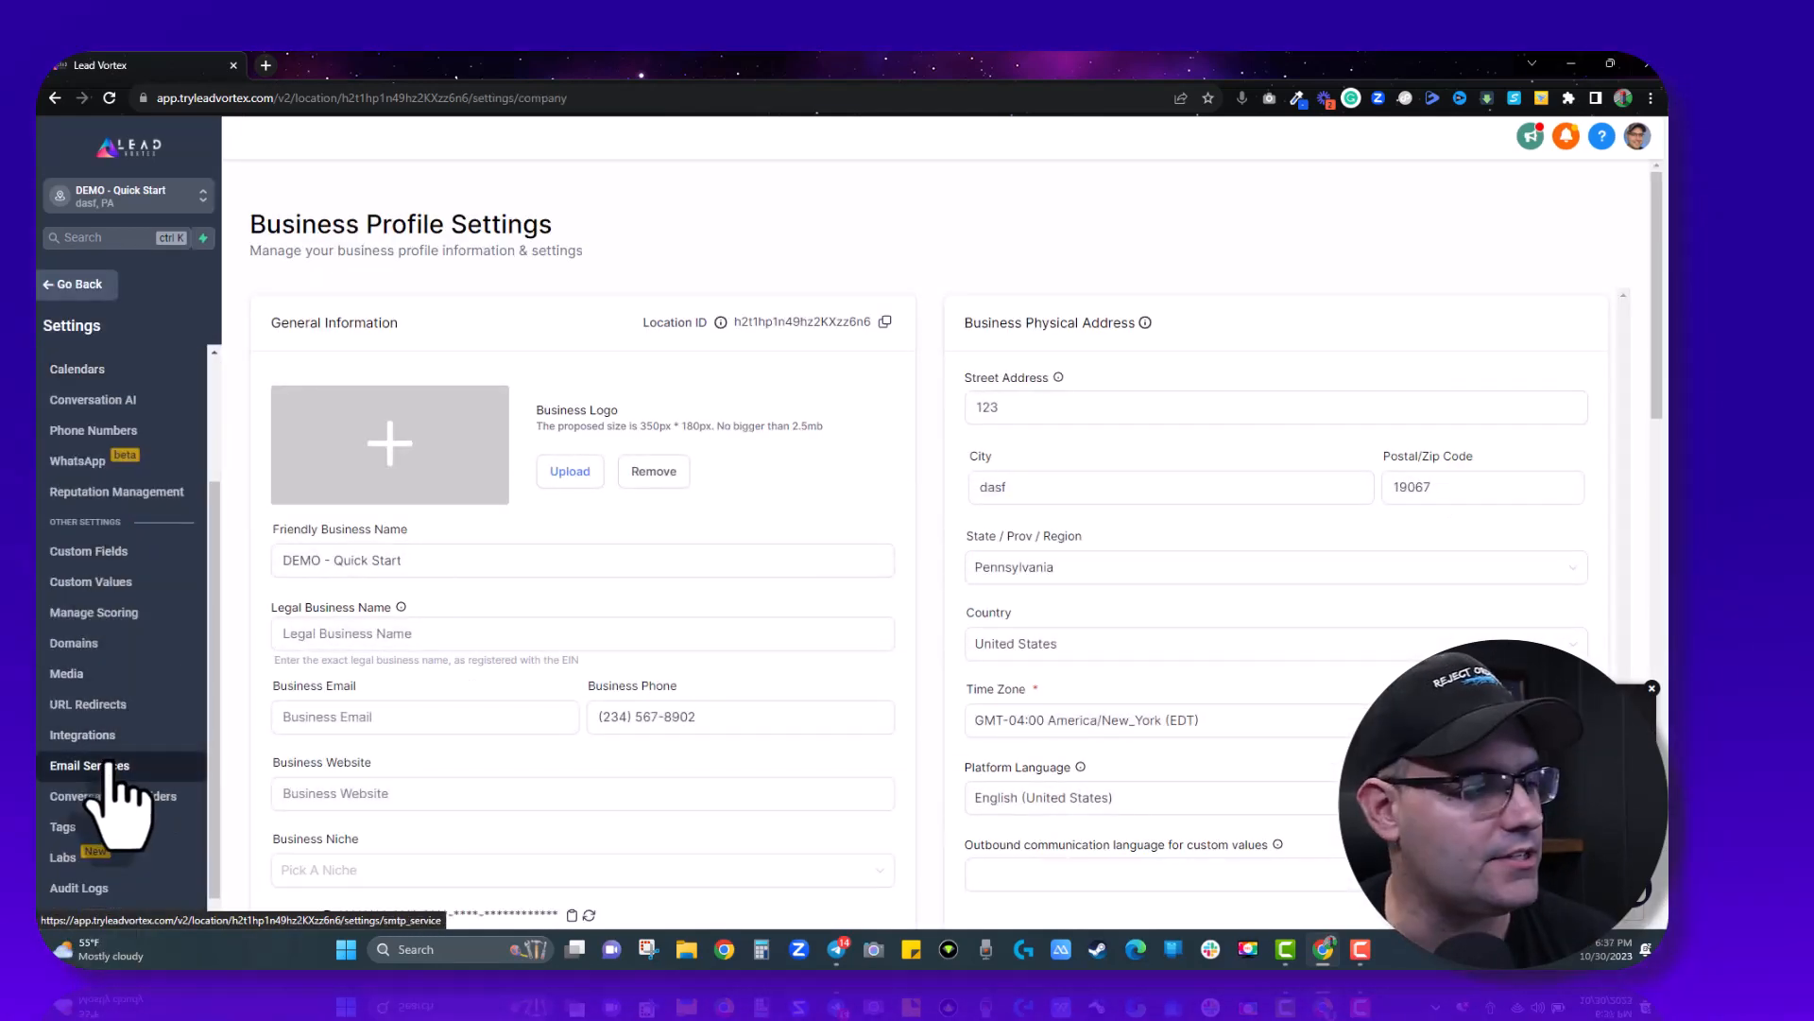
{"action": "left_click", "coordinate": [108, 767]}
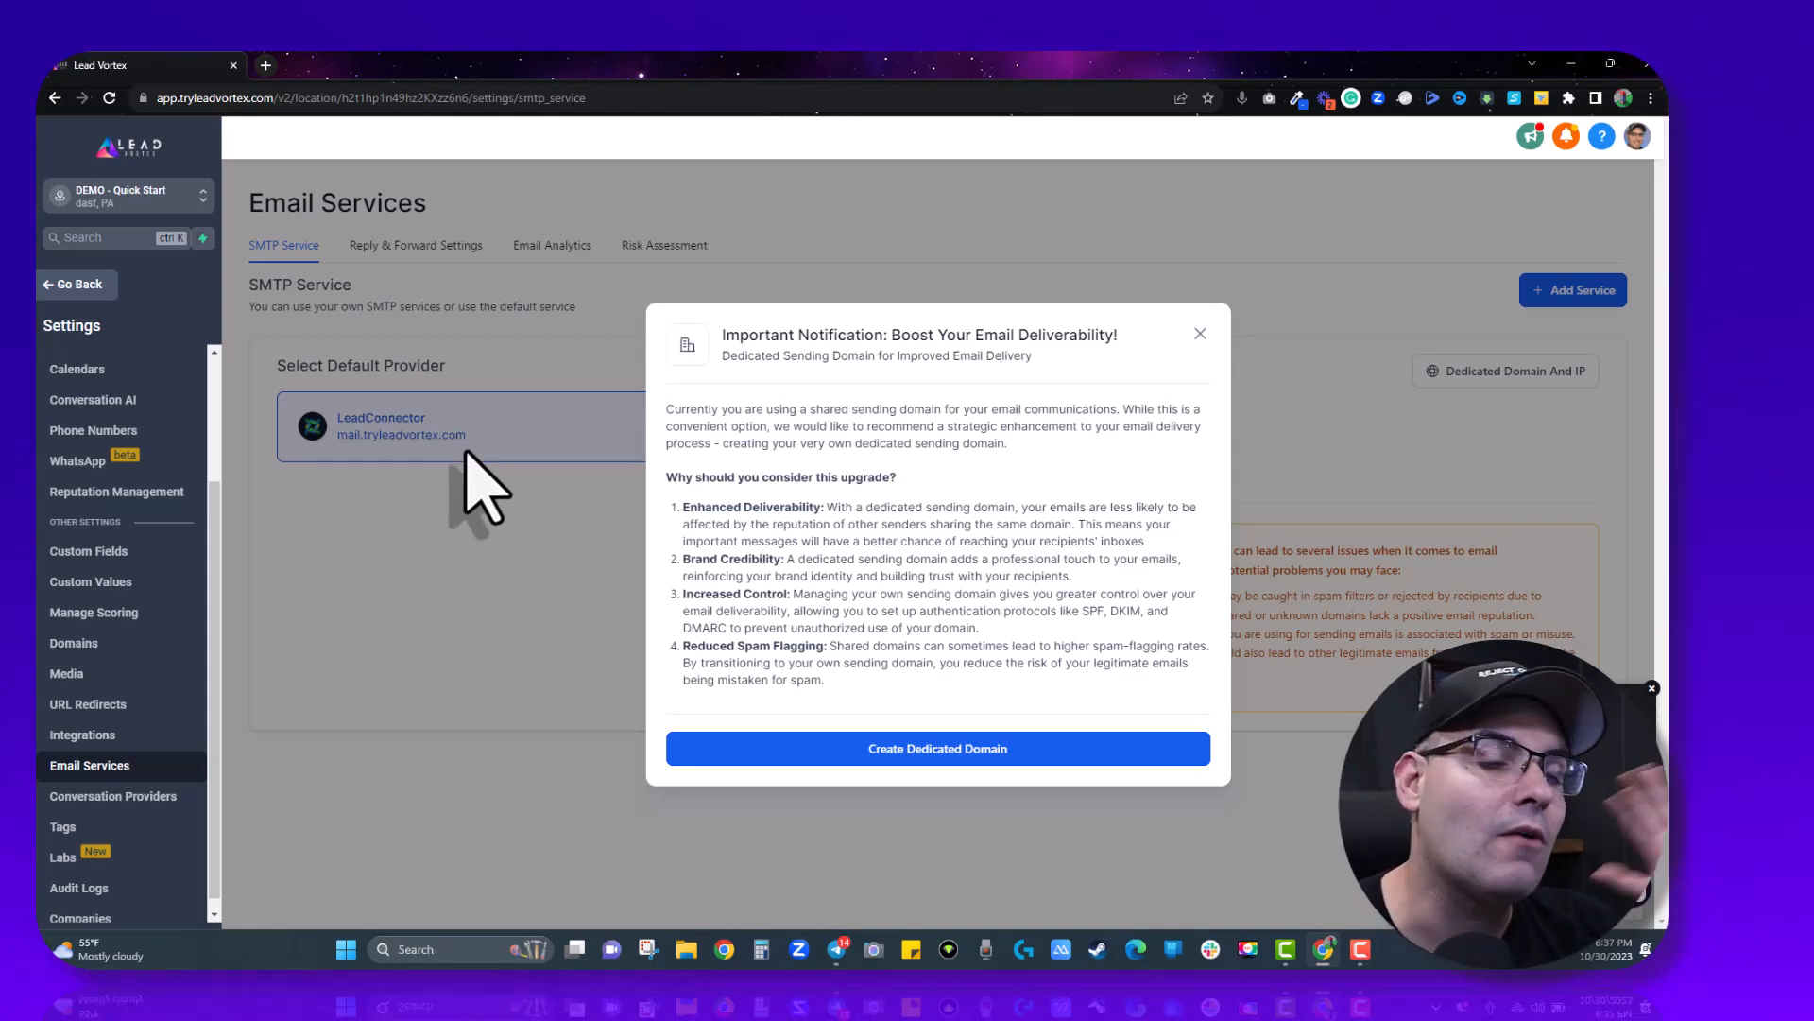
- Create a dedicated sending domain named earshot.info and submit it for verification
{"action": "left_click", "coordinate": [902, 748]}
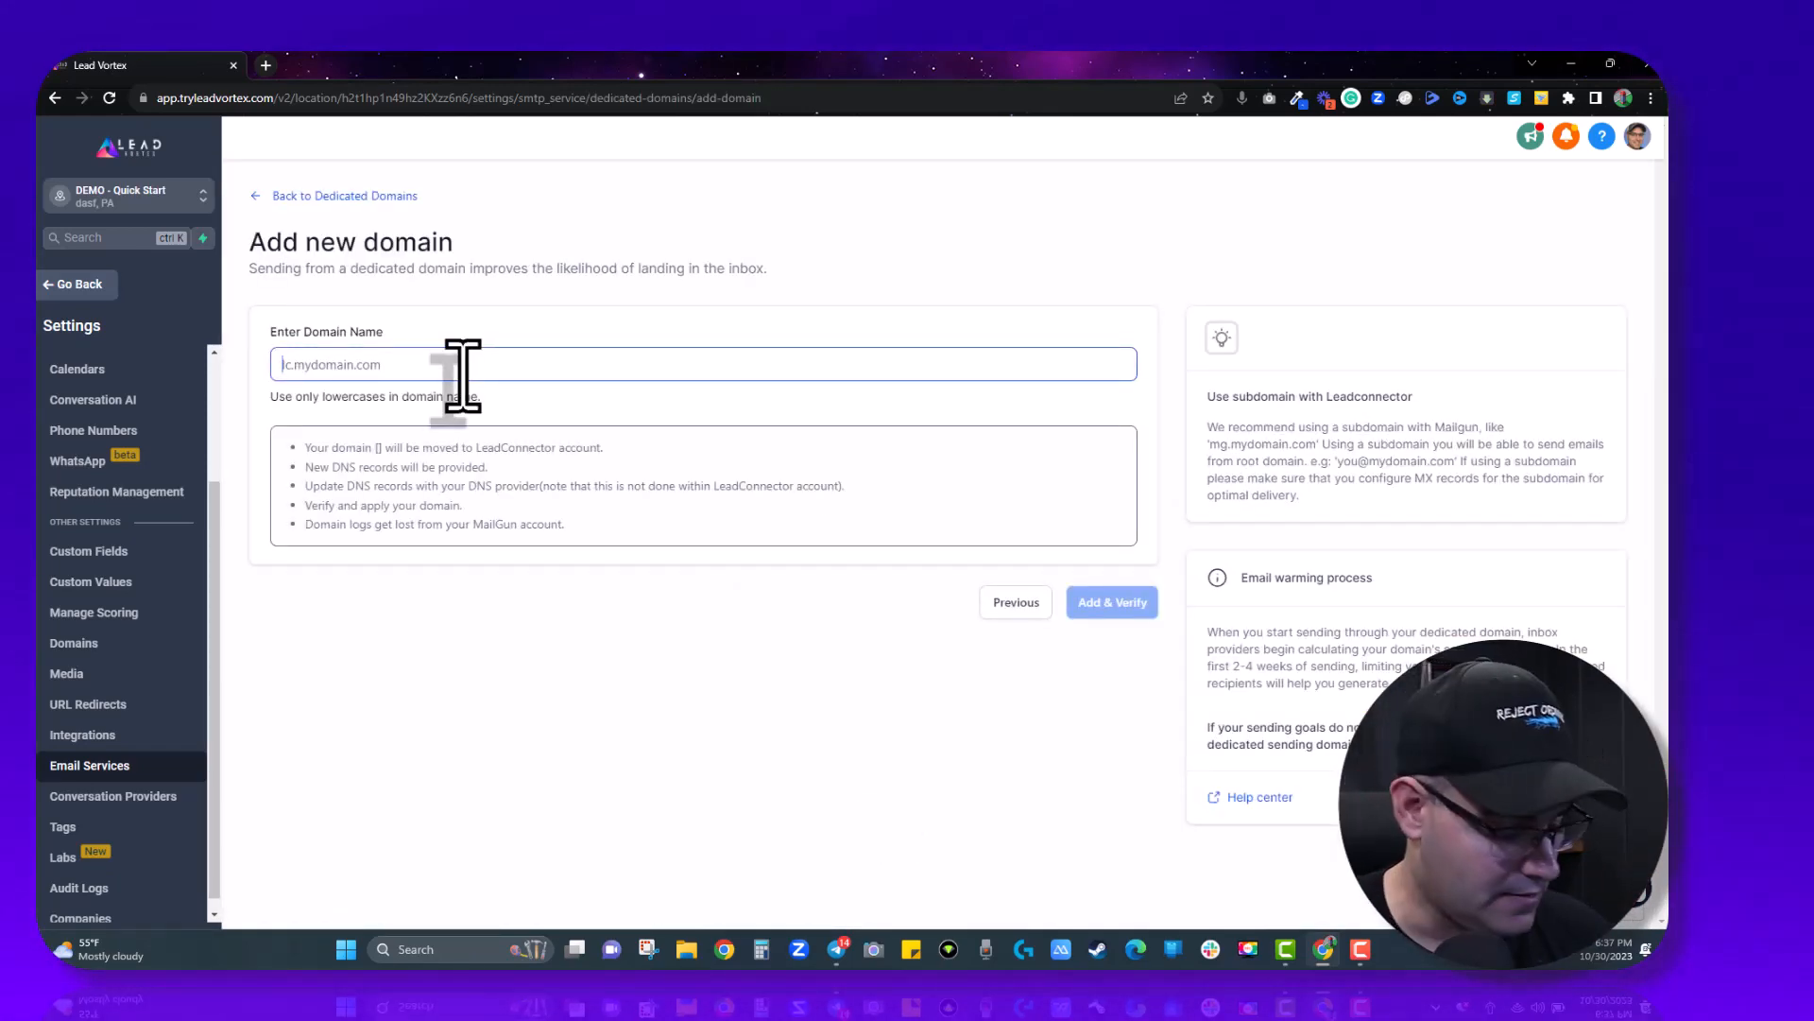
{"action": "type", "text": "earshot"}
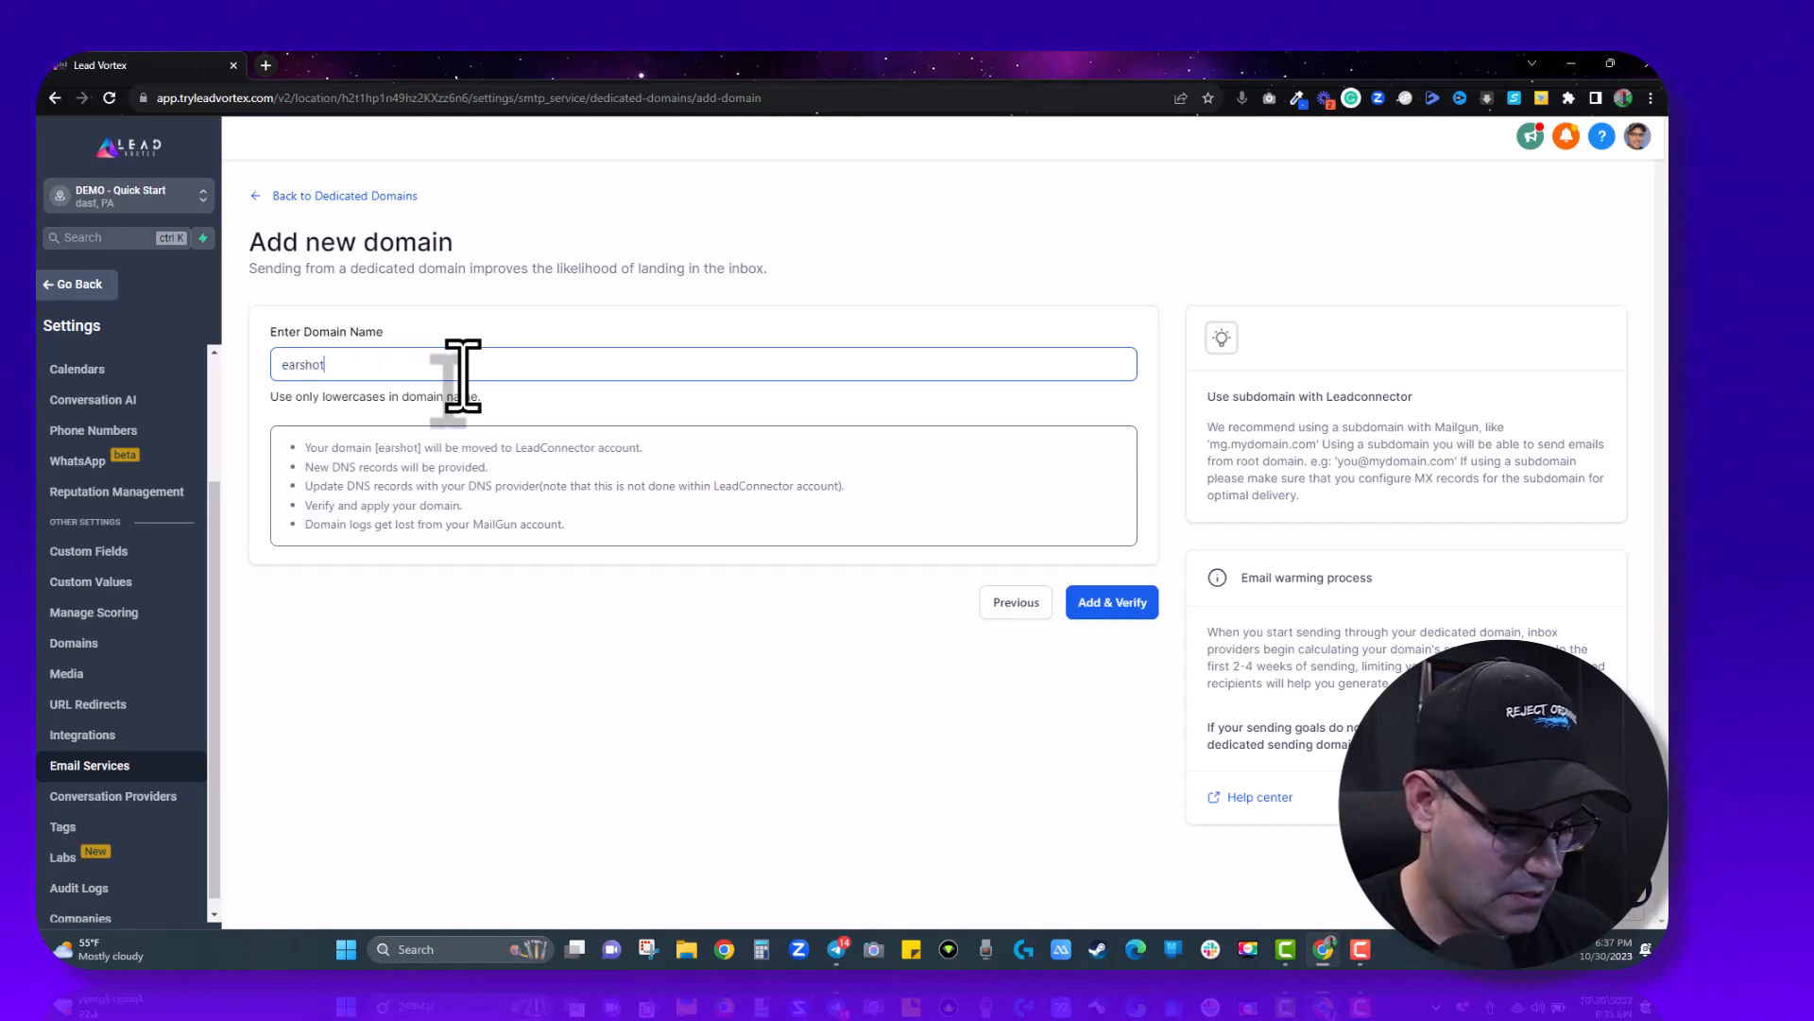
{"action": "type", "text": ".info"}
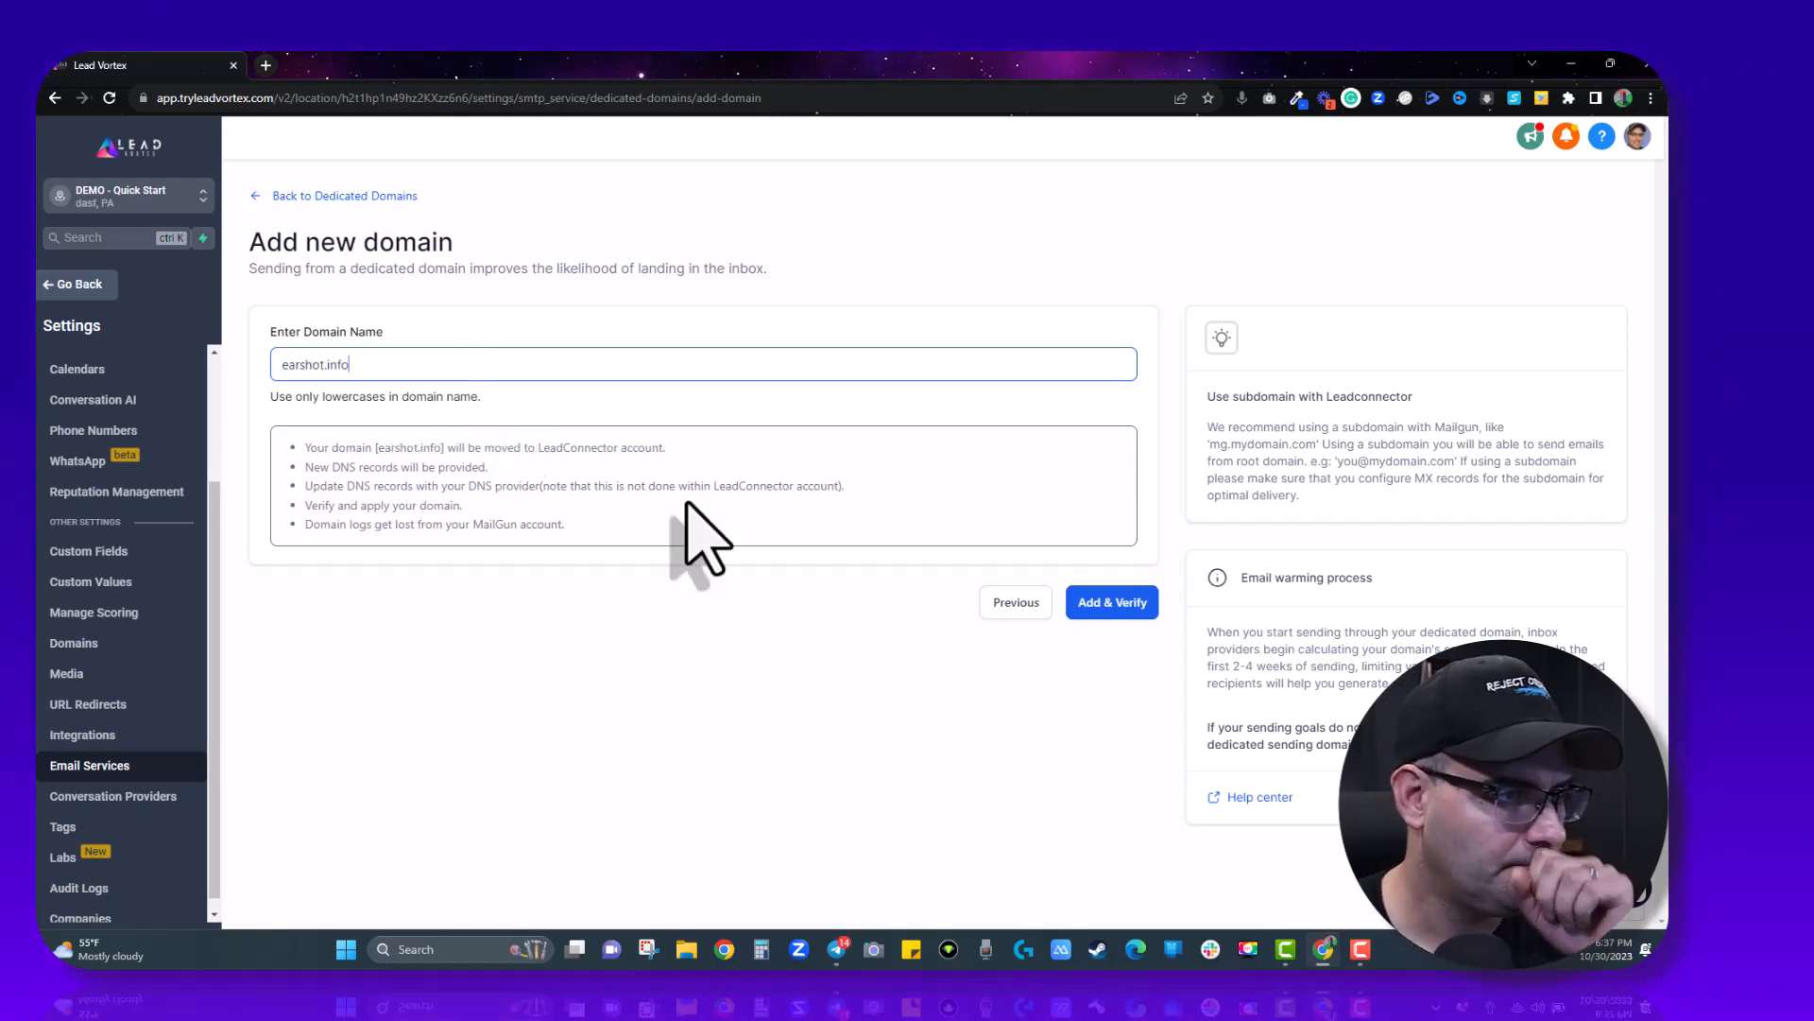
{"action": "left_click", "coordinate": [1106, 602]}
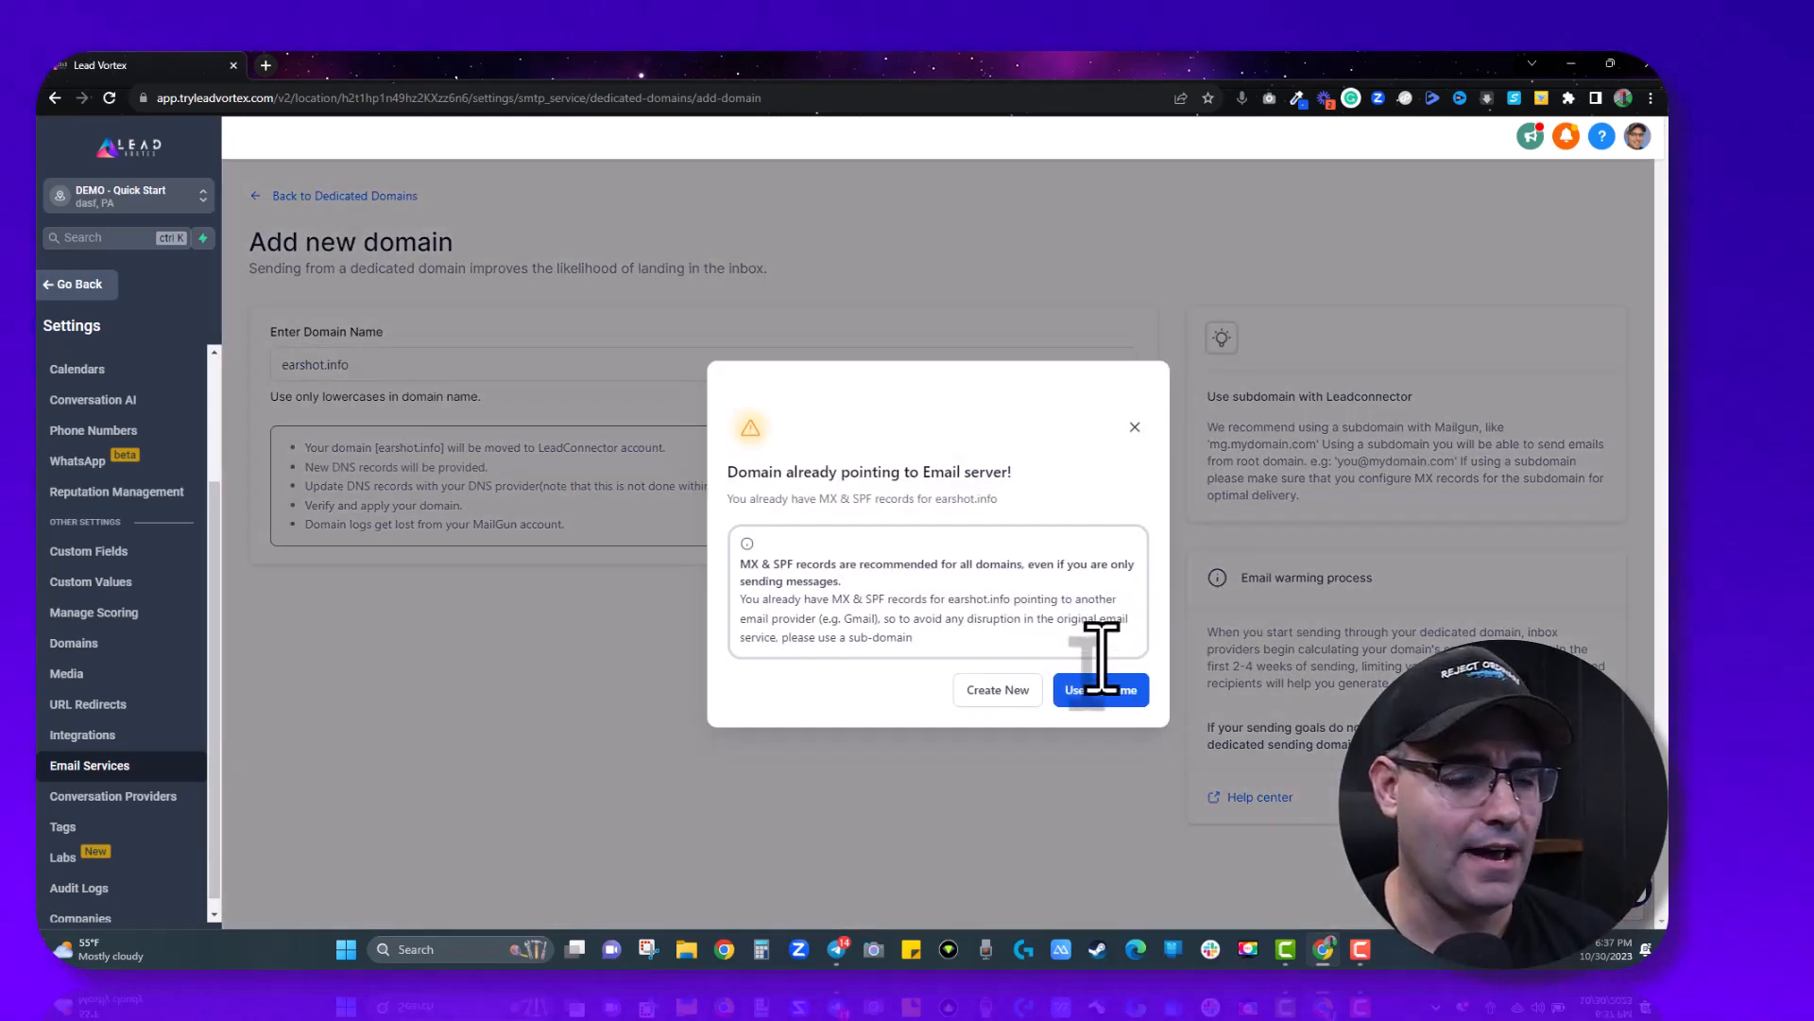
- Keep the root domain earshot.info and hand its authorization off to Cloudflare
{"action": "left_click", "coordinate": [1101, 691]}
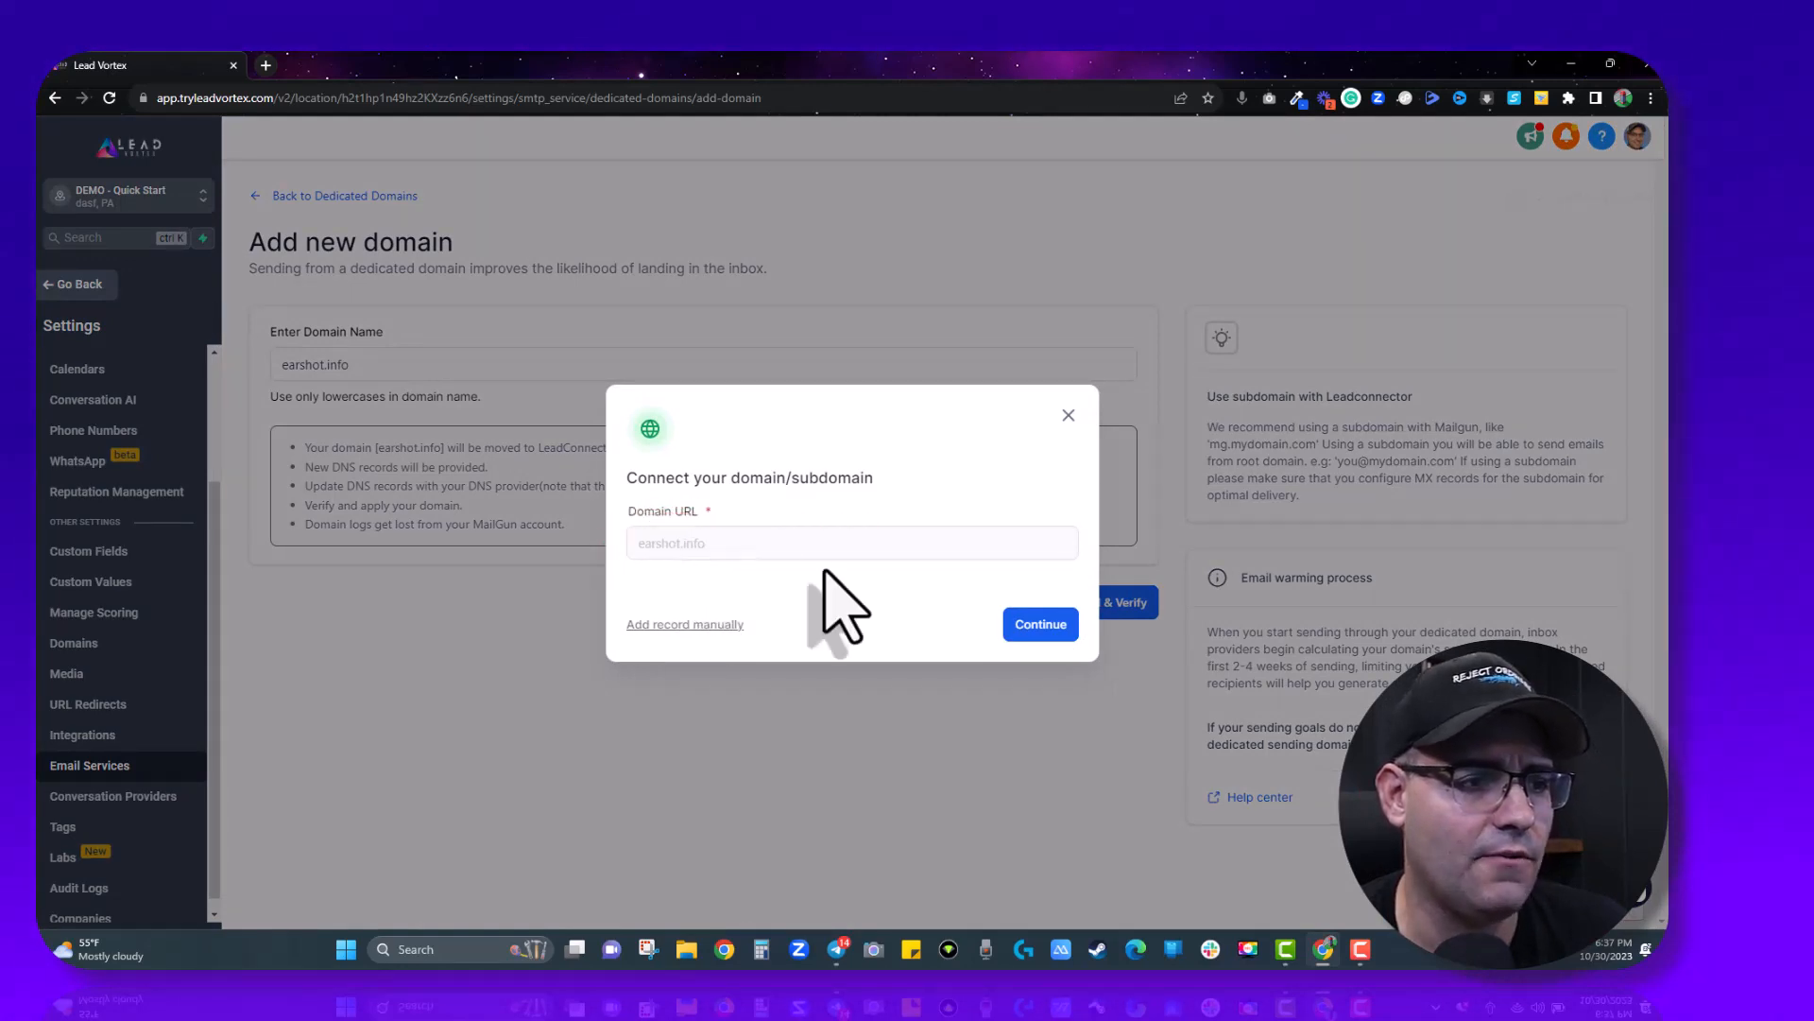
{"action": "left_click", "coordinate": [1039, 624]}
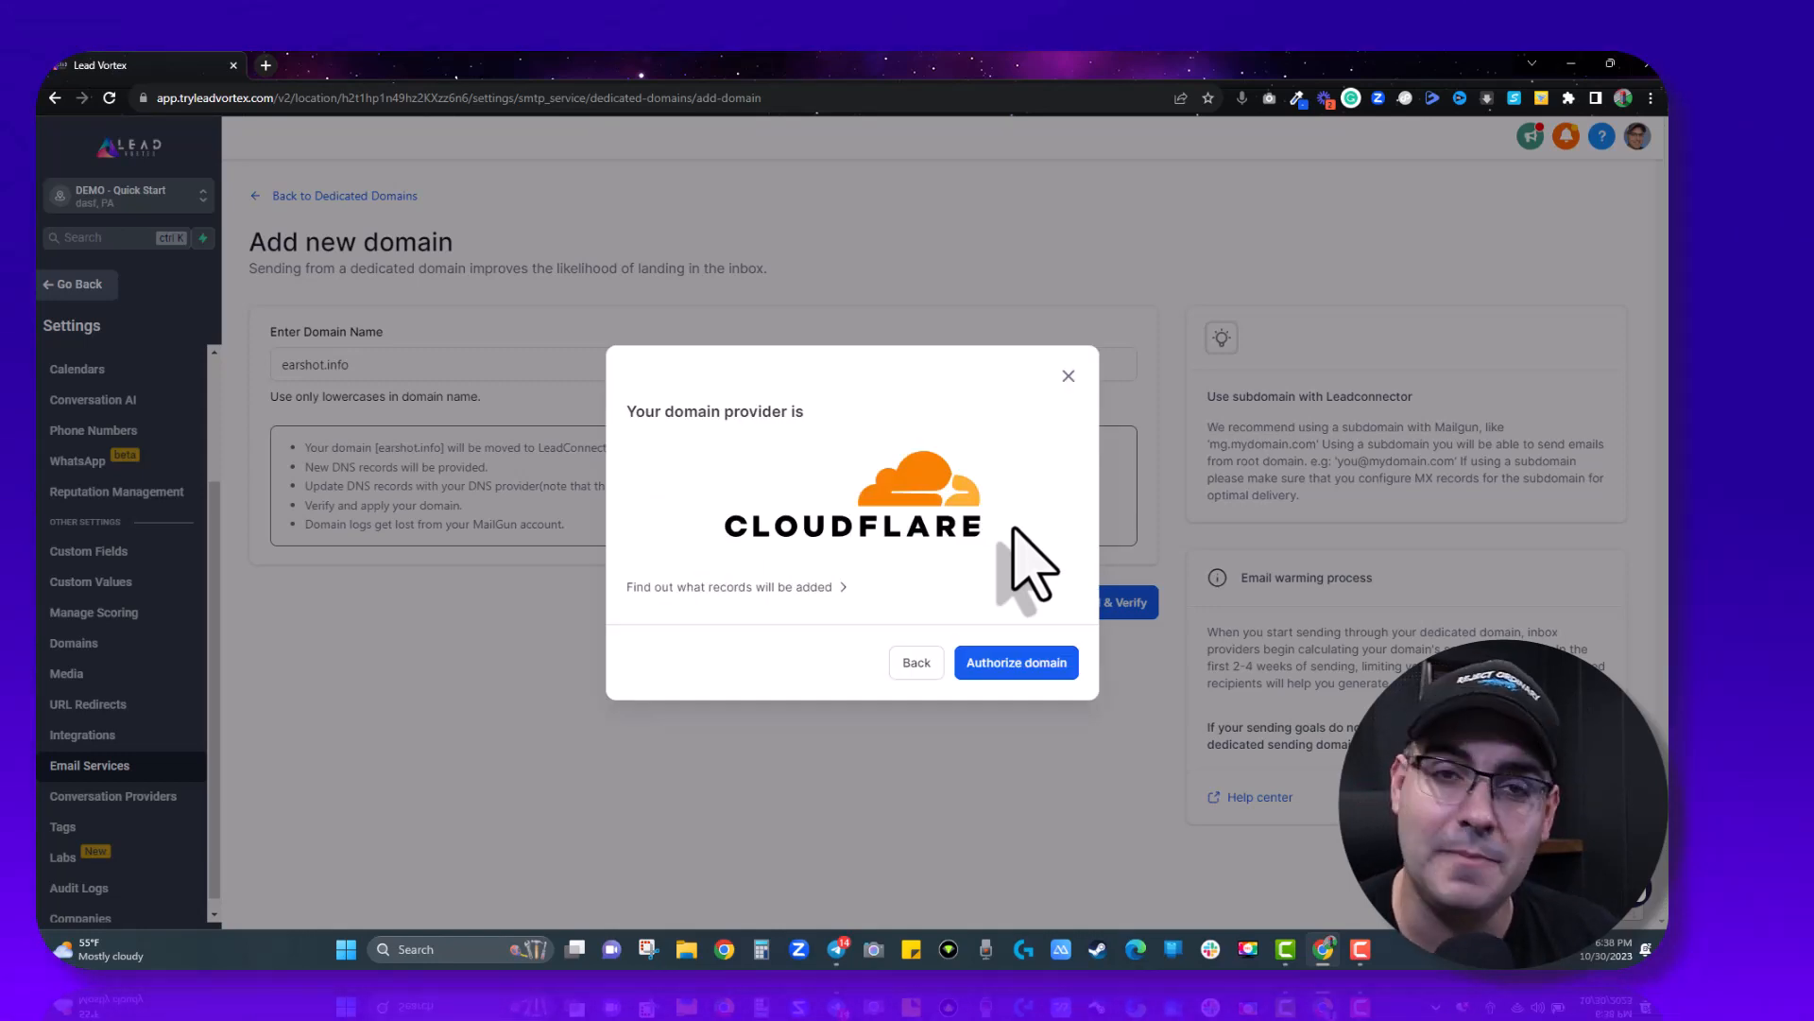
{"action": "left_click", "coordinate": [1037, 661]}
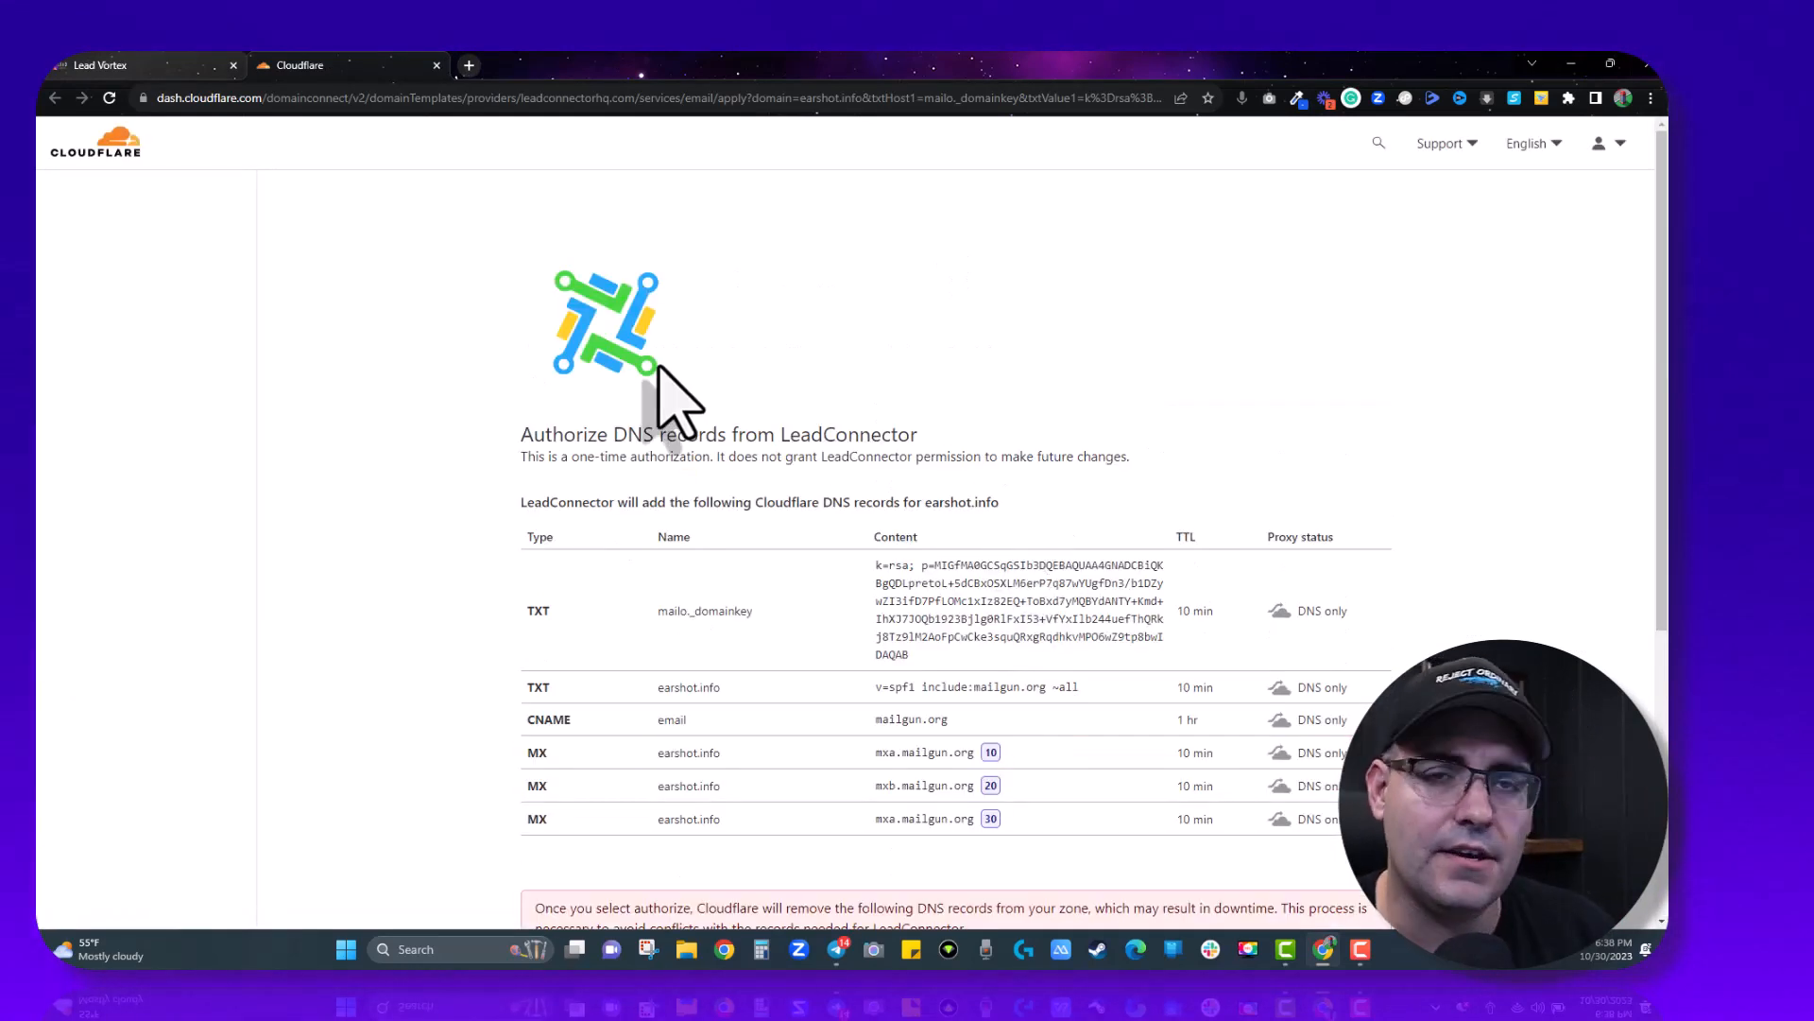
- Authorize the LeadConnector DNS records, confirming earshot.info and deleting the conflicting MX records
{"action": "scroll", "coordinate": [671, 397], "scroll_direction": "down", "scroll_amount": 5}
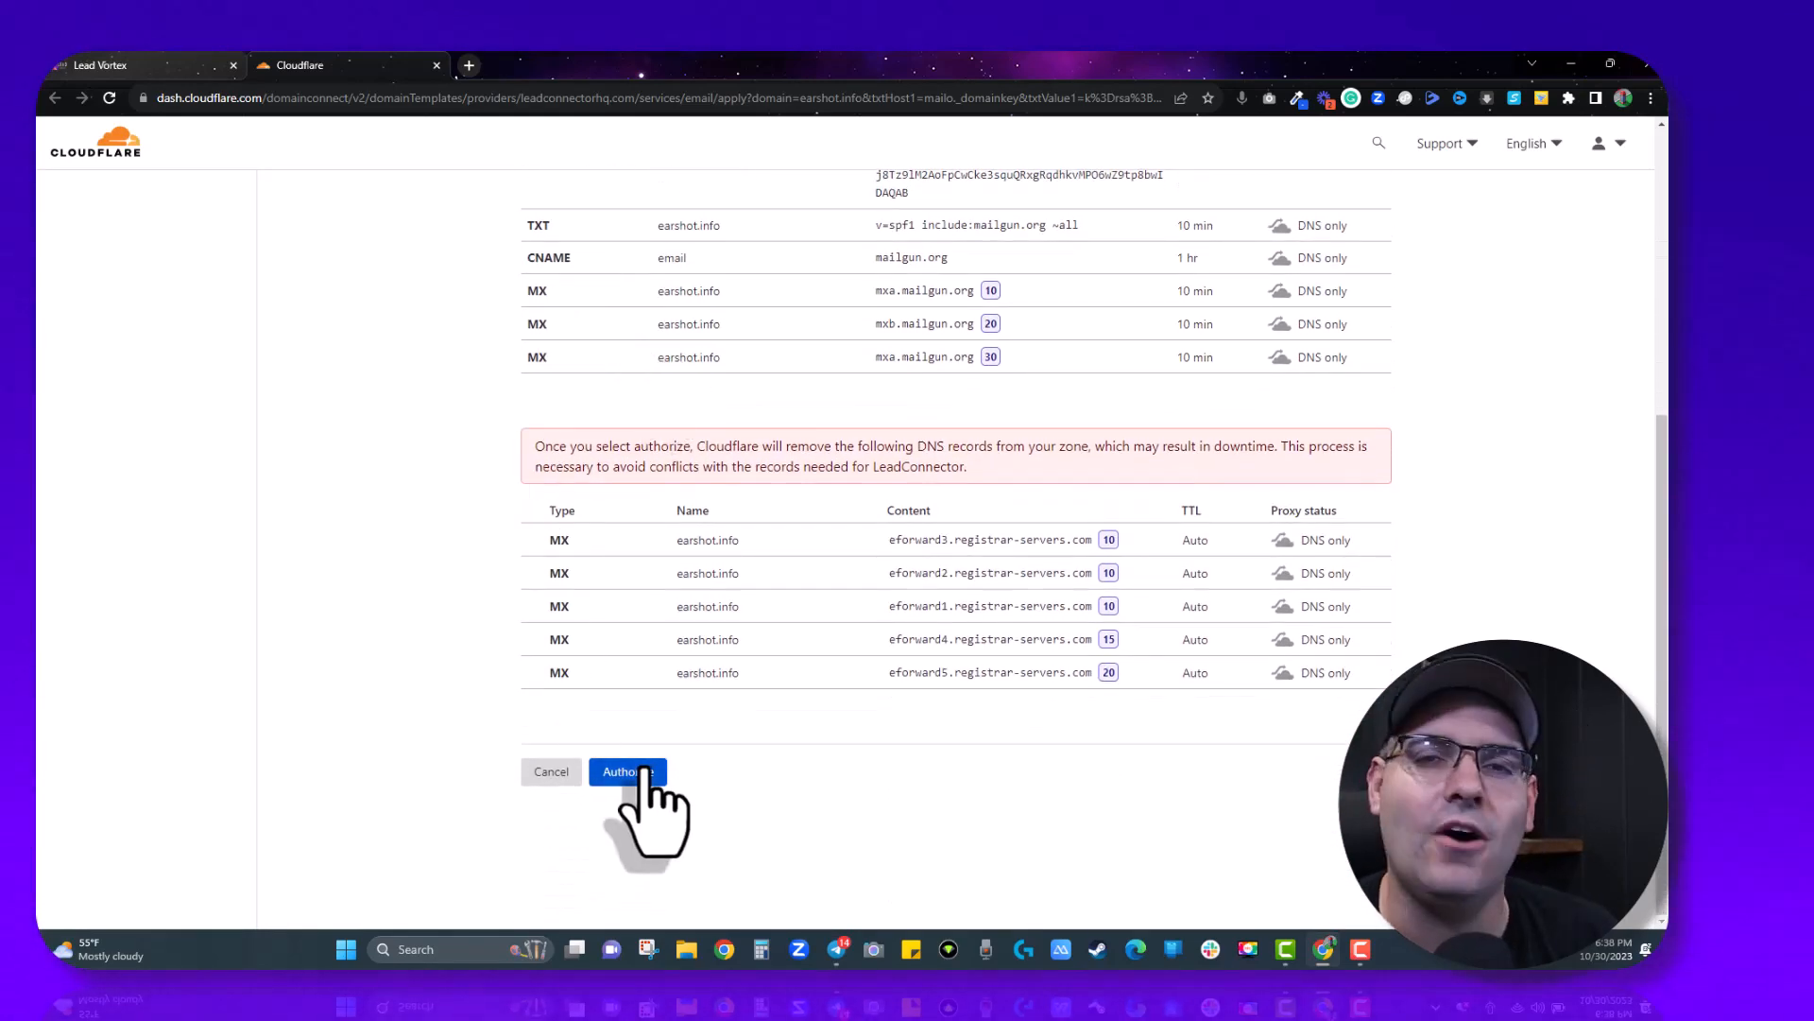
{"action": "left_click", "coordinate": [642, 772]}
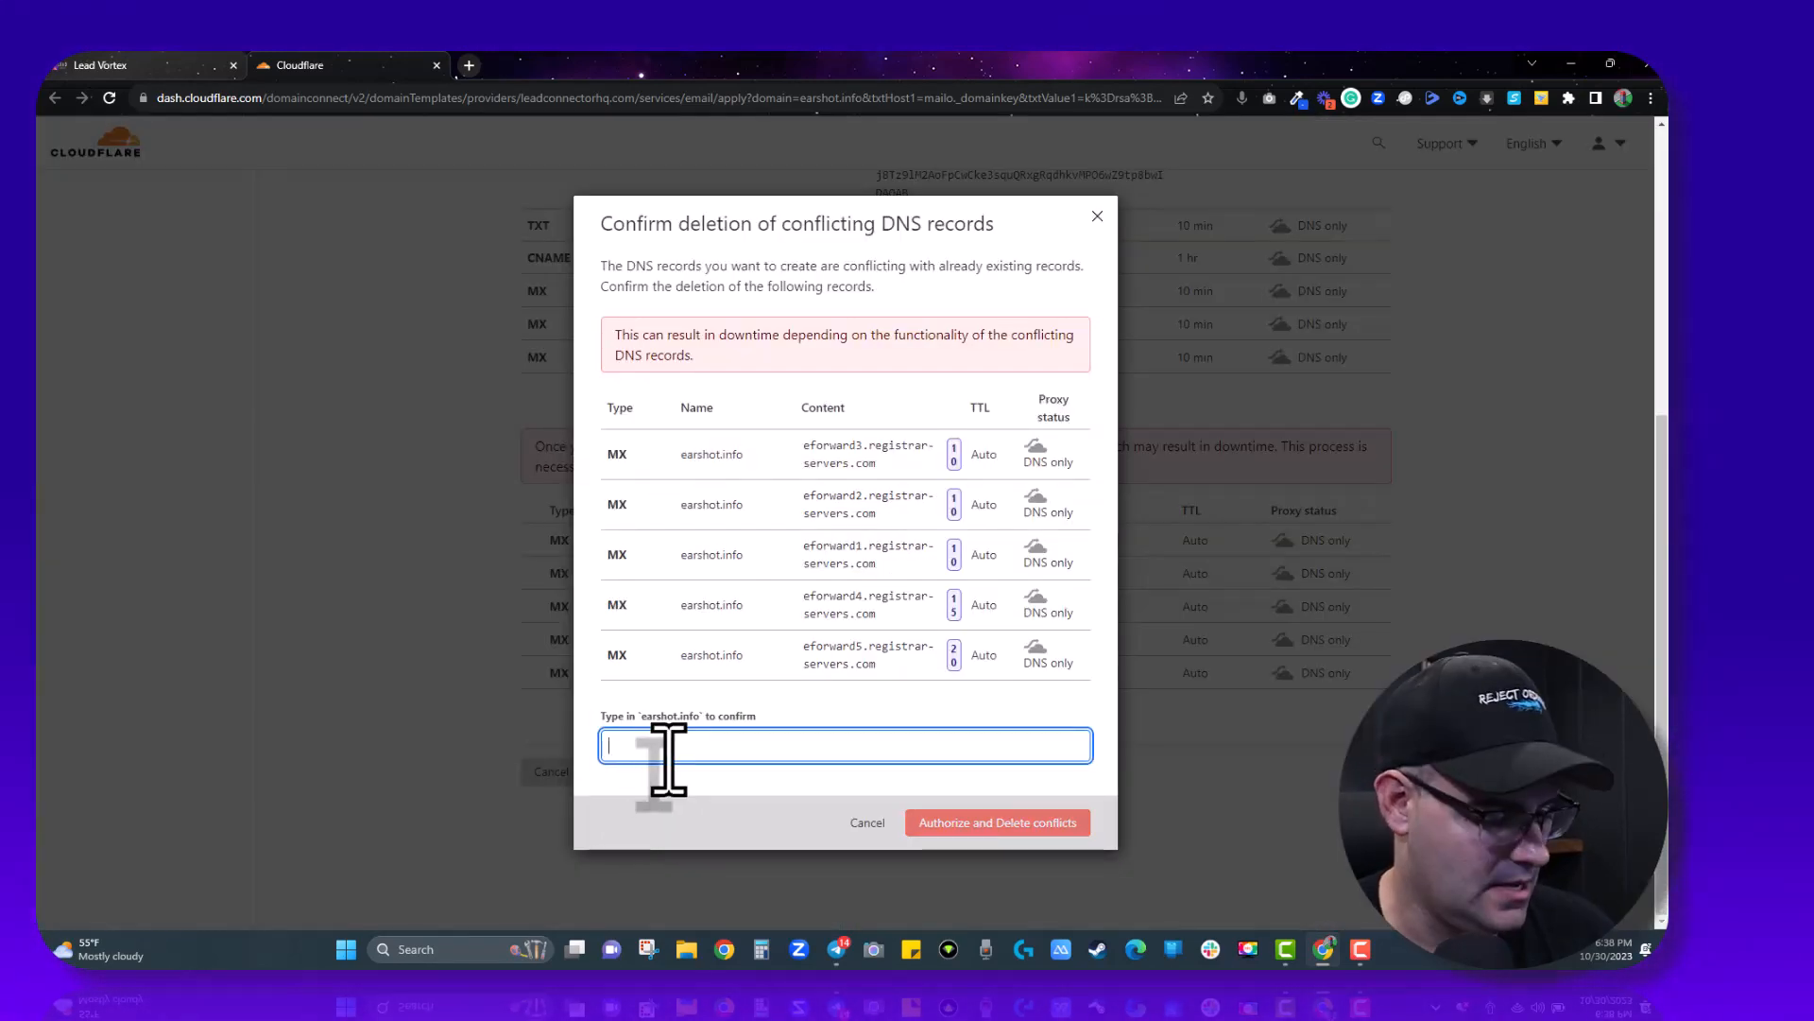
{"action": "type", "text": "earshot."}
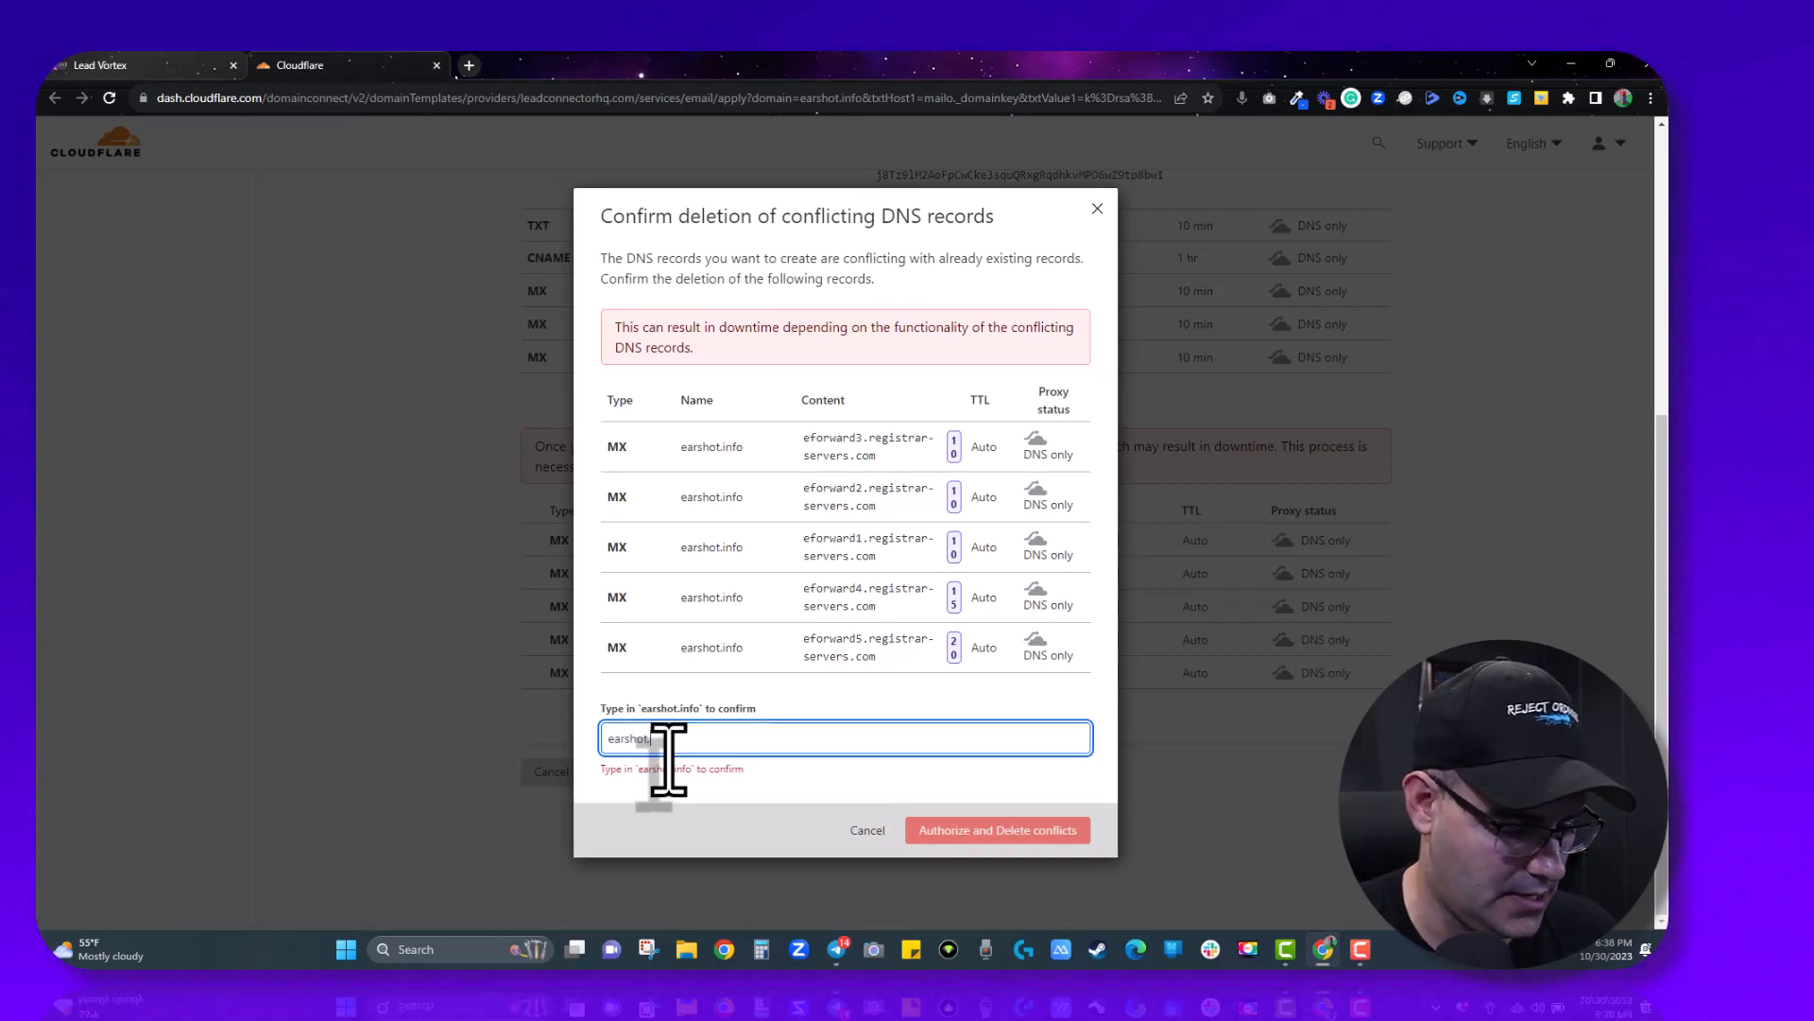
{"action": "type", "text": "info"}
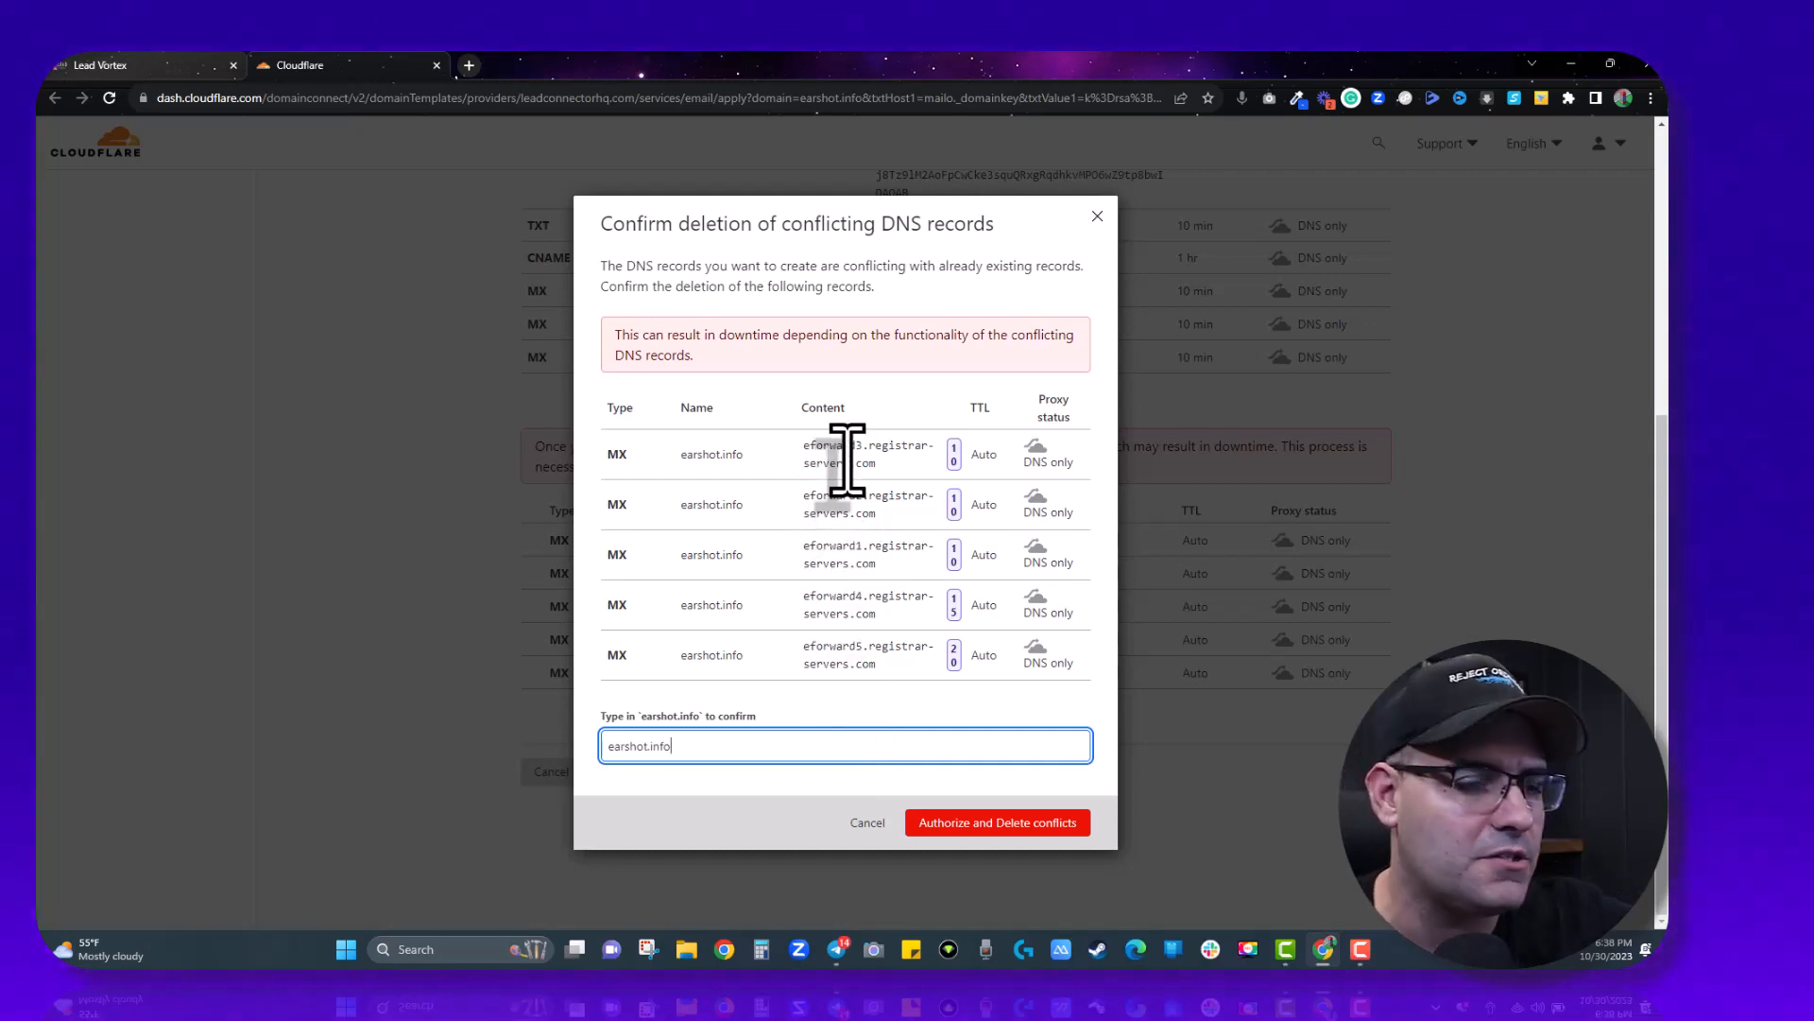
{"action": "left_click", "coordinate": [1019, 827]}
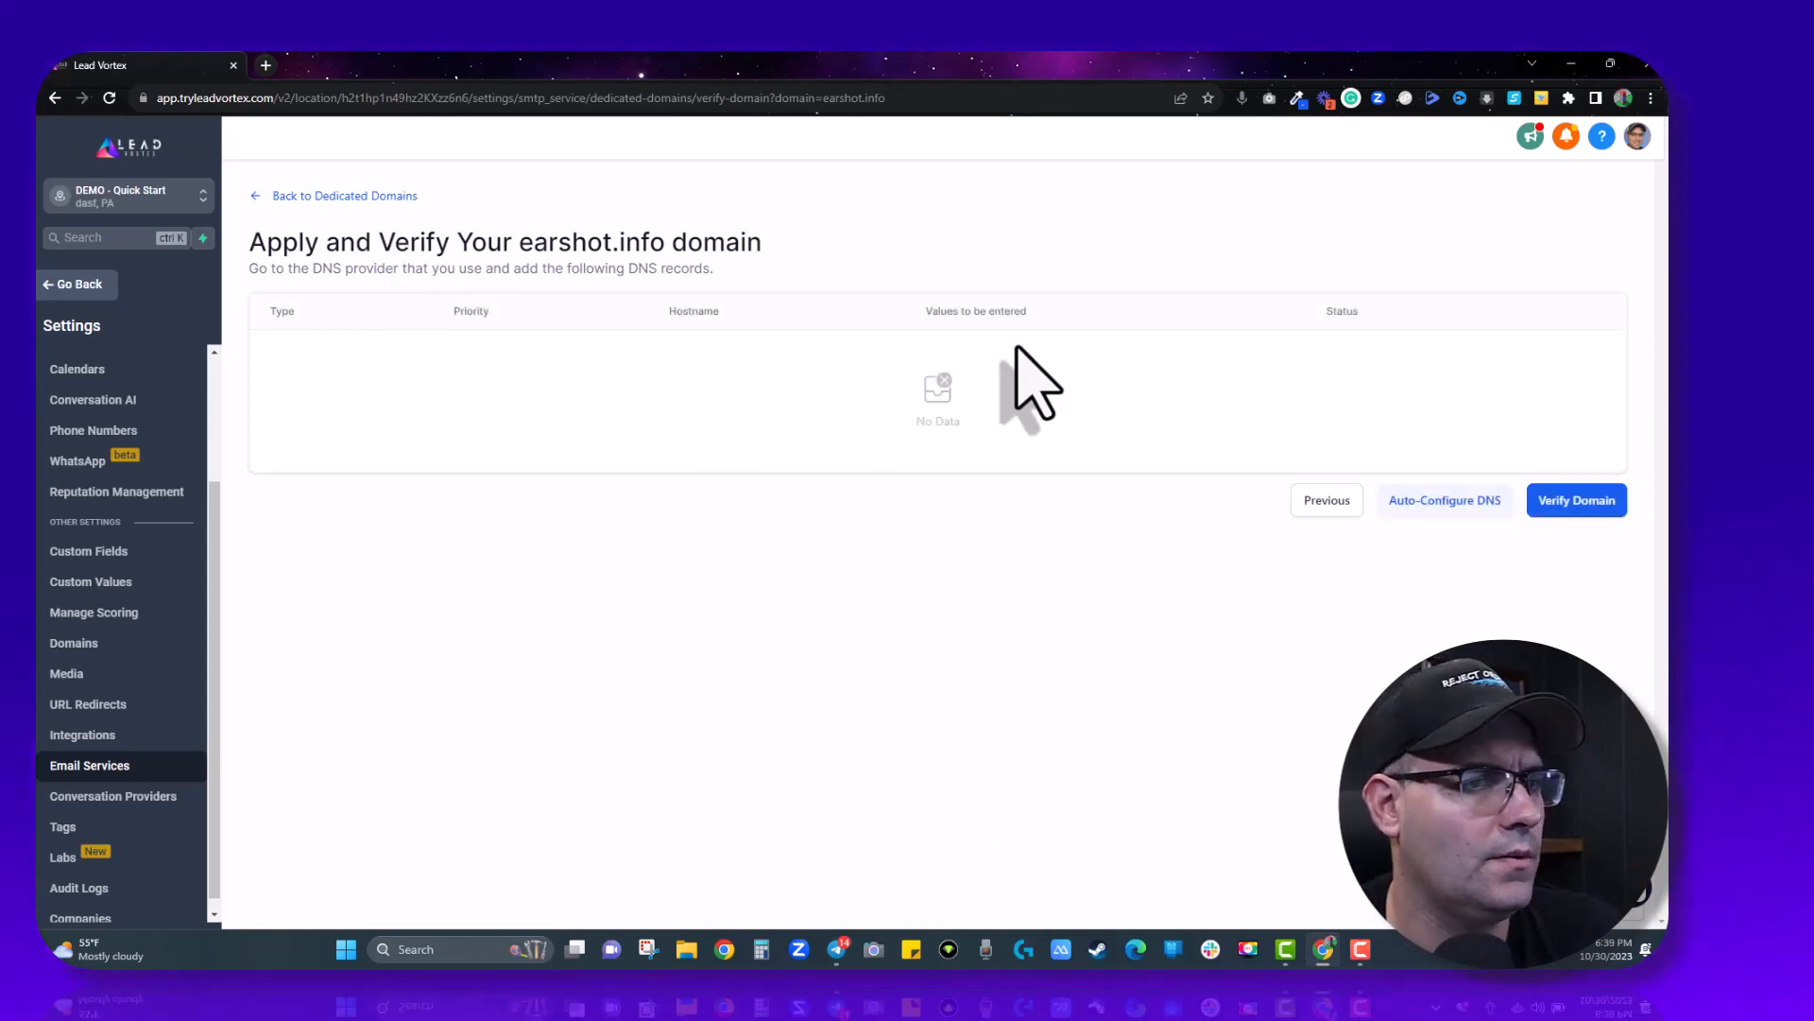
- Verify earshot.info from the Dedicated Domains list so it becomes active
{"action": "left_click", "coordinate": [1588, 510]}
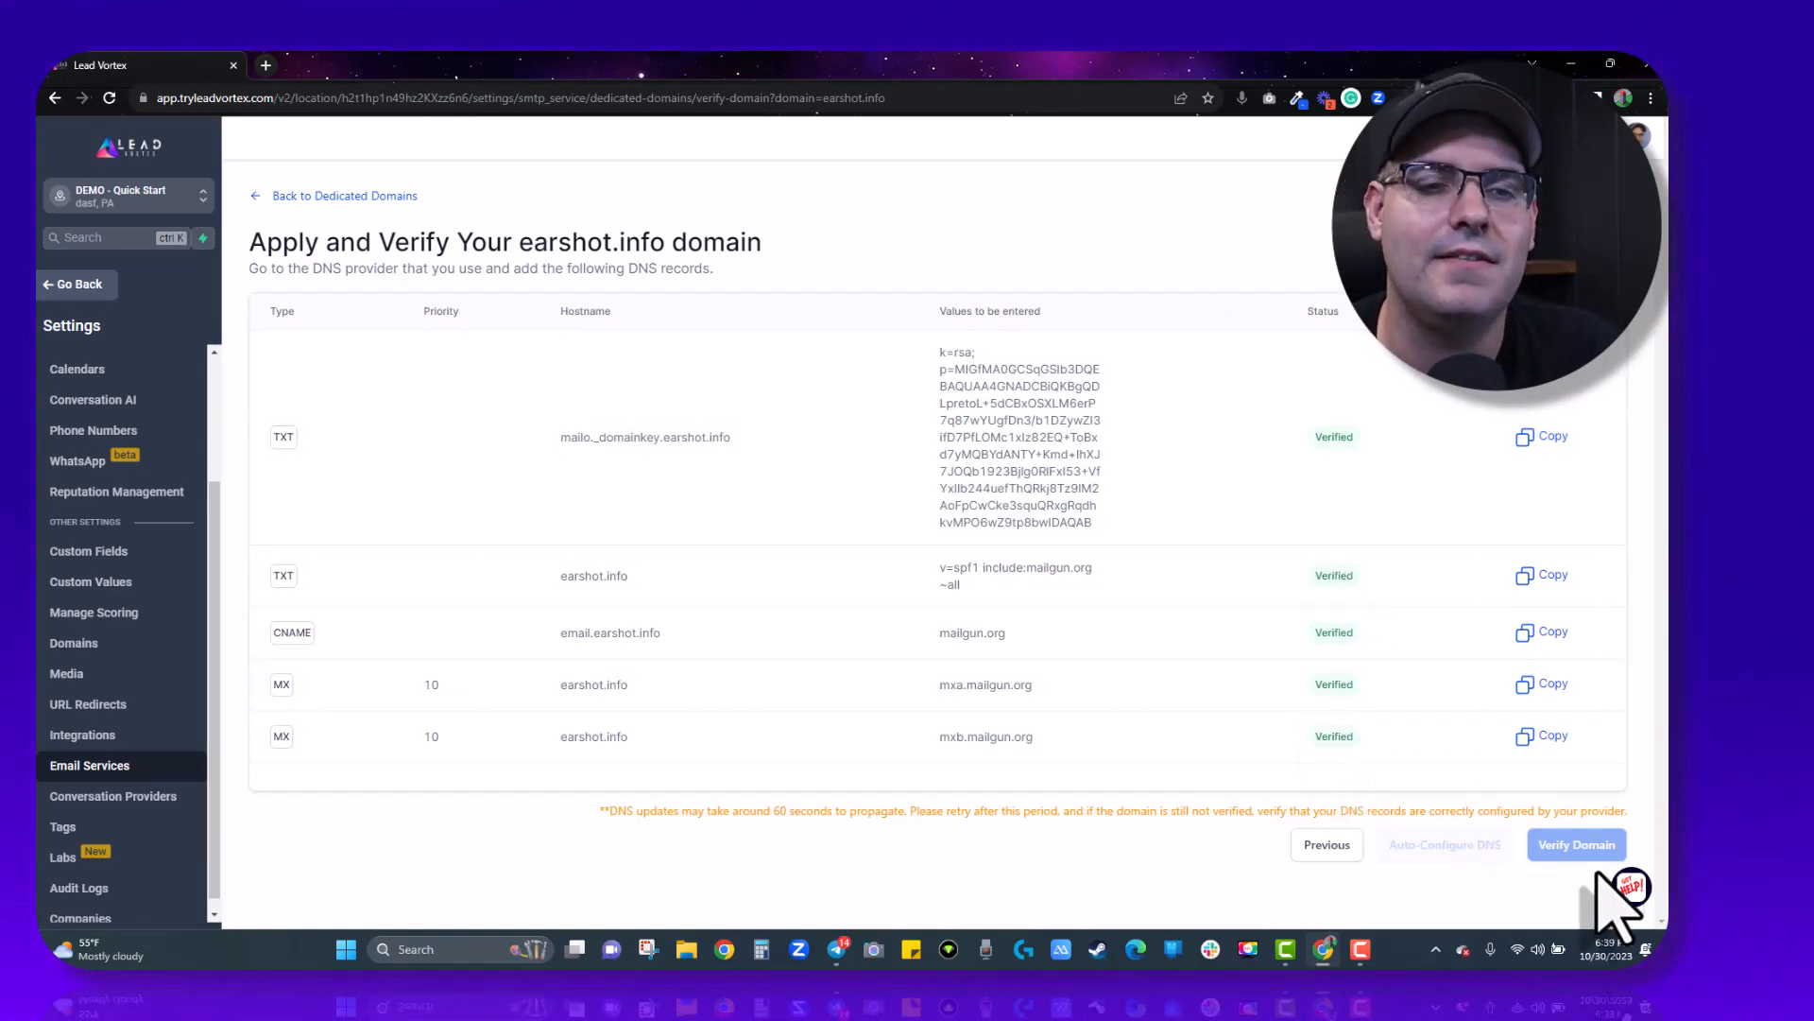
{"action": "left_click", "coordinate": [357, 198]}
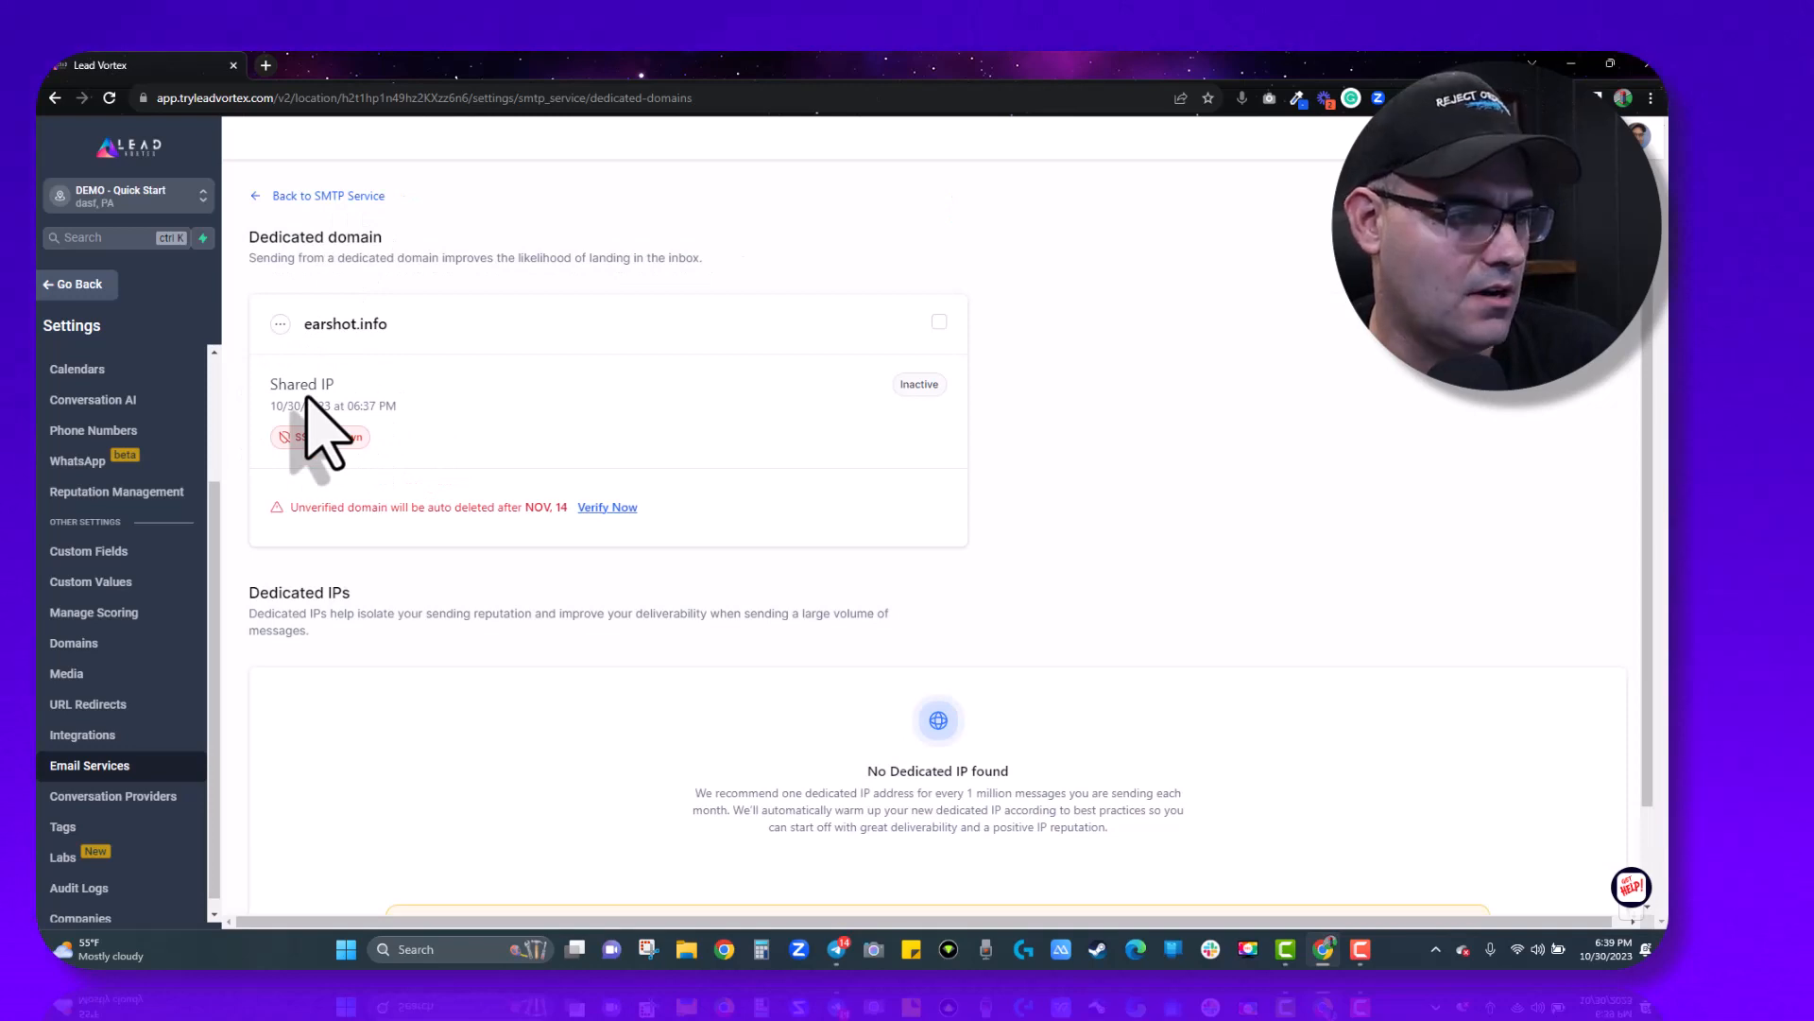
{"action": "left_click", "coordinate": [615, 512]}
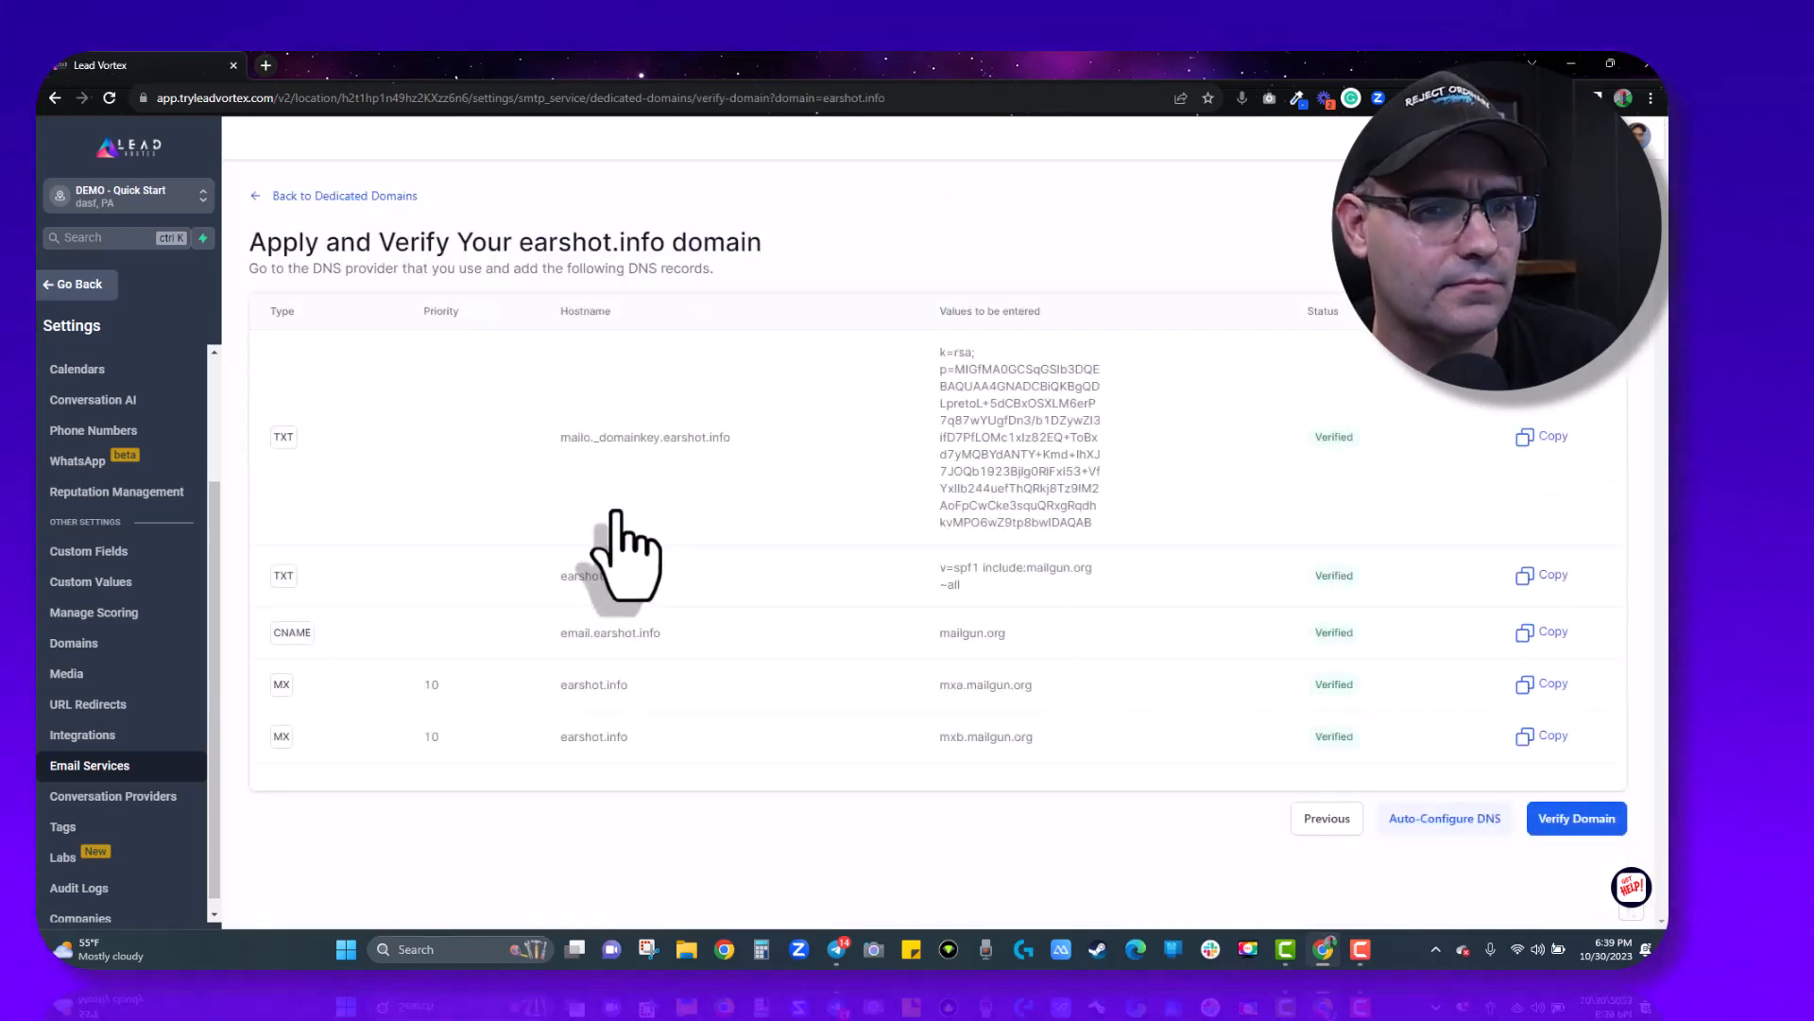
{"action": "left_click", "coordinate": [1569, 824]}
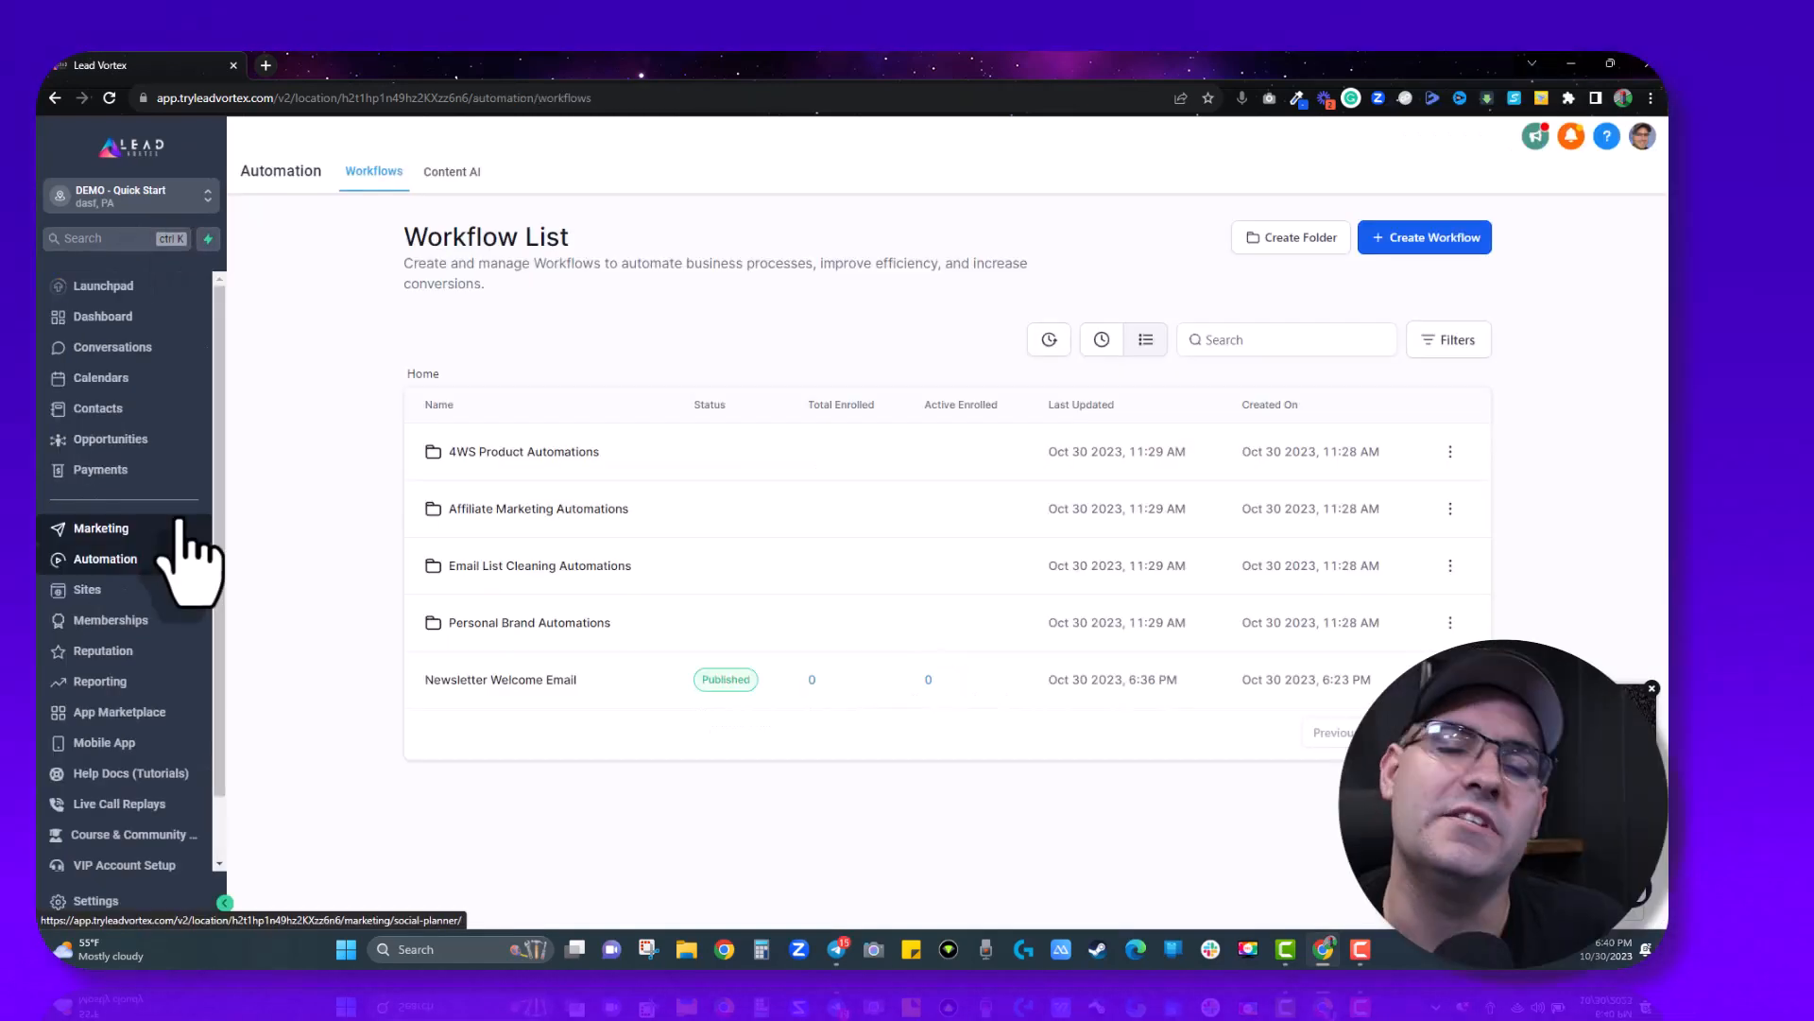
- Open the Conversations inbox from the Lead Vortex sidebar
{"action": "left_click", "coordinate": [97, 354]}
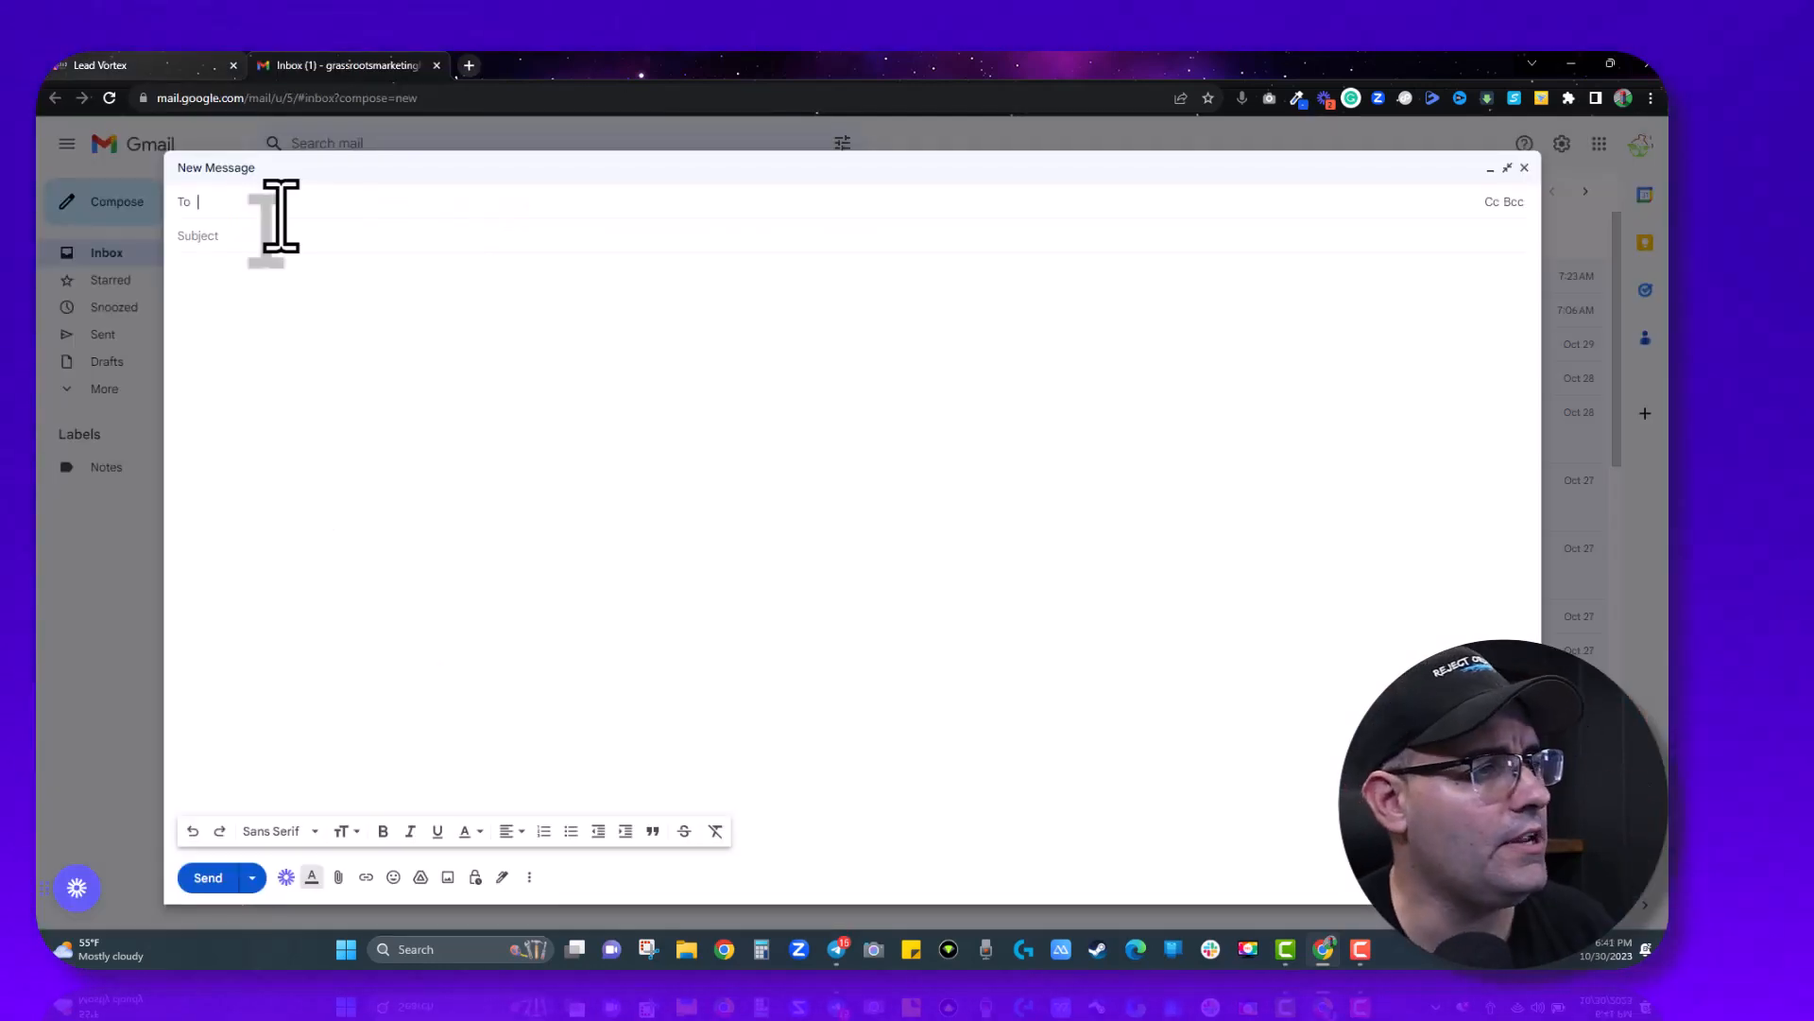
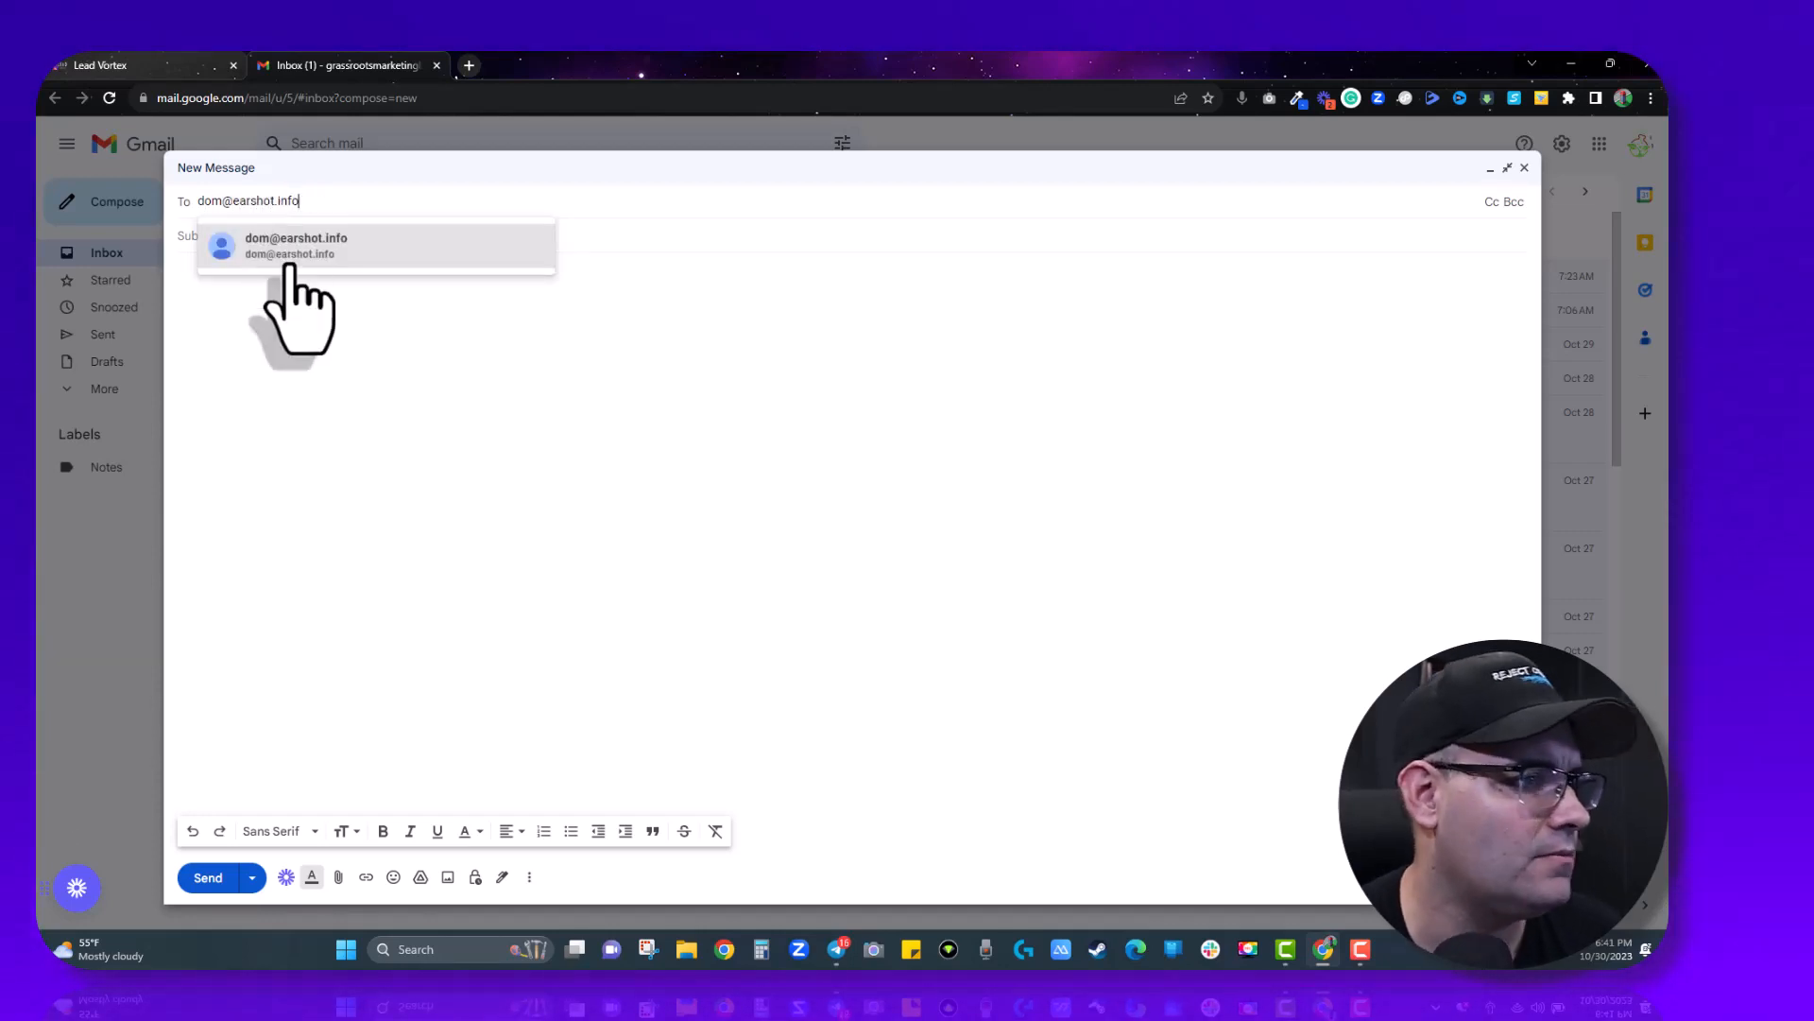
- Email the earshot.info address with subject 'Test email to see if it works' and body 'did you see it?'
{"action": "left_click", "coordinate": [286, 253]}
{"action": "left_click", "coordinate": [286, 241]}
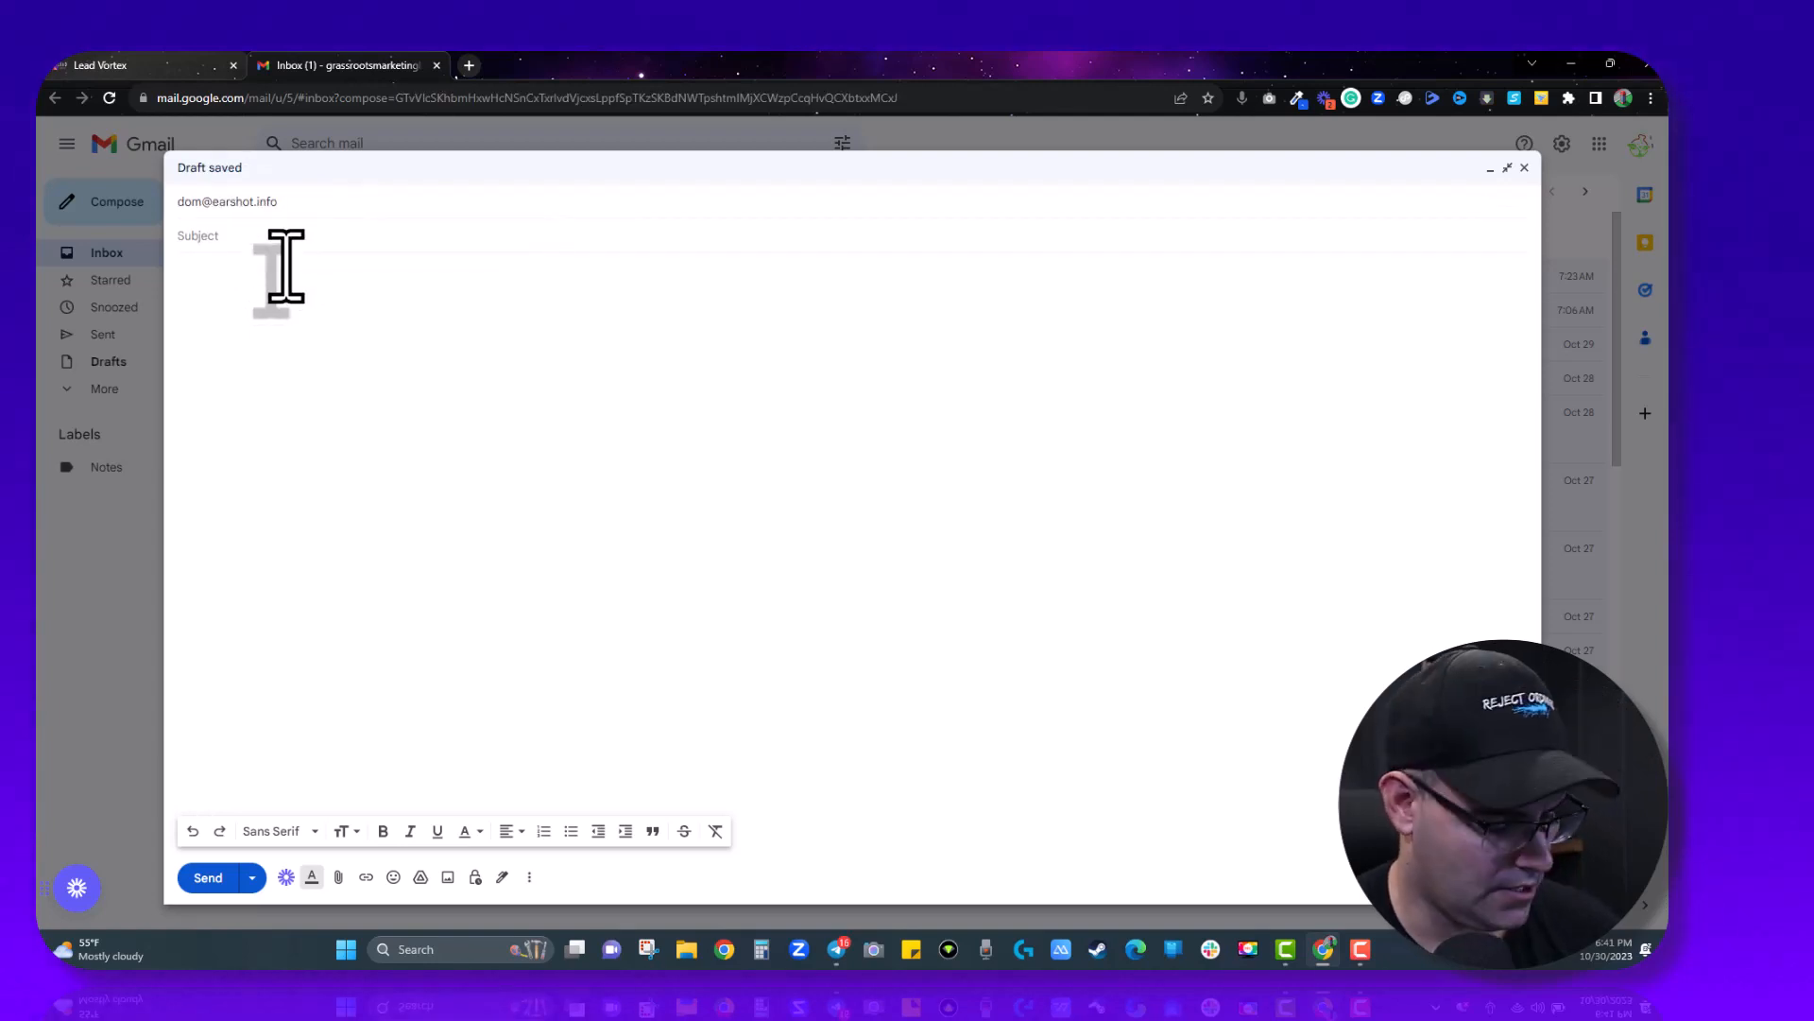
{"action": "type", "text": "Test email to s"}
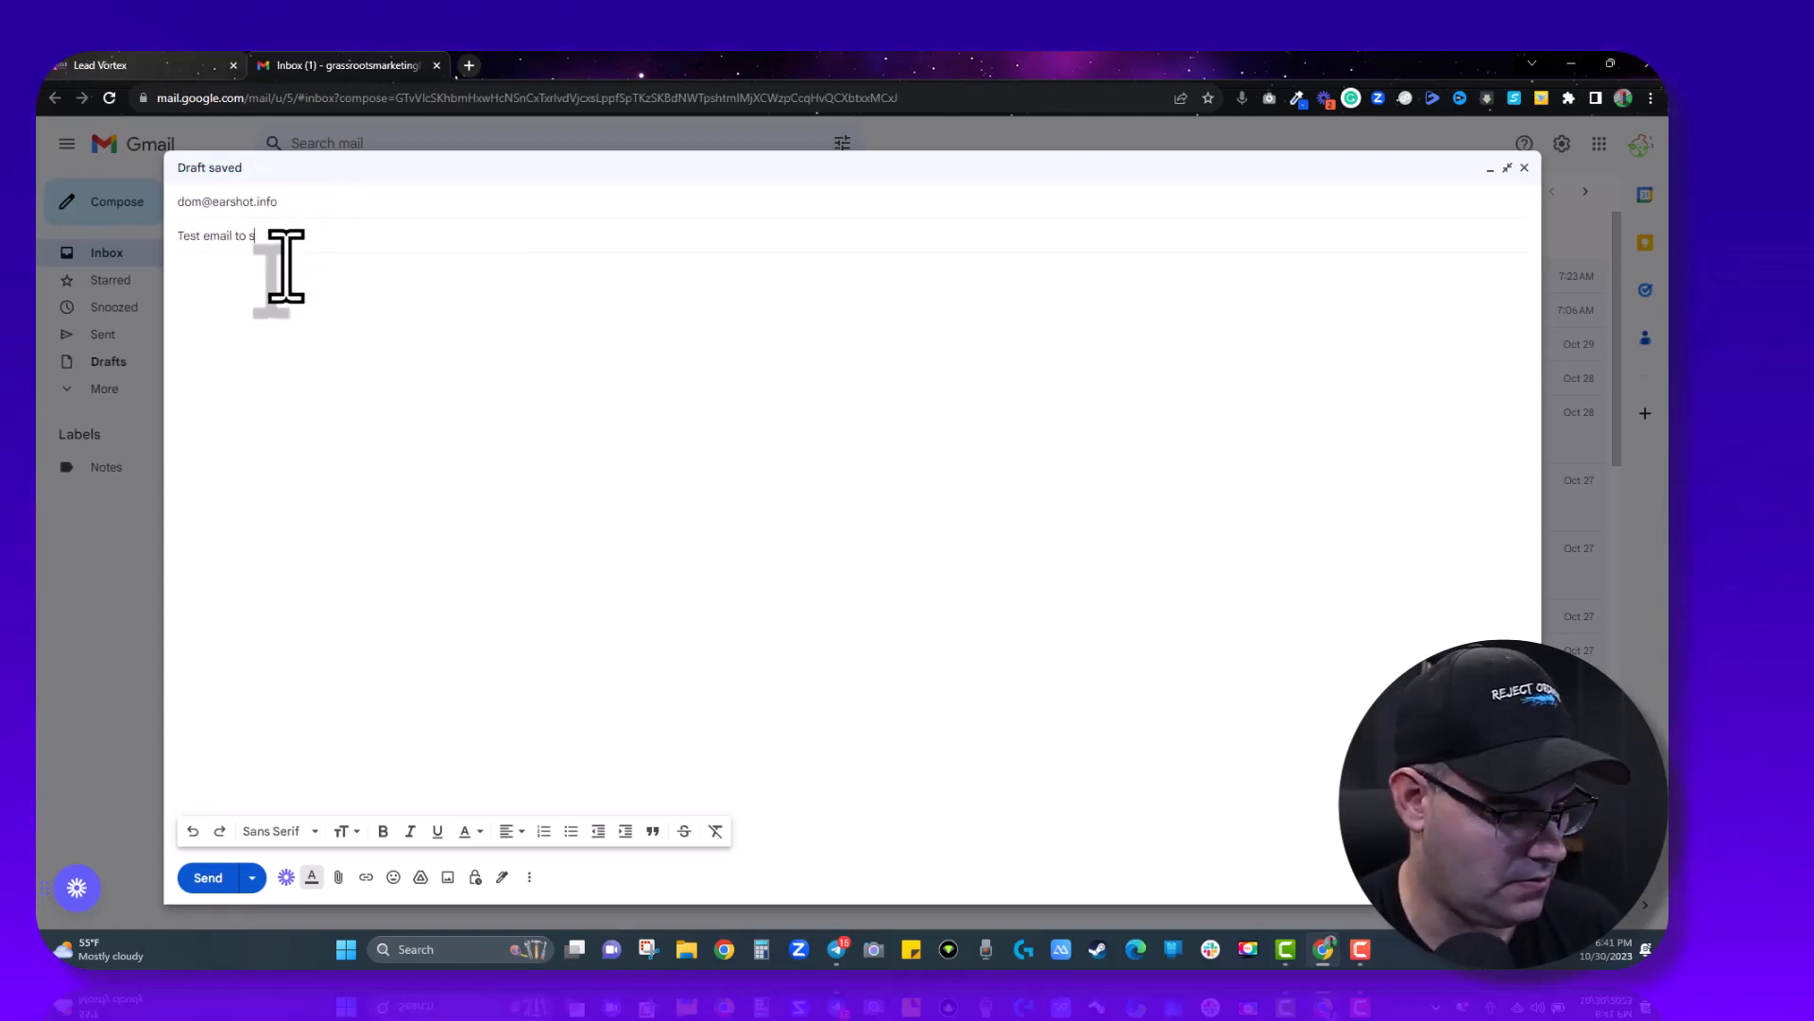
{"action": "type", "text": "ee if it works"}
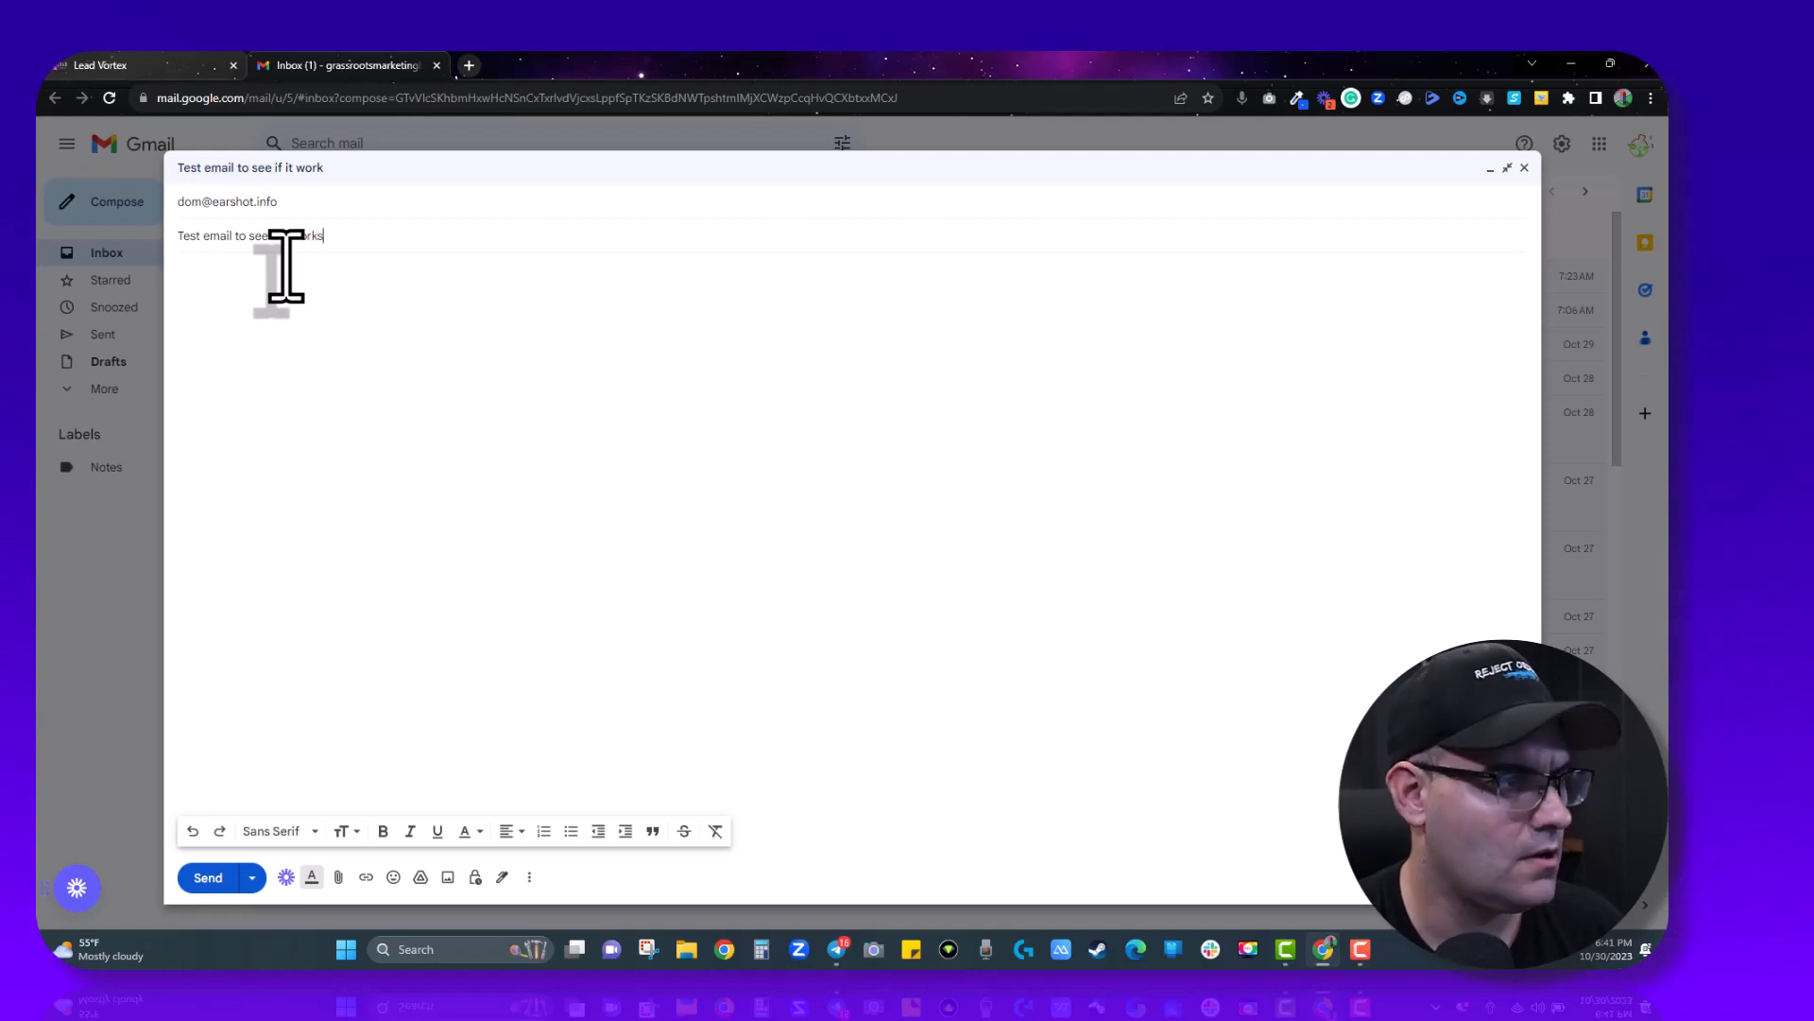
{"action": "key", "text": "Tab"}
{"action": "type", "text": "did you see it?"}
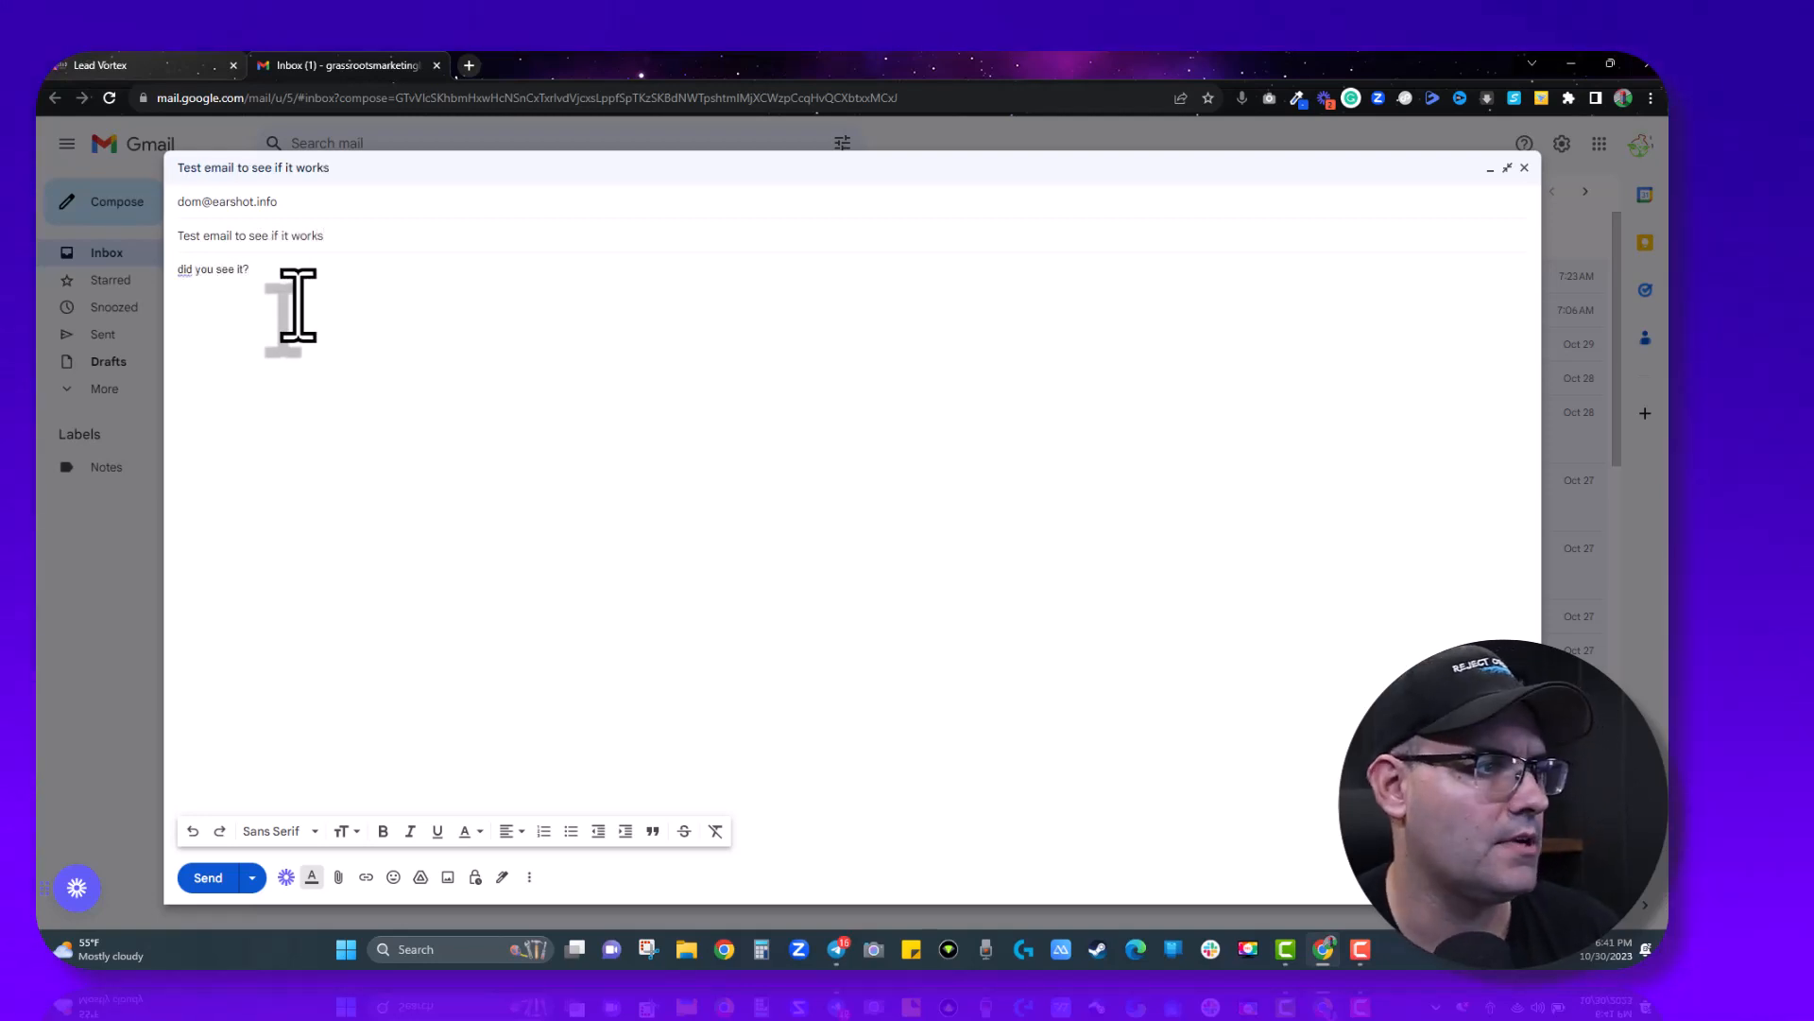
{"action": "key", "text": "Return"}
{"action": "key", "text": "Return"}
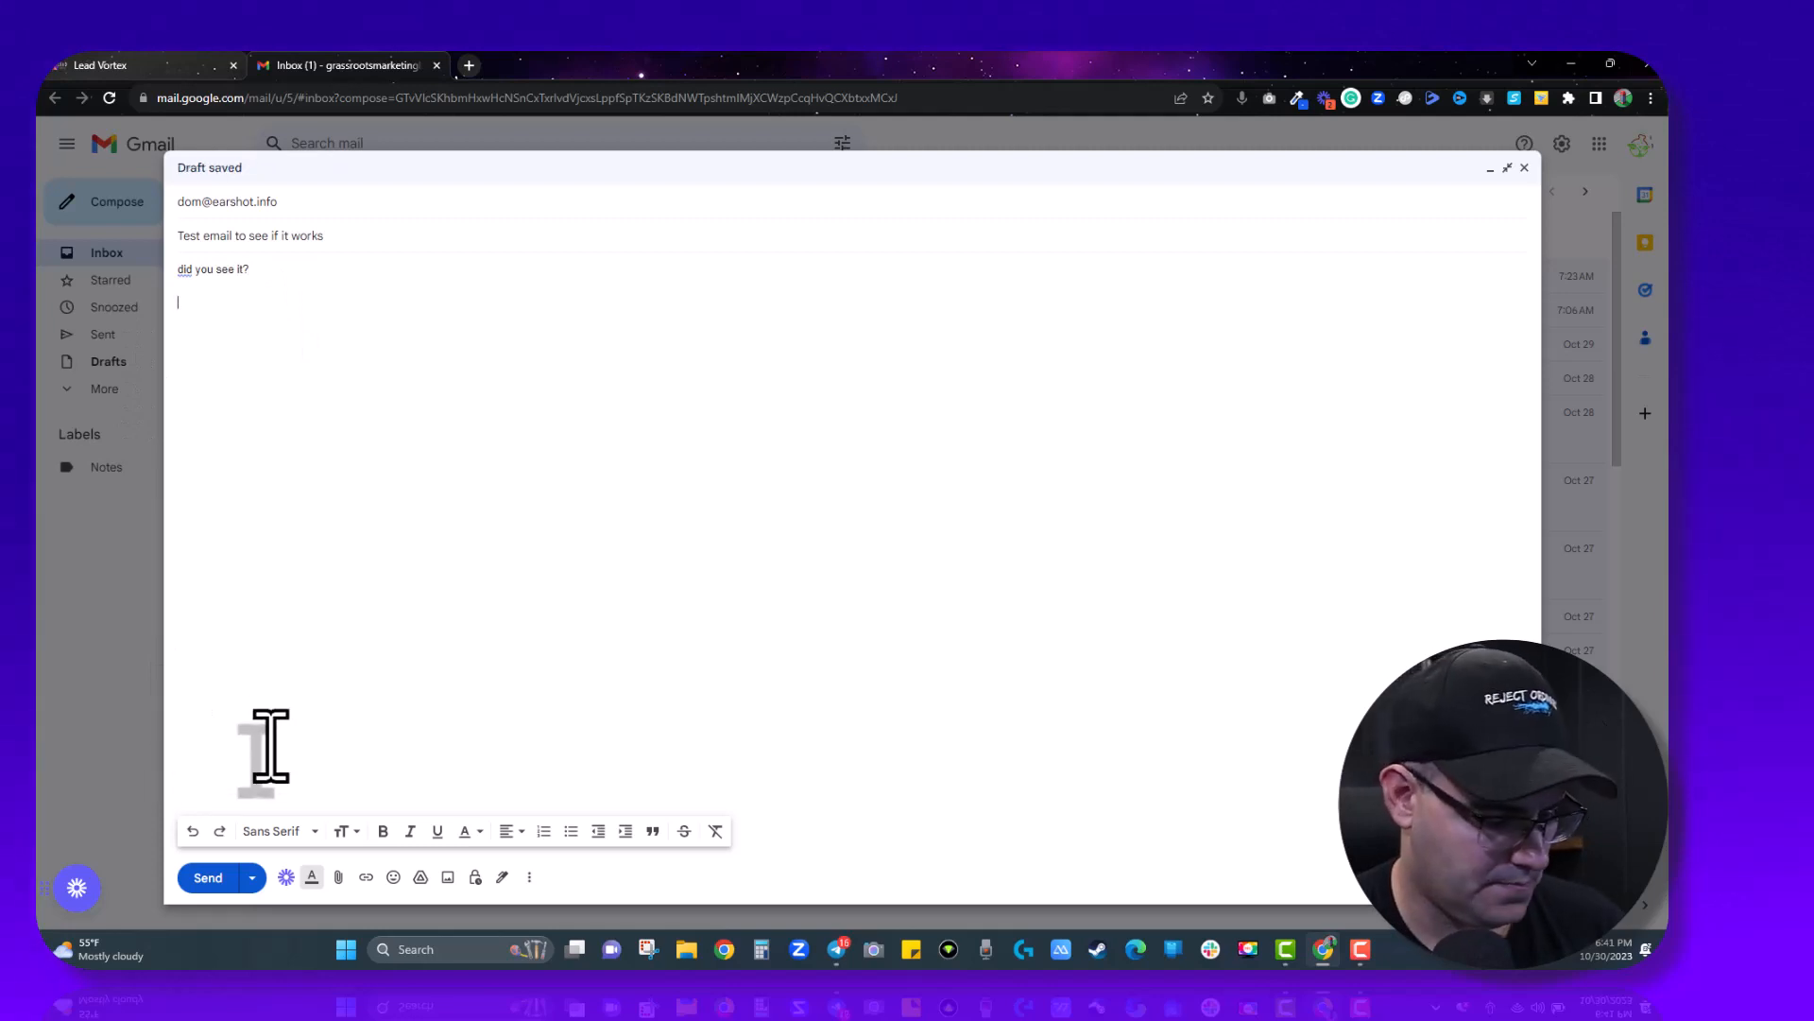
{"action": "type", "text": "Dom"}
{"action": "left_click", "coordinate": [206, 876]}
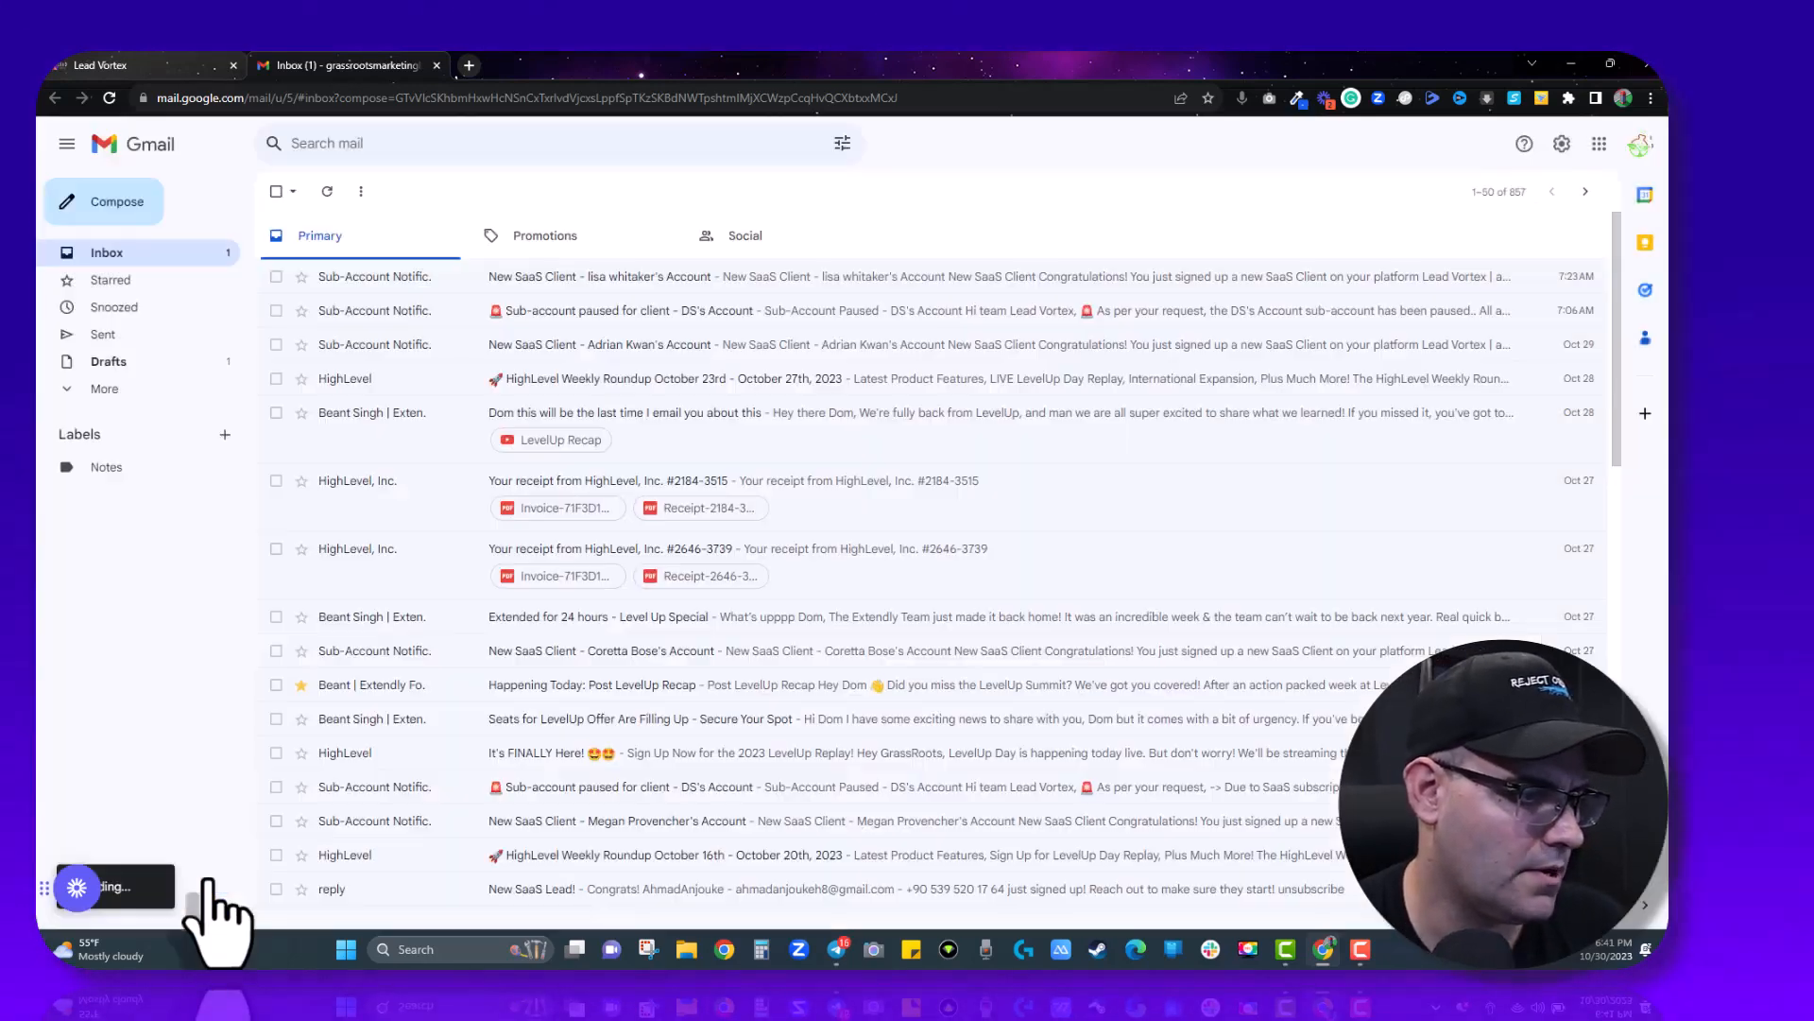
{"action": "left_click", "coordinate": [104, 65]}
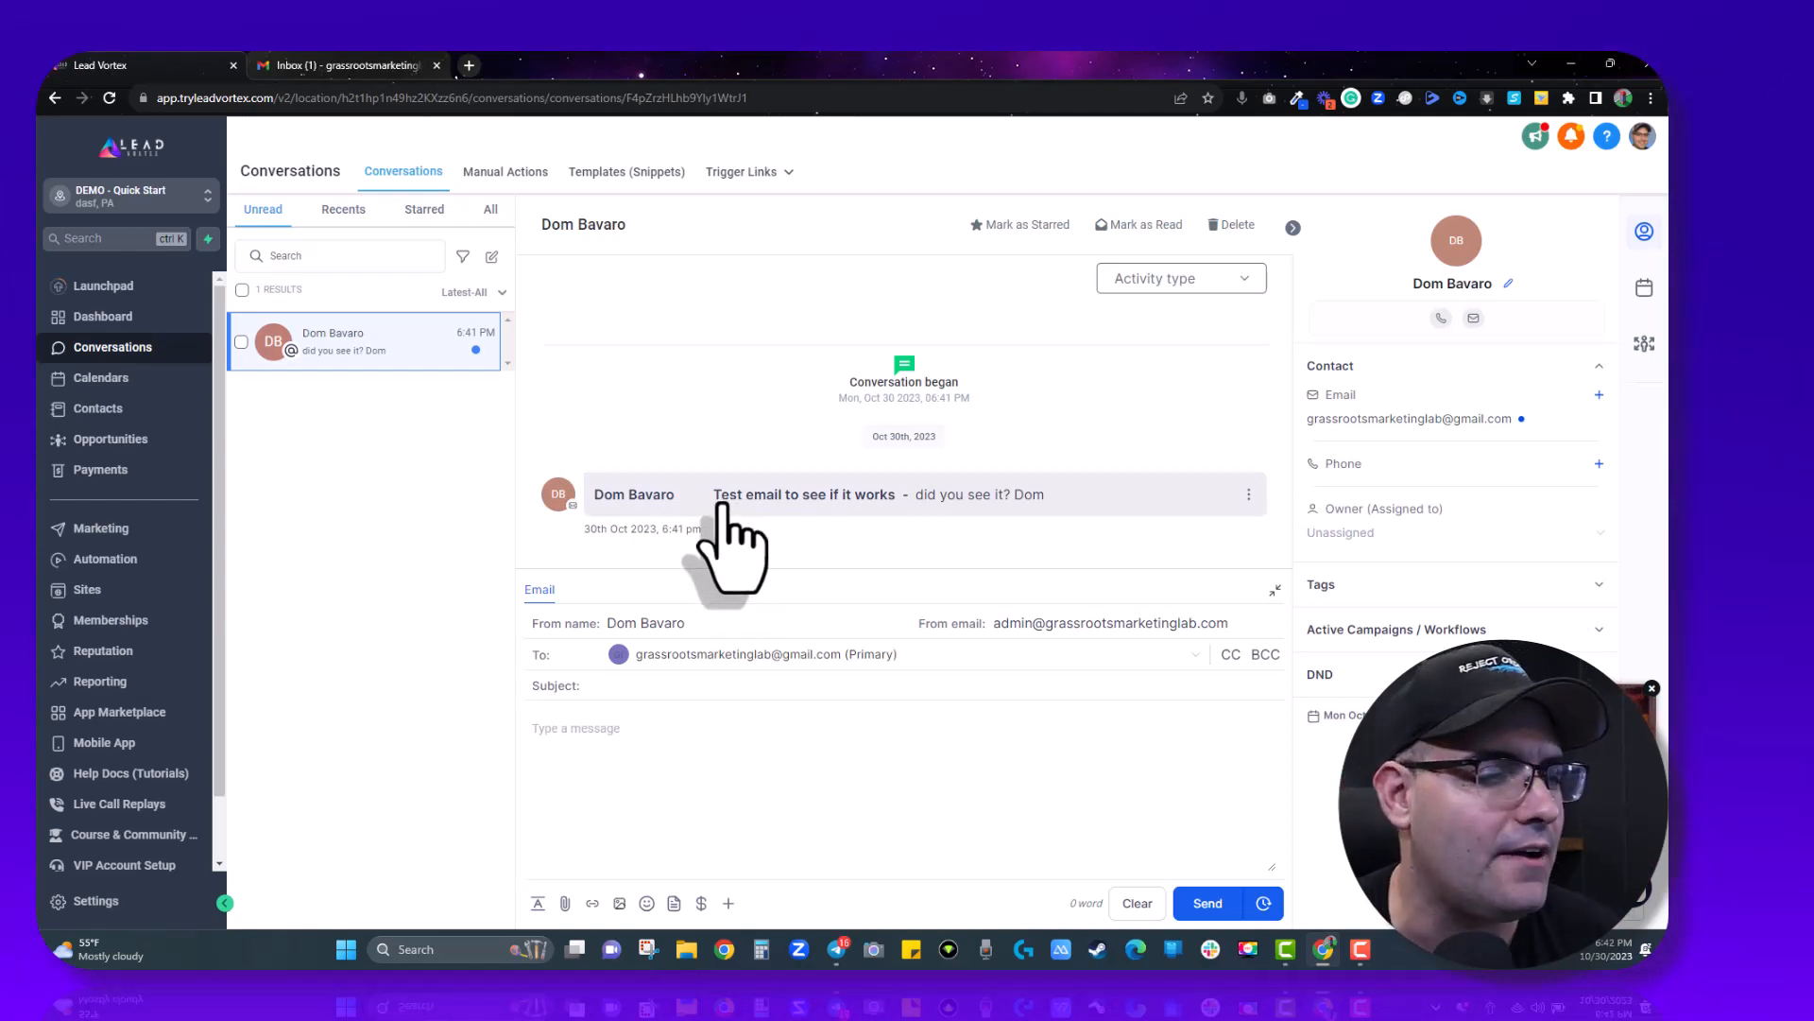
- In Conversations, send the reply 'reply to the email. it worked!' to the test email
{"action": "left_click", "coordinate": [856, 501]}
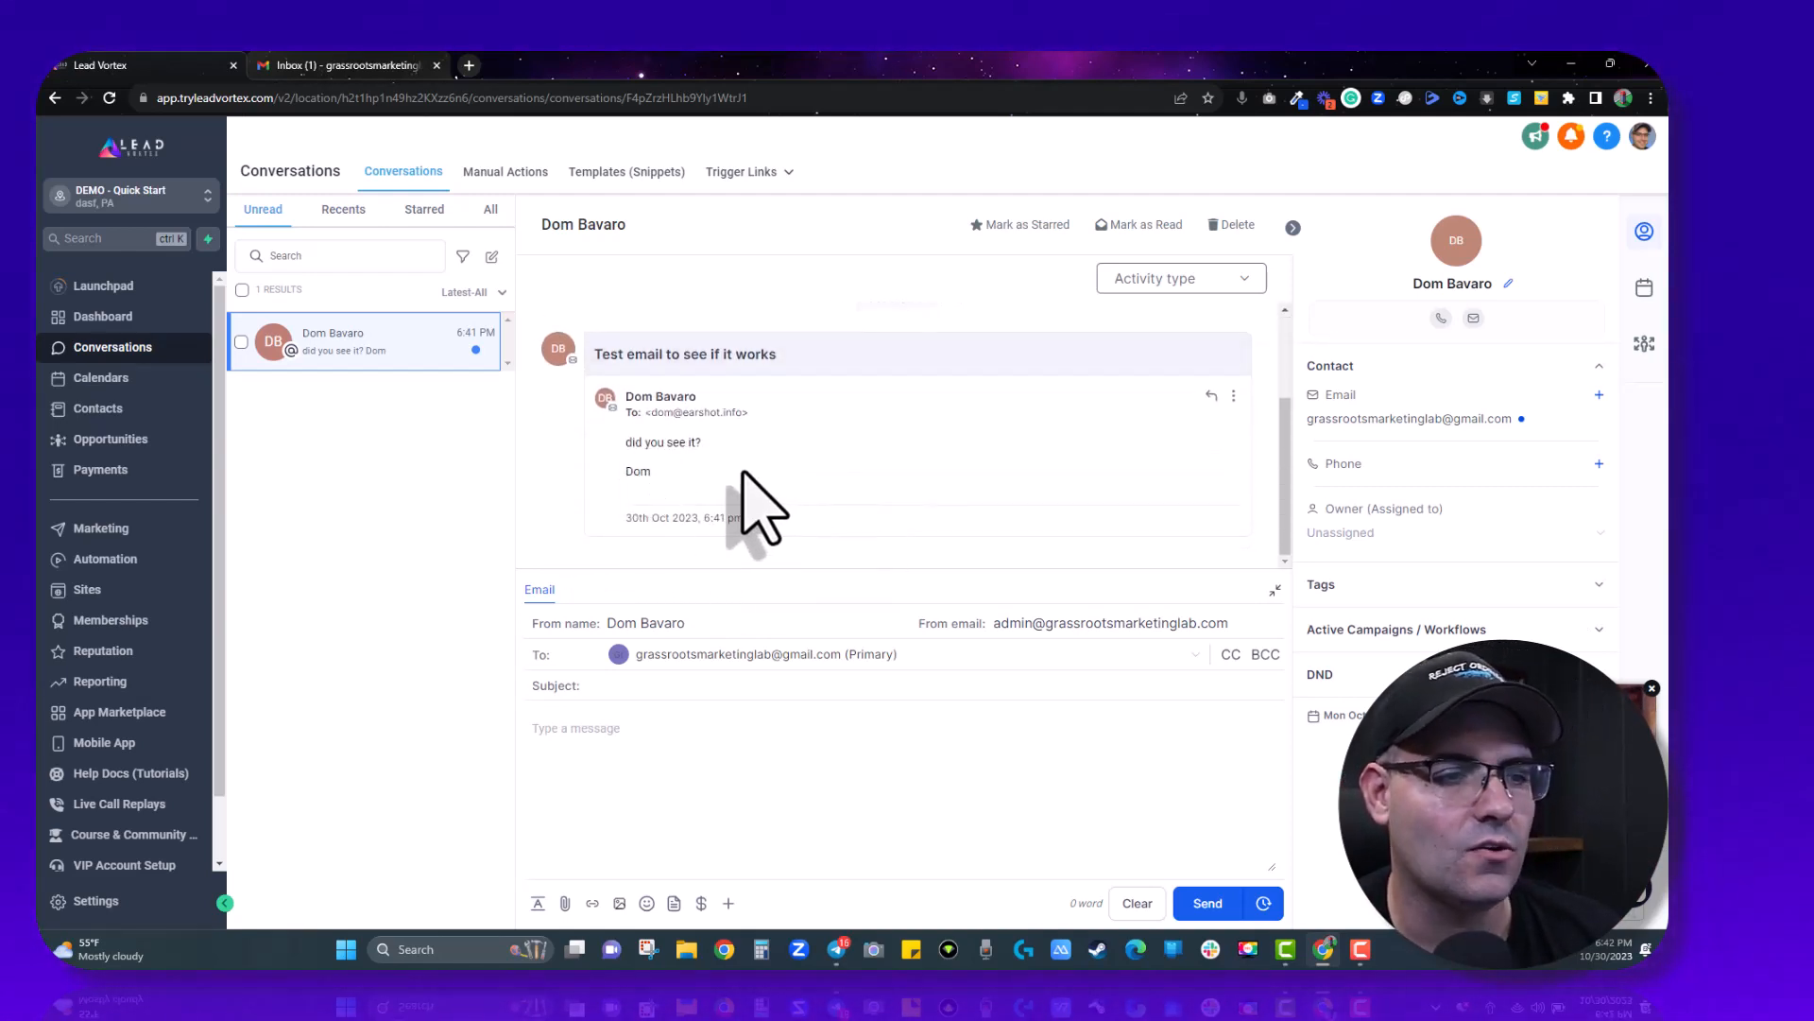
{"action": "left_click", "coordinate": [1211, 395]}
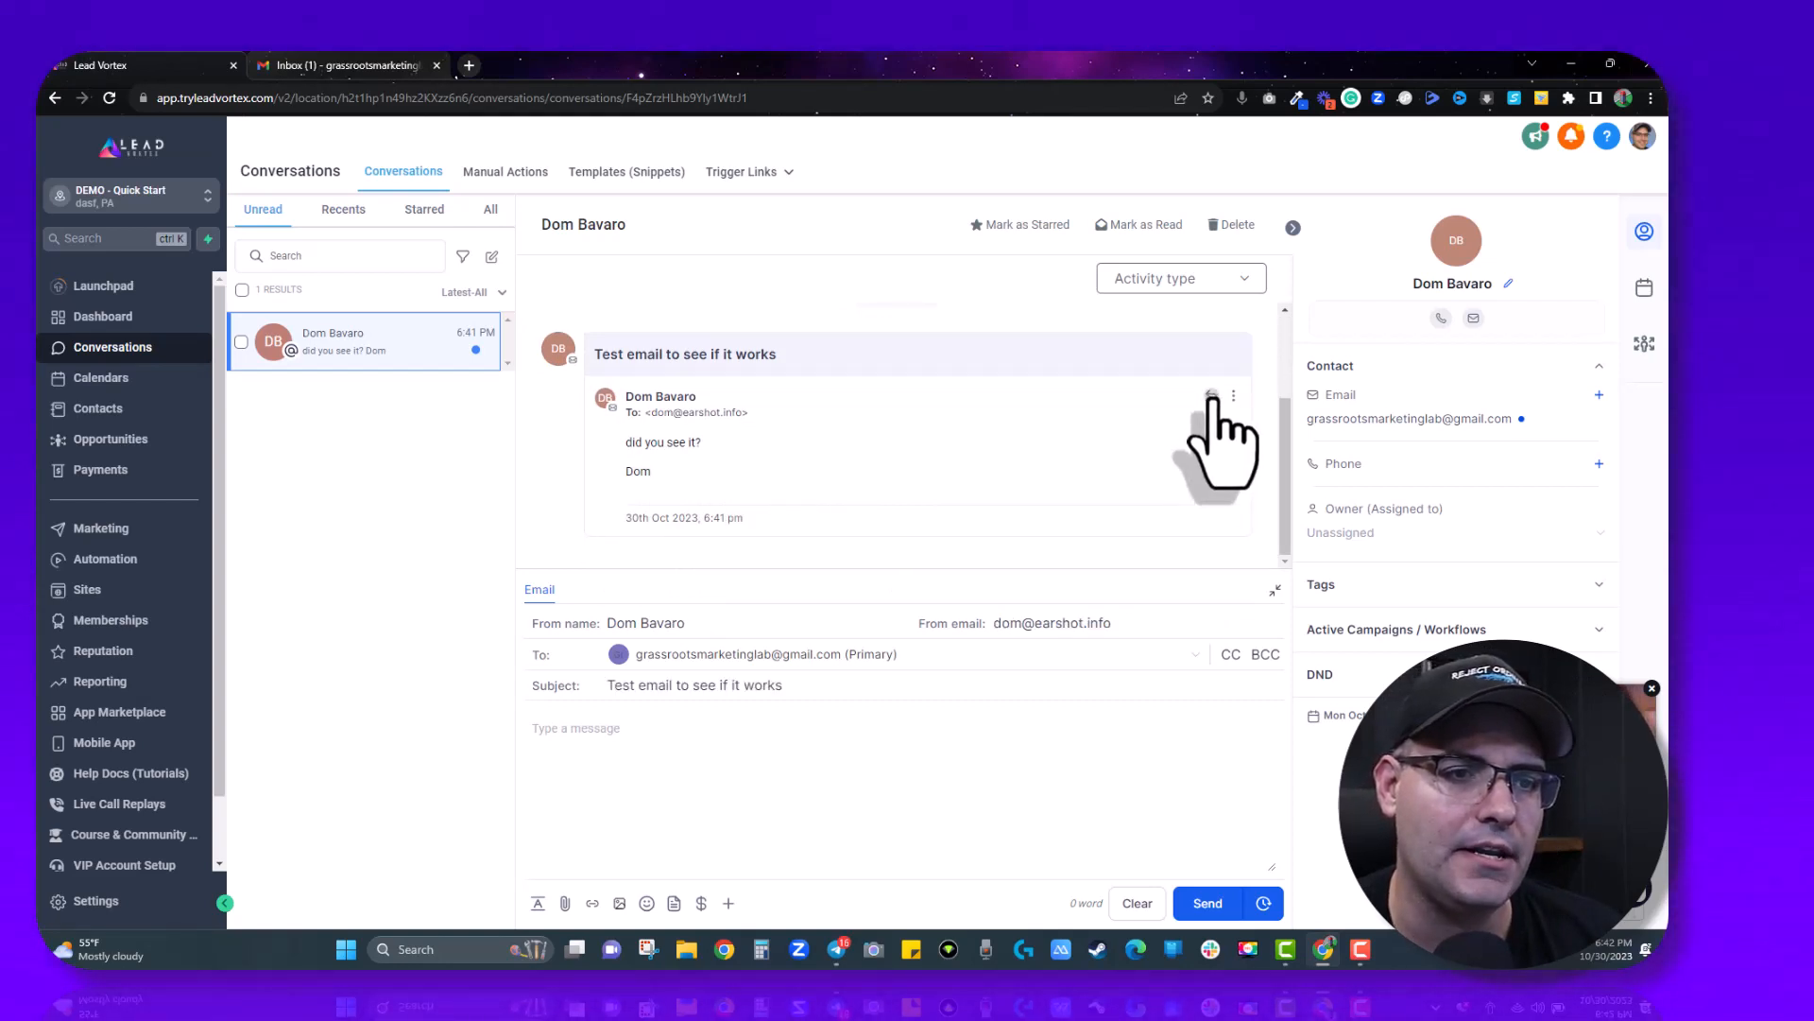
{"action": "type", "text": "reply to the emai"}
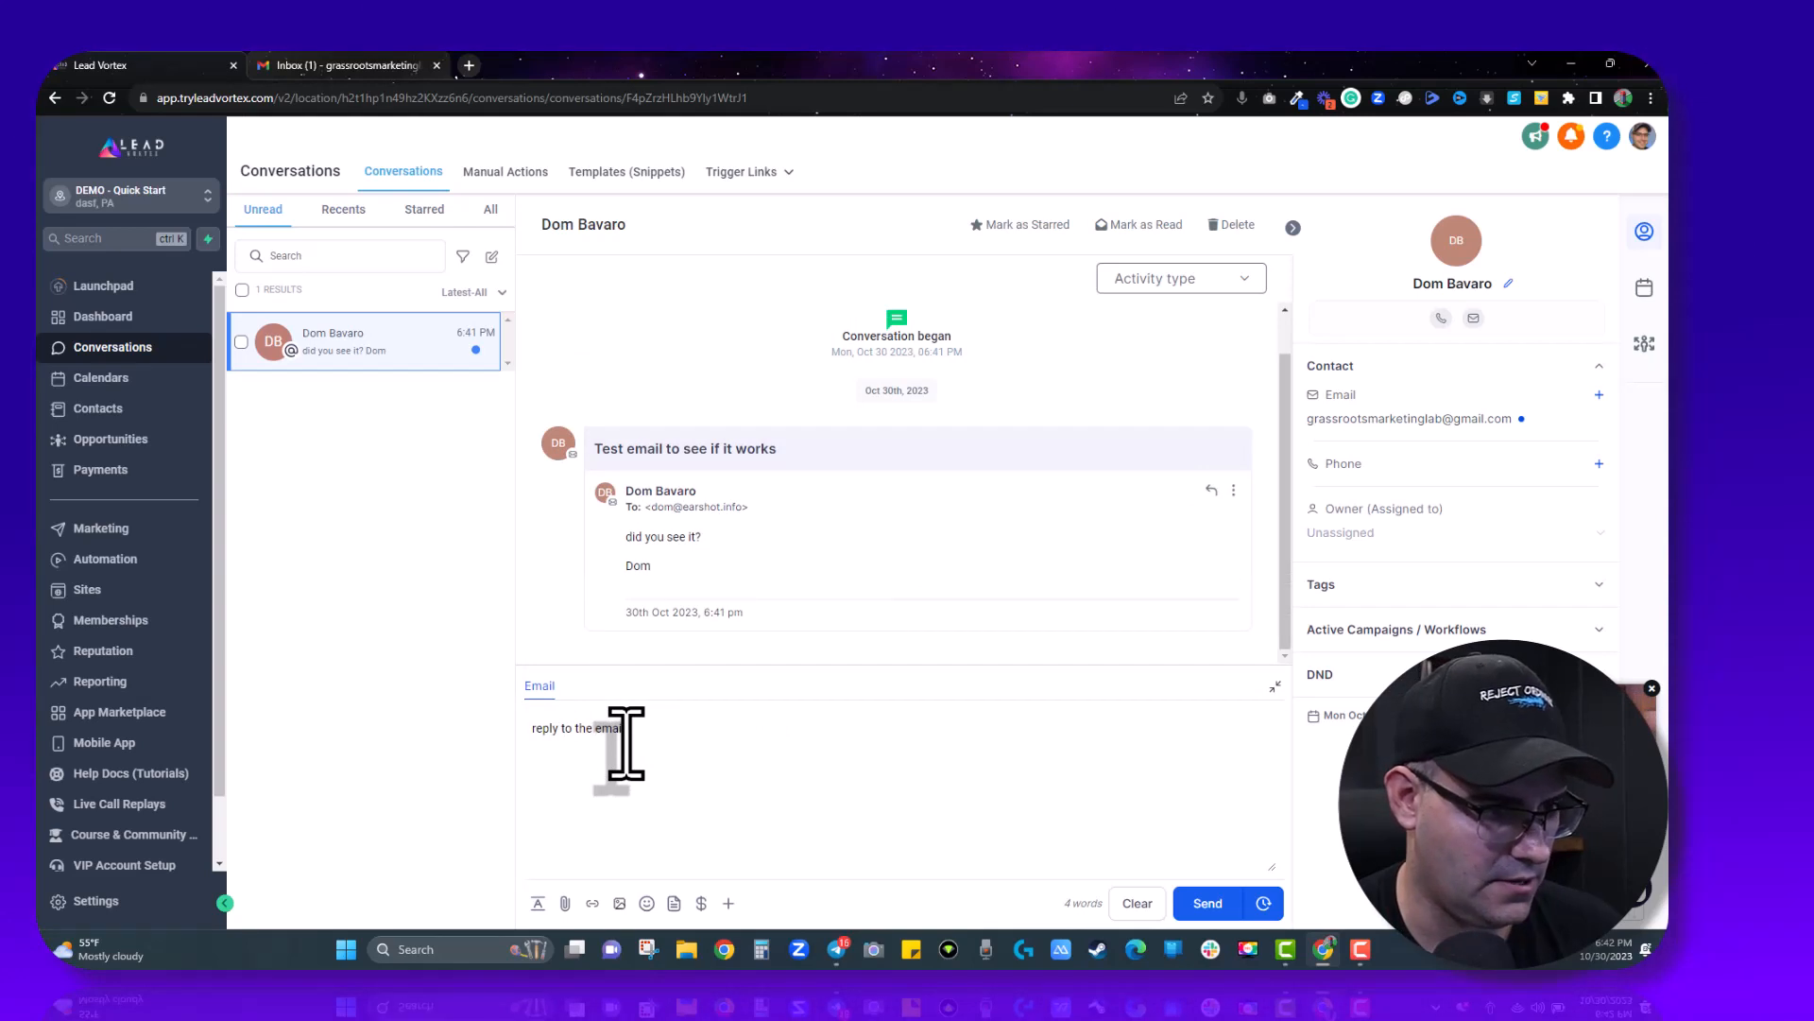
{"action": "type", "text": "l. it worked!"}
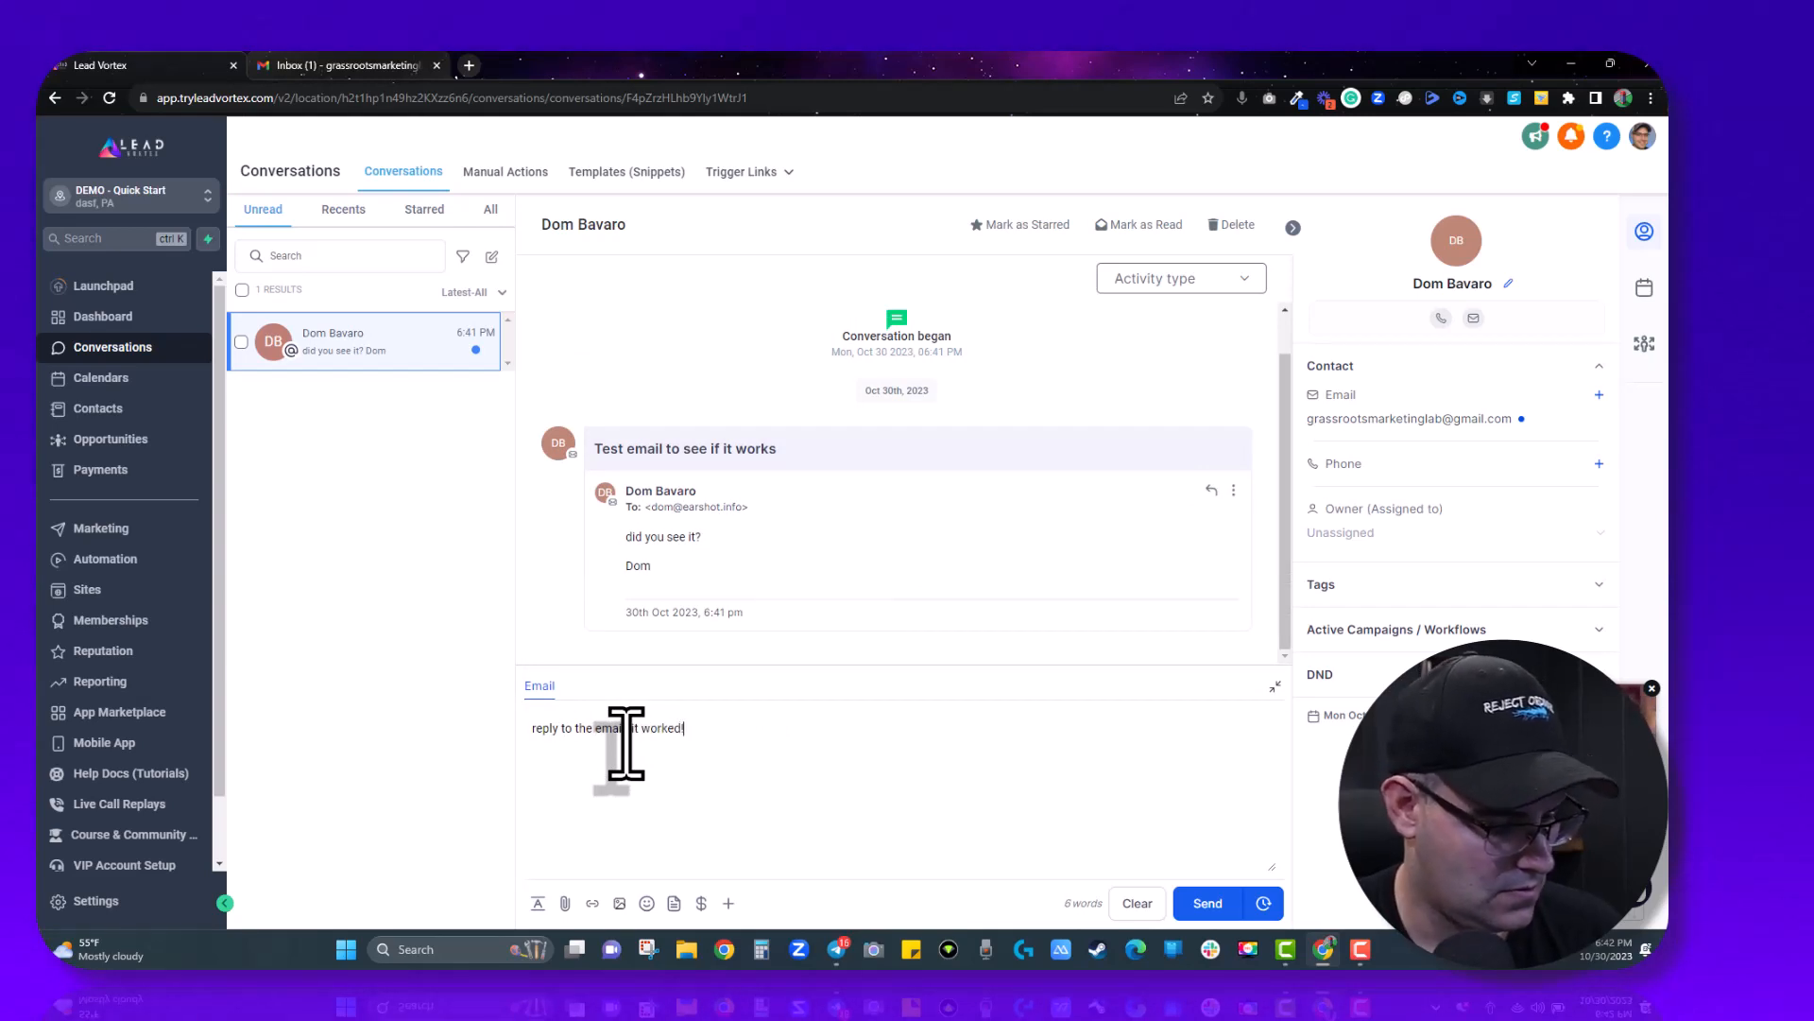
{"action": "left_click", "coordinate": [1207, 905]}
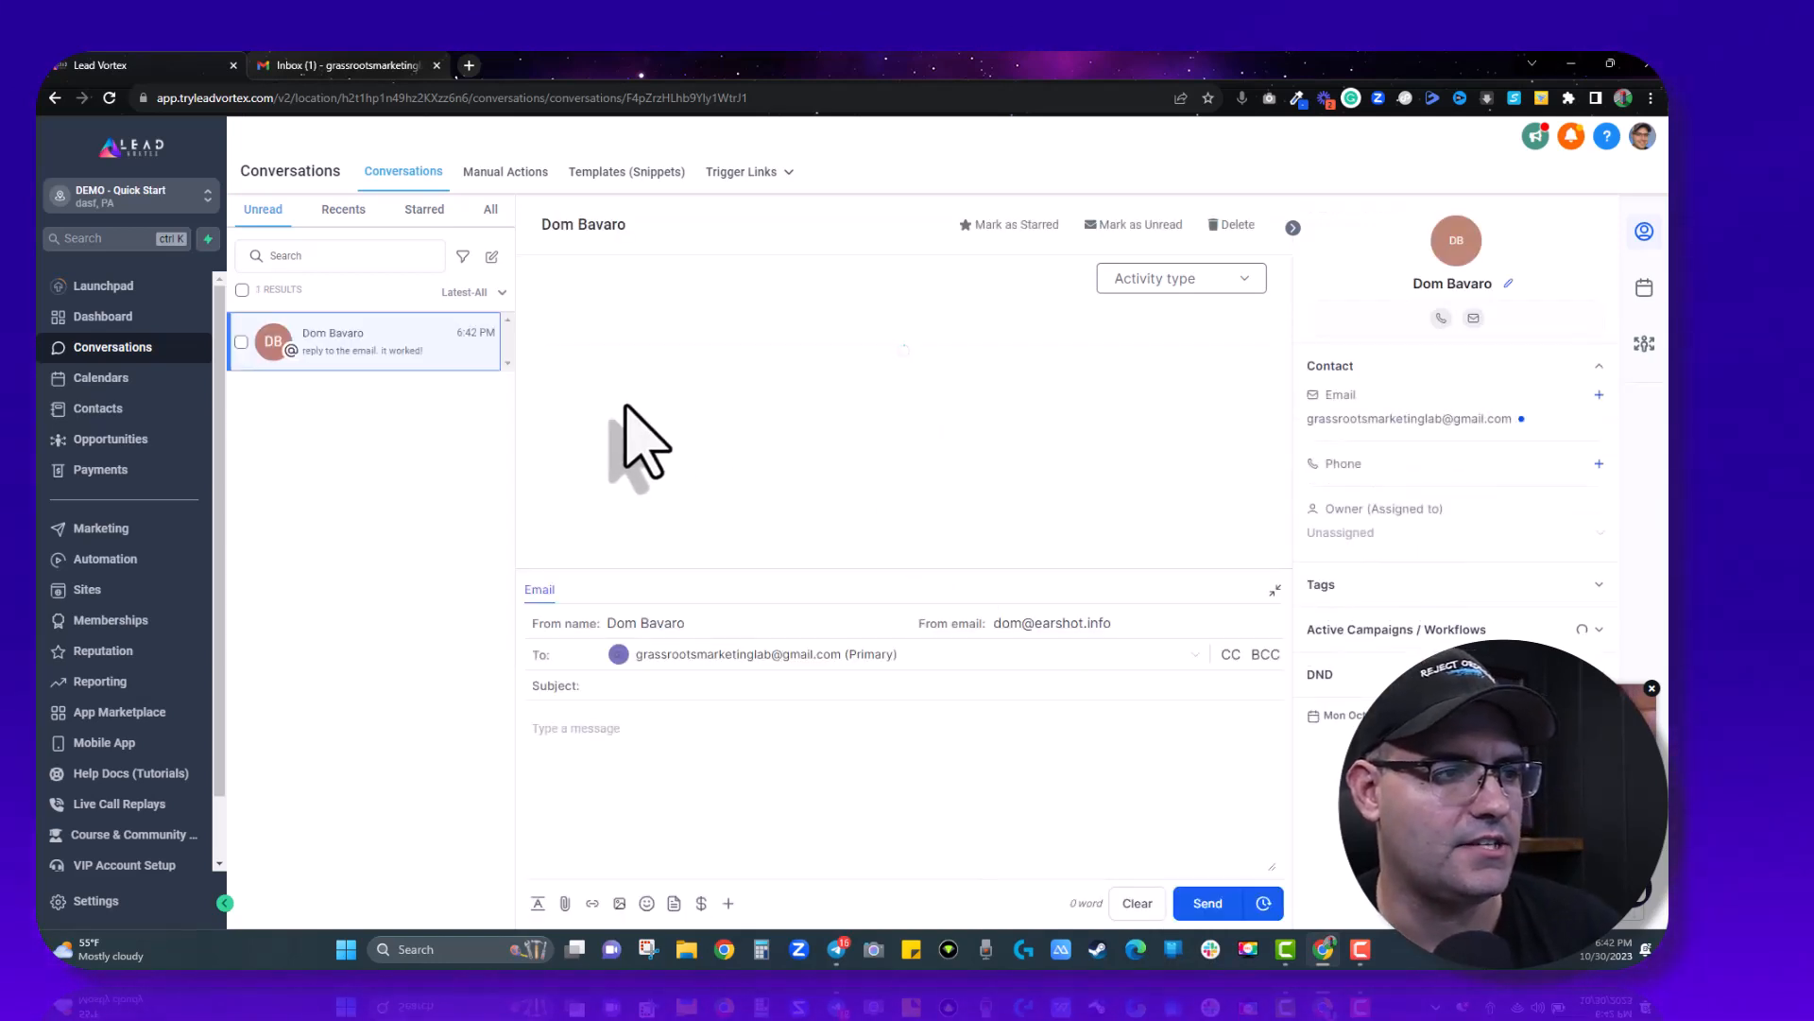
{"action": "left_click", "coordinate": [752, 495]}
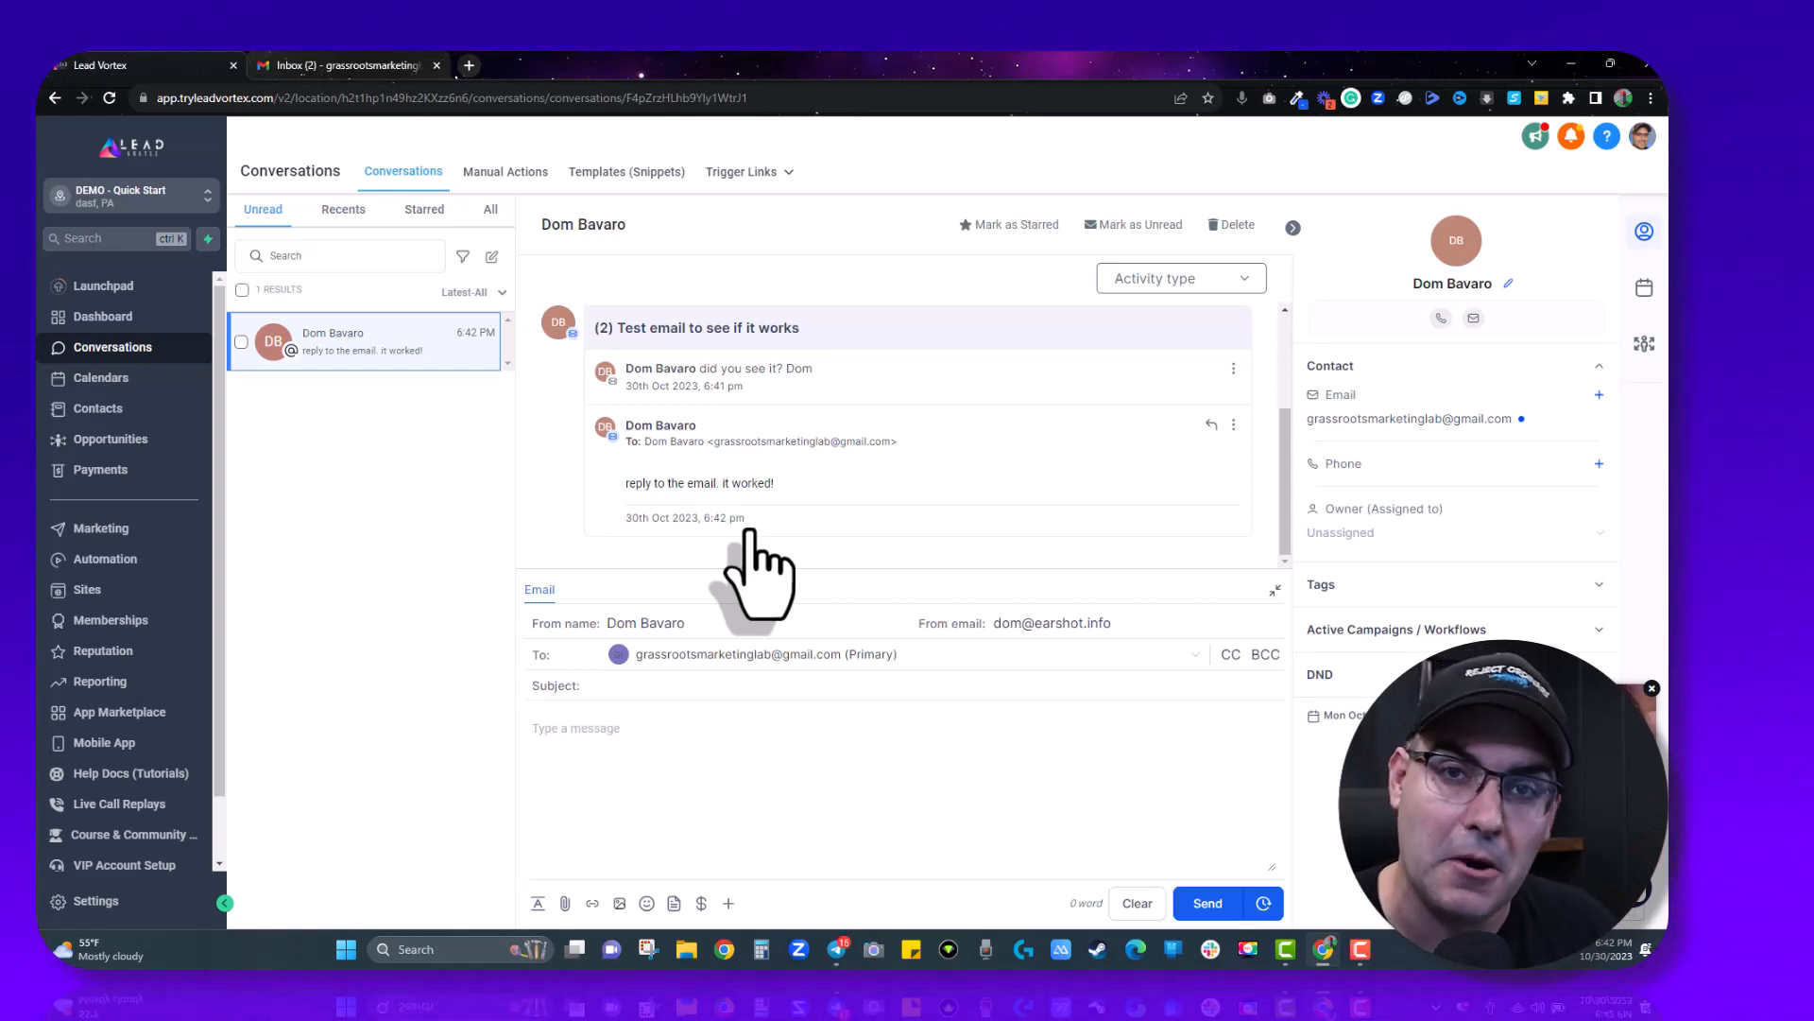
- Open the arrived reply in the Gmail inbox to confirm two-way email works
{"action": "left_click", "coordinate": [351, 66]}
{"action": "left_click", "coordinate": [609, 276]}
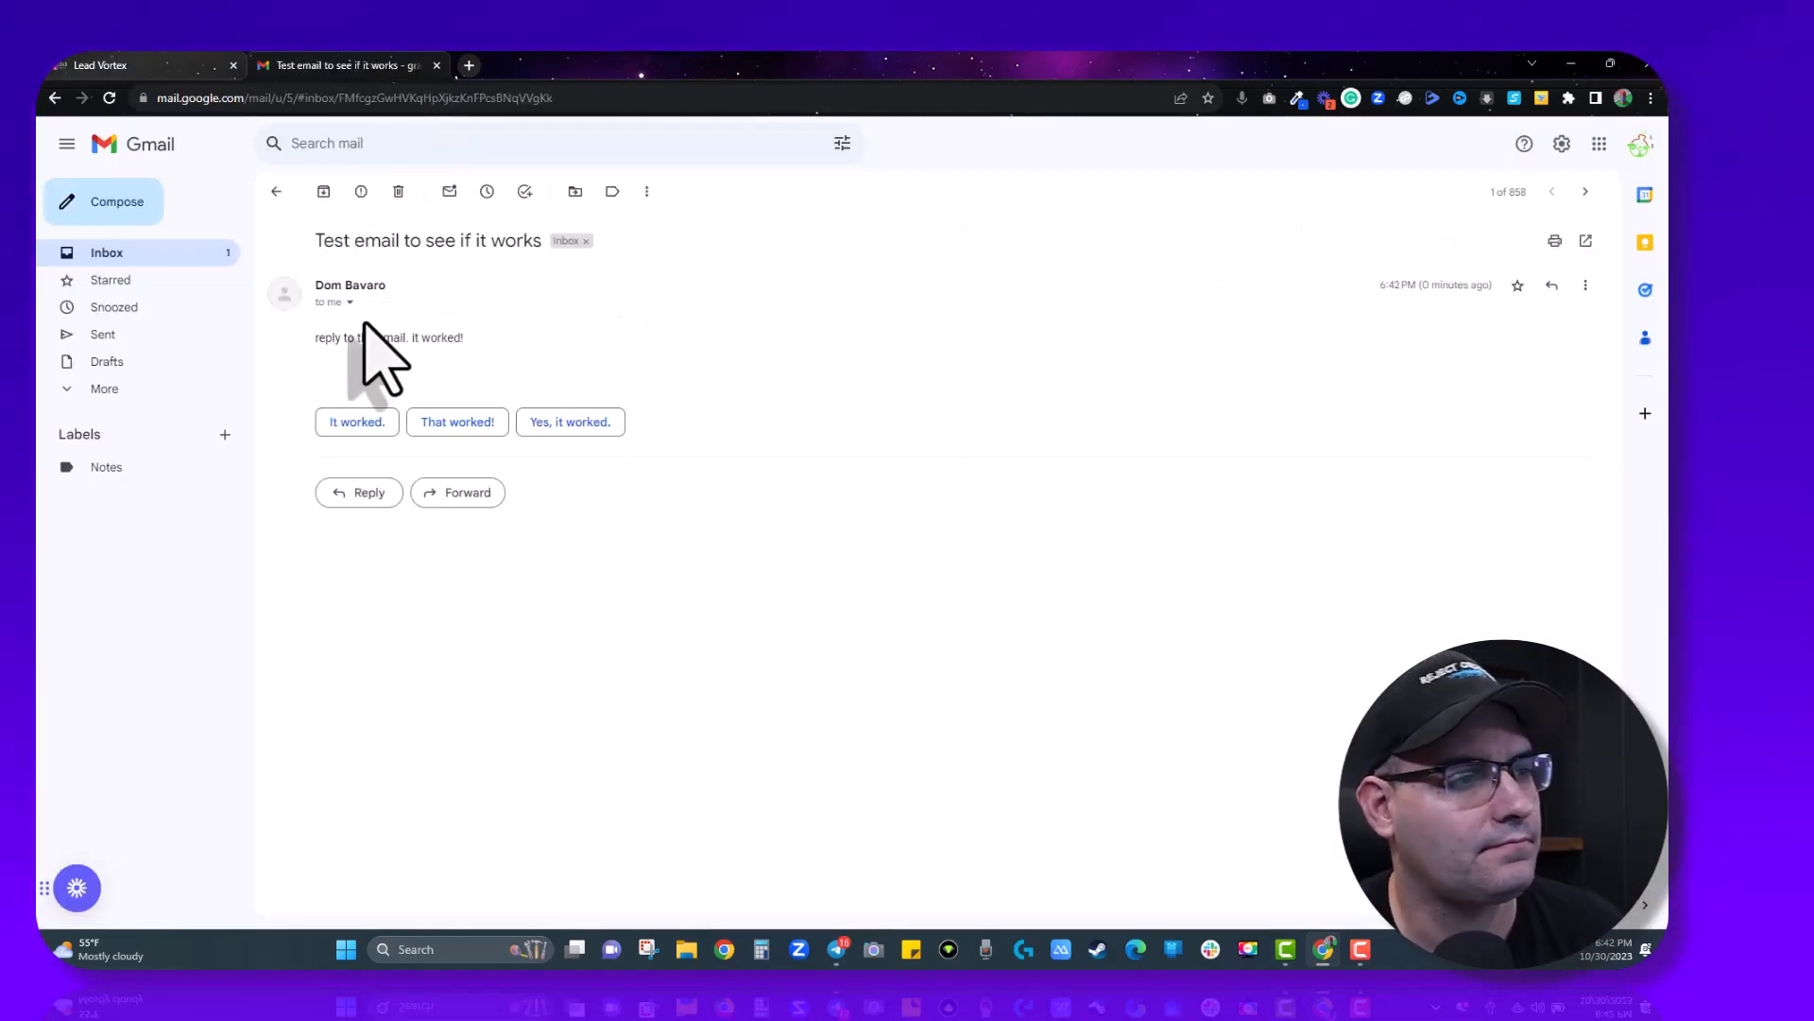
{"action": "left_click_drag", "start_coordinate": [478, 356], "coordinate": [292, 357]}
{"action": "left_click", "coordinate": [541, 325]}
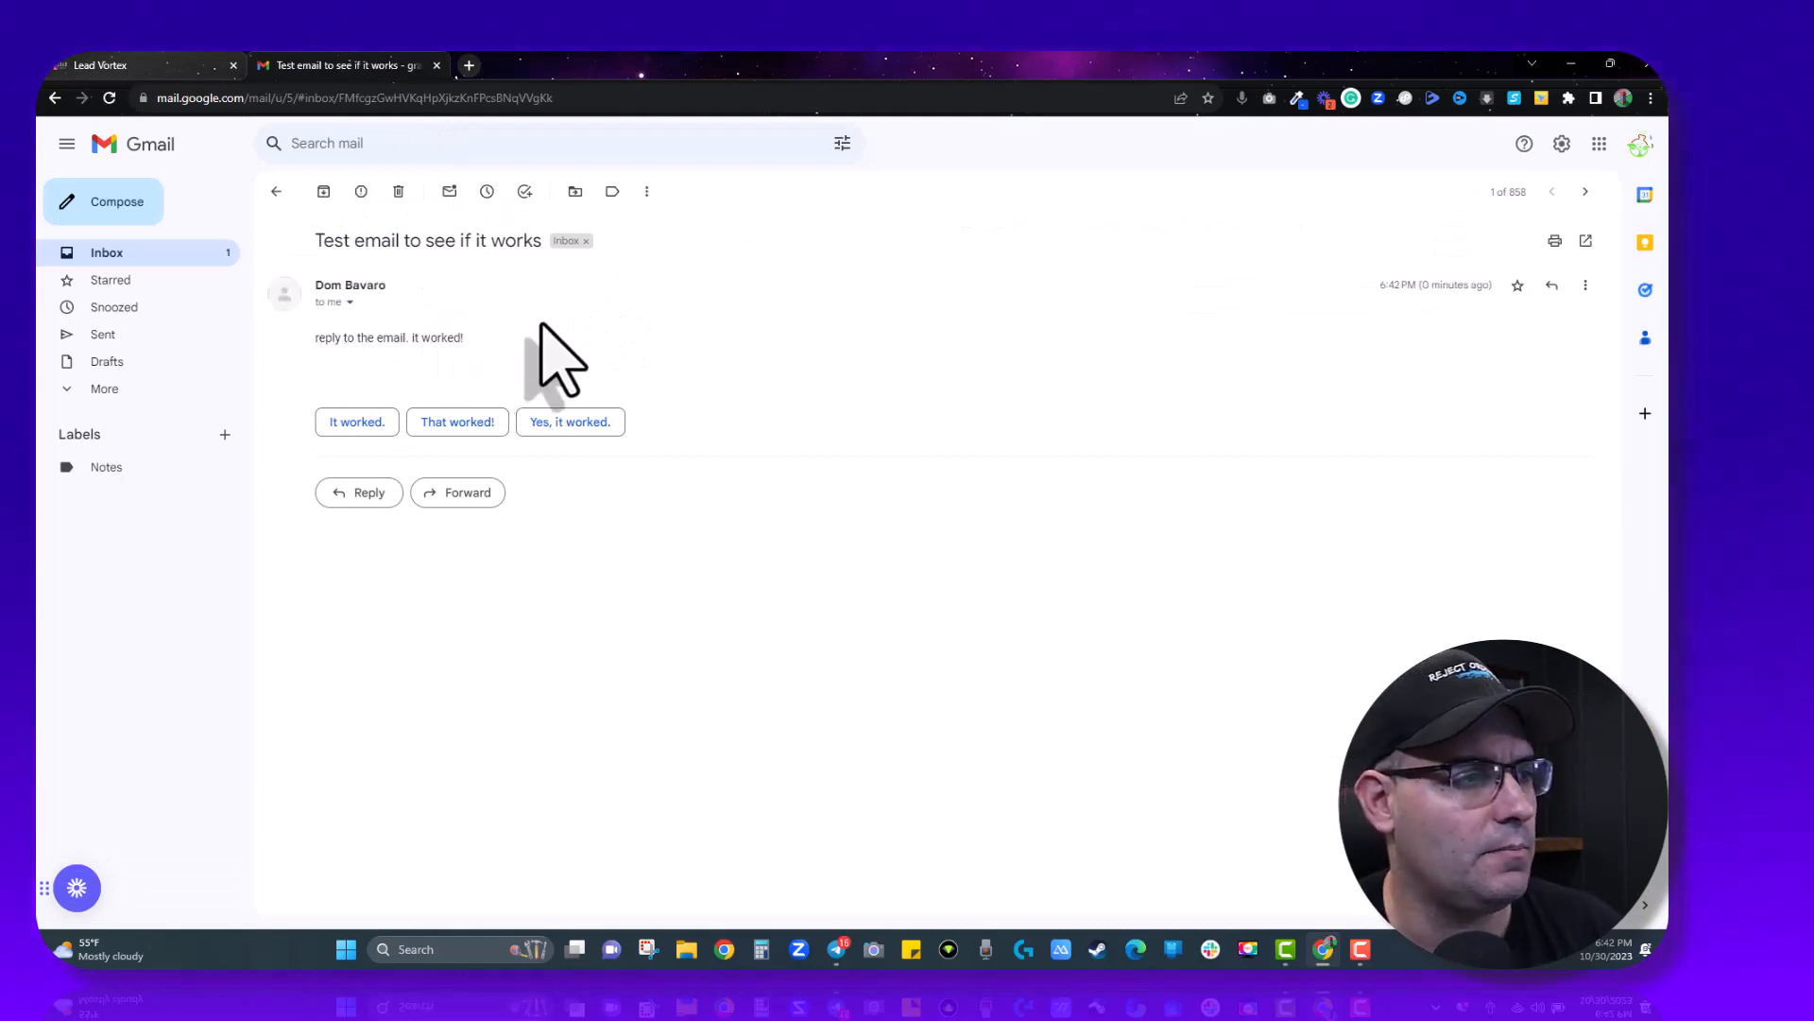